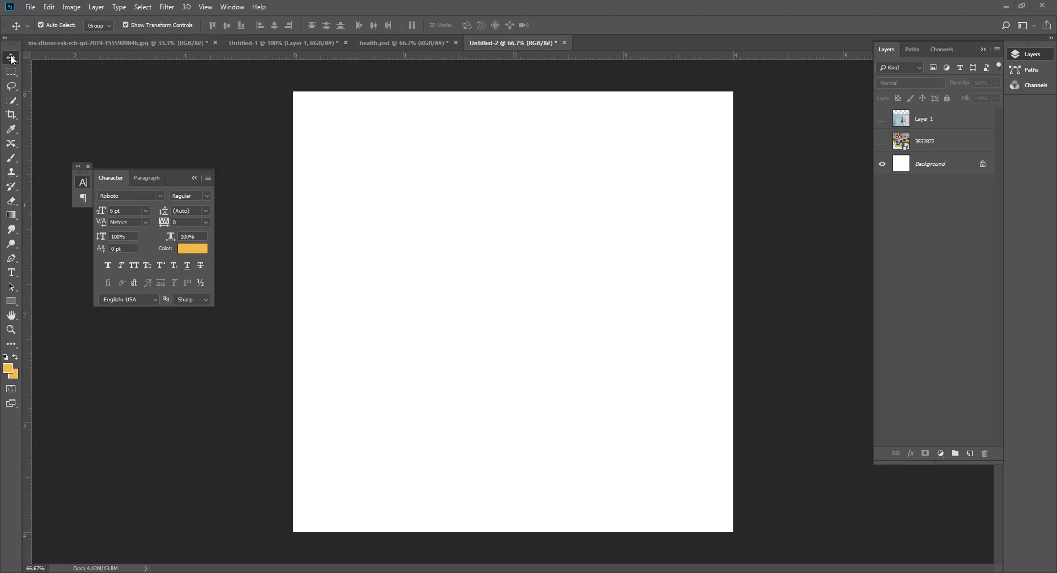
- Show the 3532872 family photo and shift it slightly up, leaving a white strip at the bottom
{"action": "left_click", "coordinate": [883, 141]}
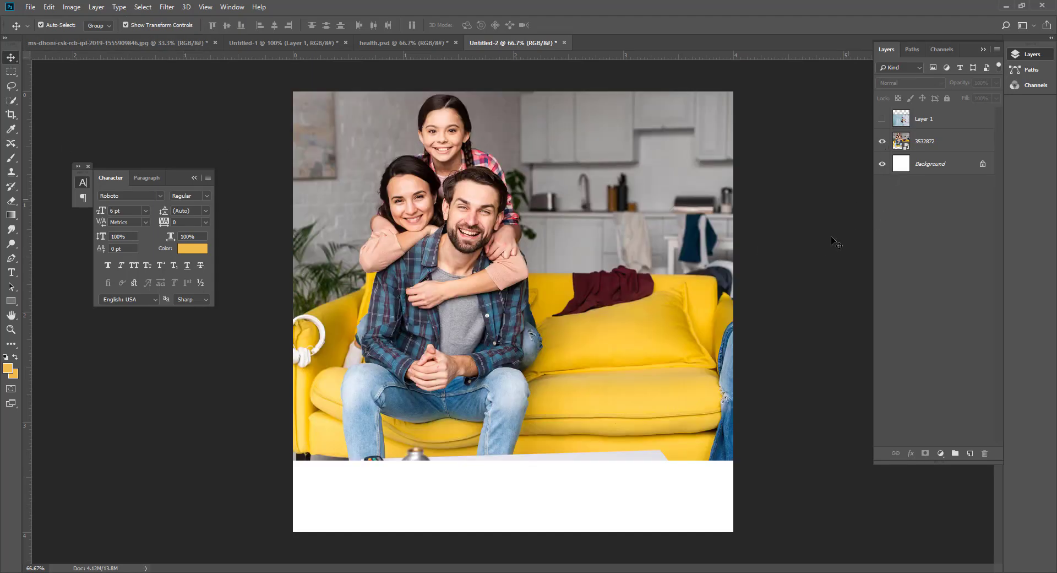
{"action": "left_click_drag", "start_coordinate": [657, 351], "coordinate": [651, 339]}
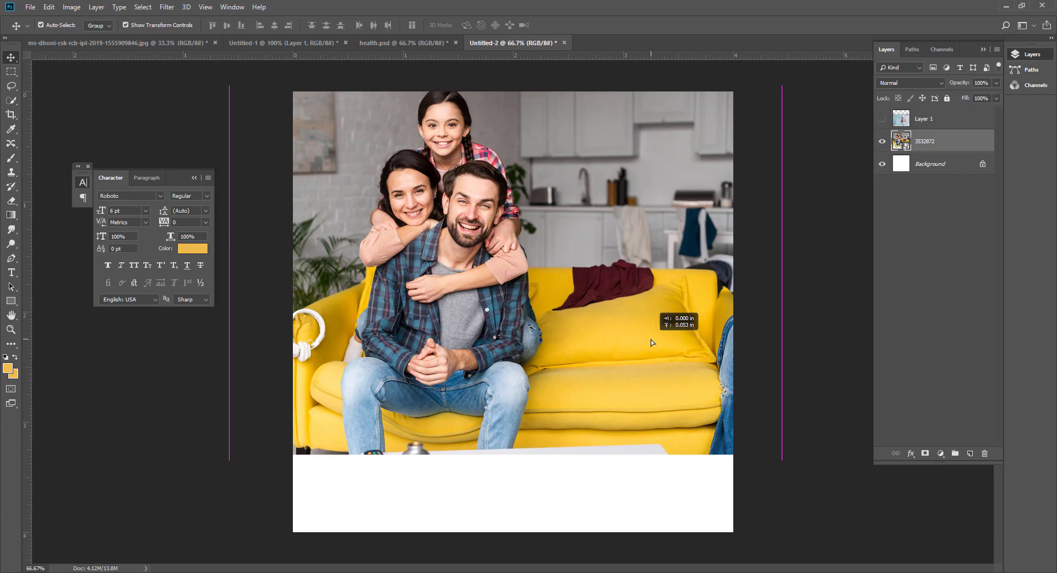
{"action": "left_click", "coordinate": [821, 436]}
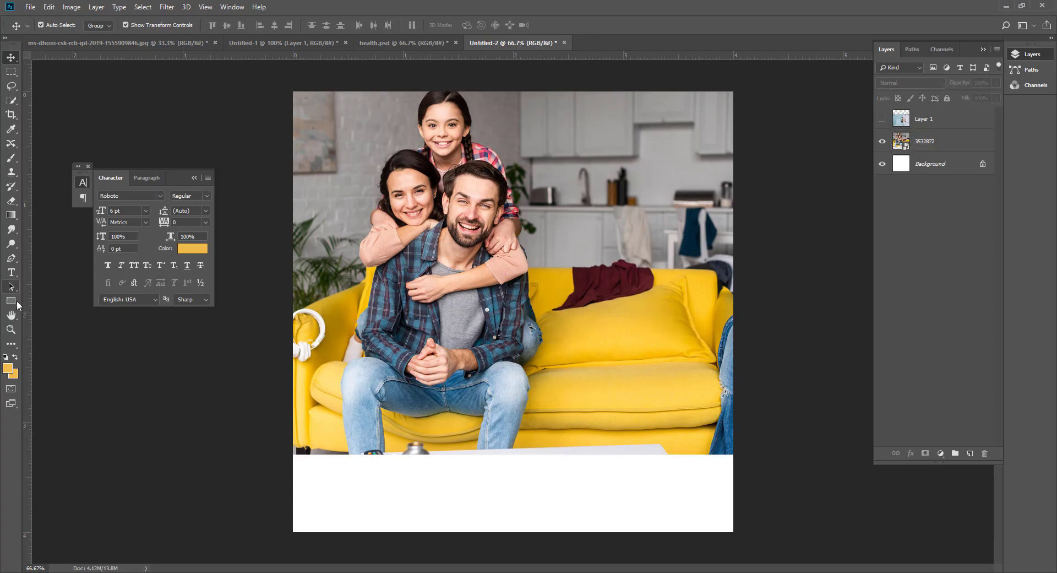
{"action": "left_click", "coordinate": [17, 300]}
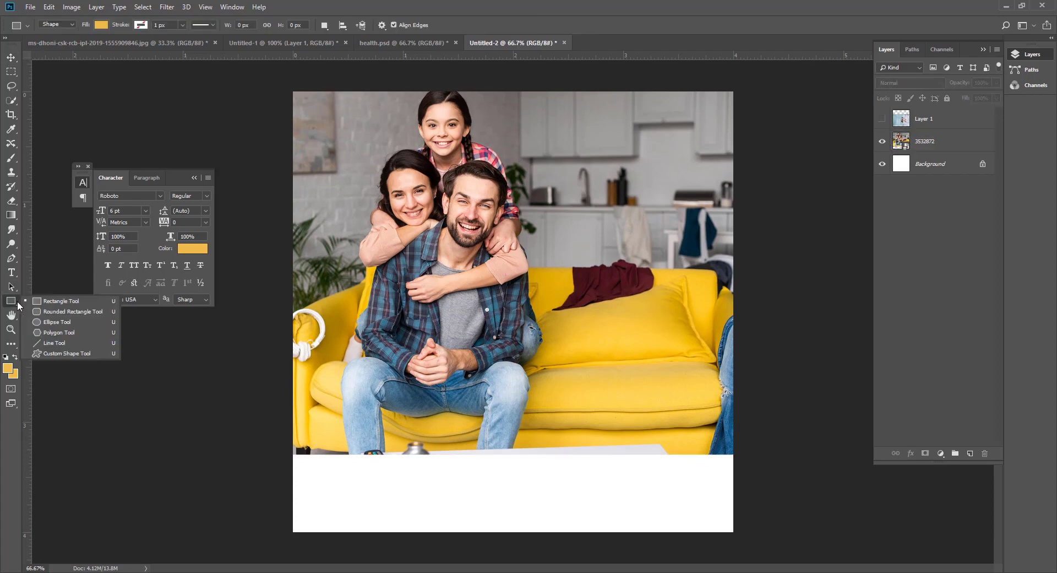
- Draw a large yellow circle over the lower part of the canvas with the Ellipse Tool
{"action": "left_click", "coordinate": [61, 323]}
{"action": "left_click_drag", "start_coordinate": [344, 273], "coordinate": [895, 549]}
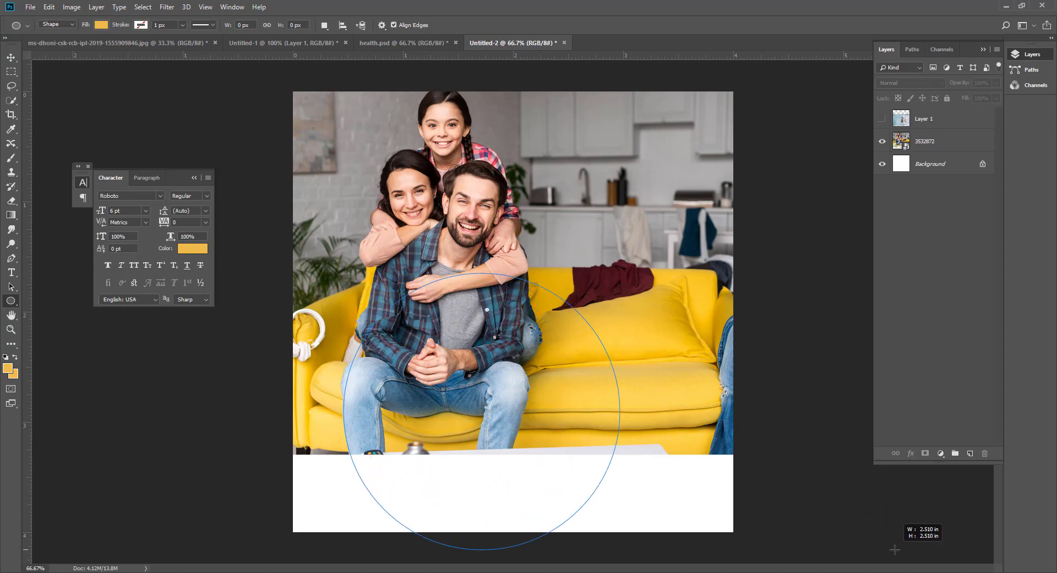
{"action": "left_click", "coordinate": [11, 57]}
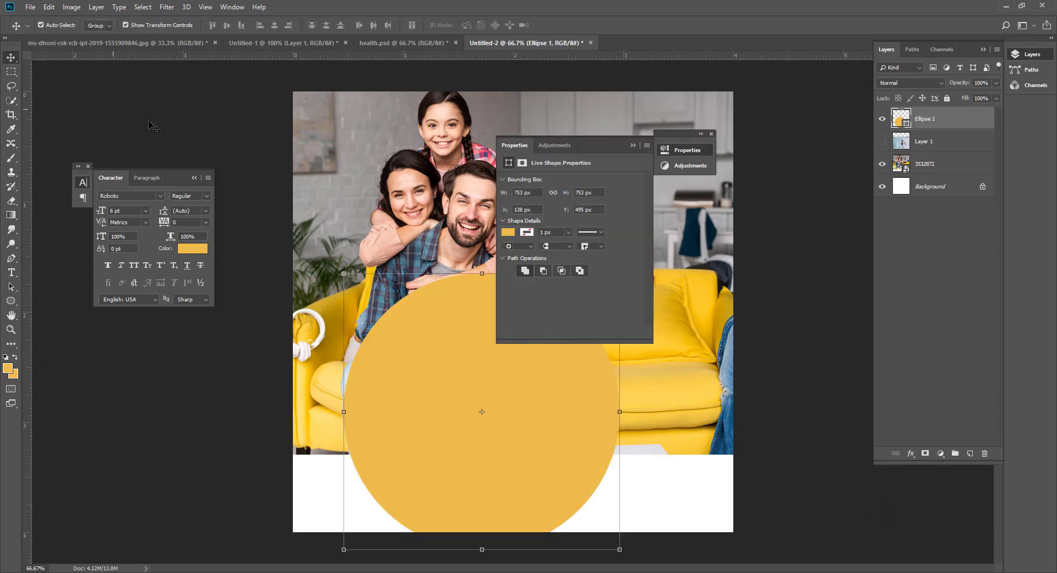
{"action": "left_click", "coordinate": [153, 127]}
{"action": "left_click", "coordinate": [637, 145]}
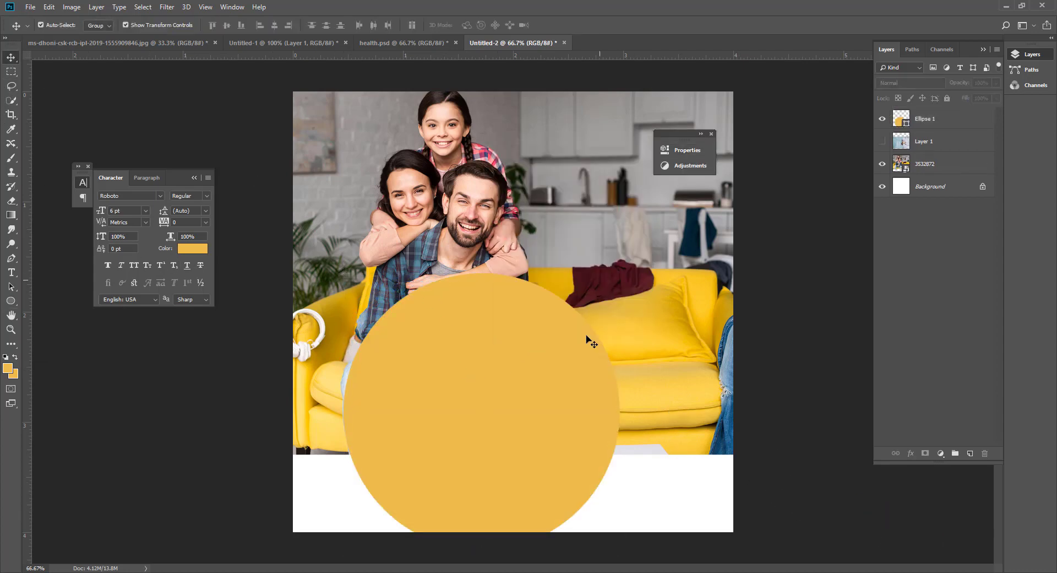
{"action": "left_click", "coordinate": [558, 389]}
- Stretch, enlarge and tilt the ellipse about -14° so its top edge sweeps across the photo
{"action": "left_click_drag", "start_coordinate": [620, 411], "coordinate": [790, 410]}
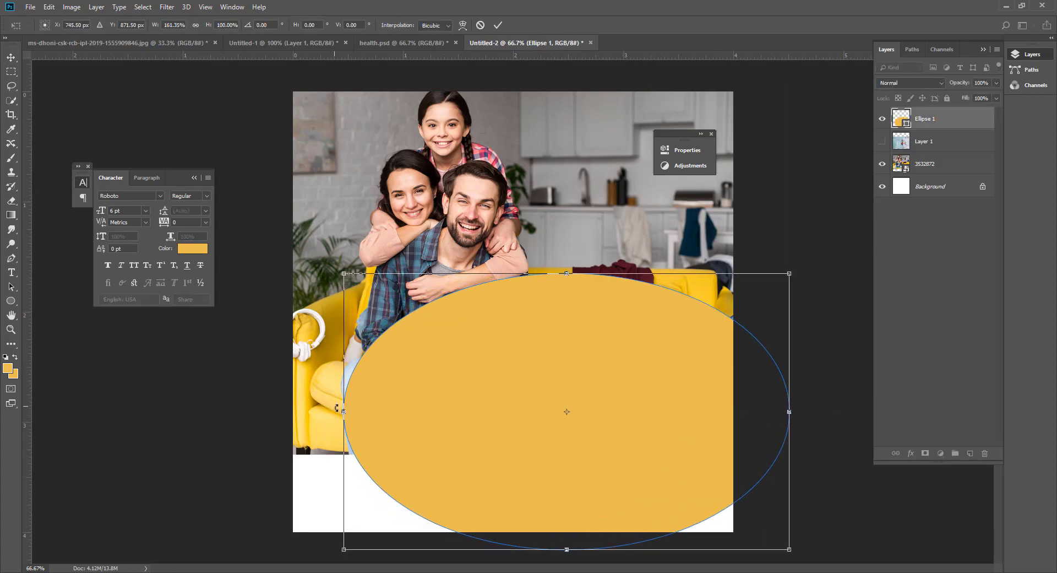
{"action": "left_click_drag", "start_coordinate": [344, 274], "coordinate": [270, 227]}
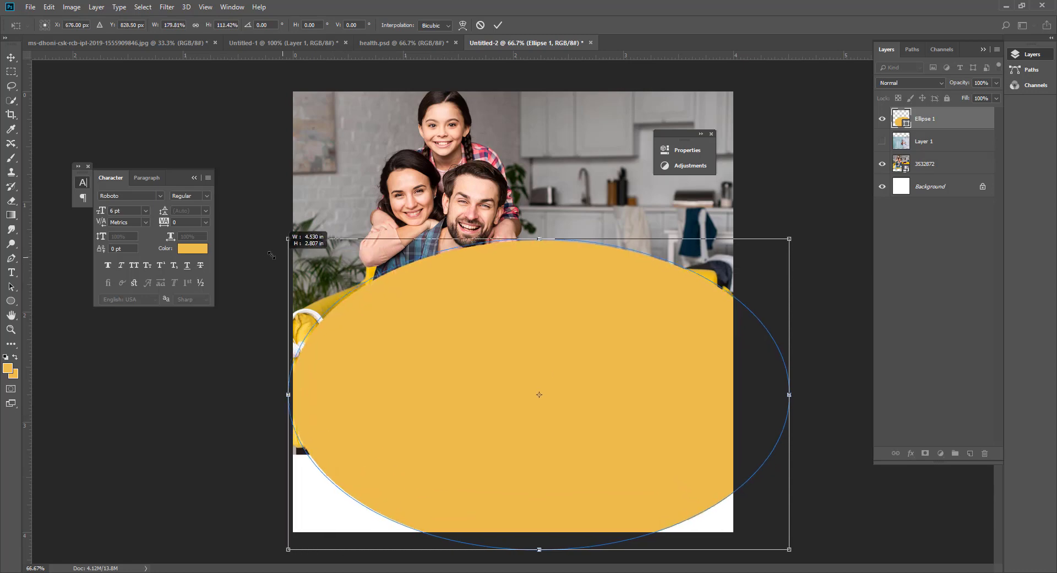
{"action": "left_click_drag", "start_coordinate": [474, 384], "coordinate": [450, 440]}
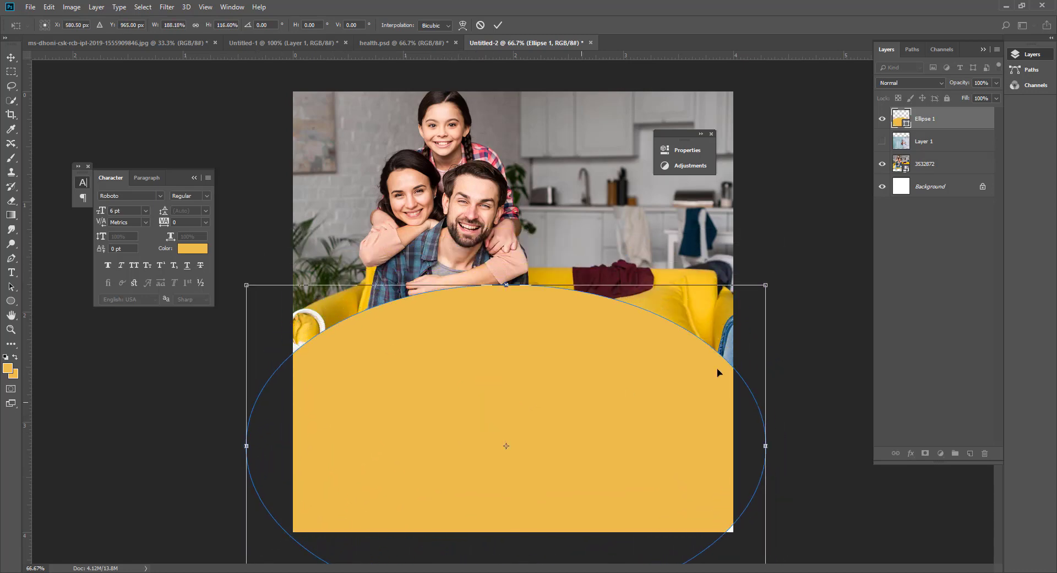
{"action": "left_click_drag", "start_coordinate": [791, 290], "coordinate": [800, 204]}
{"action": "left_click_drag", "start_coordinate": [665, 418], "coordinate": [688, 427]}
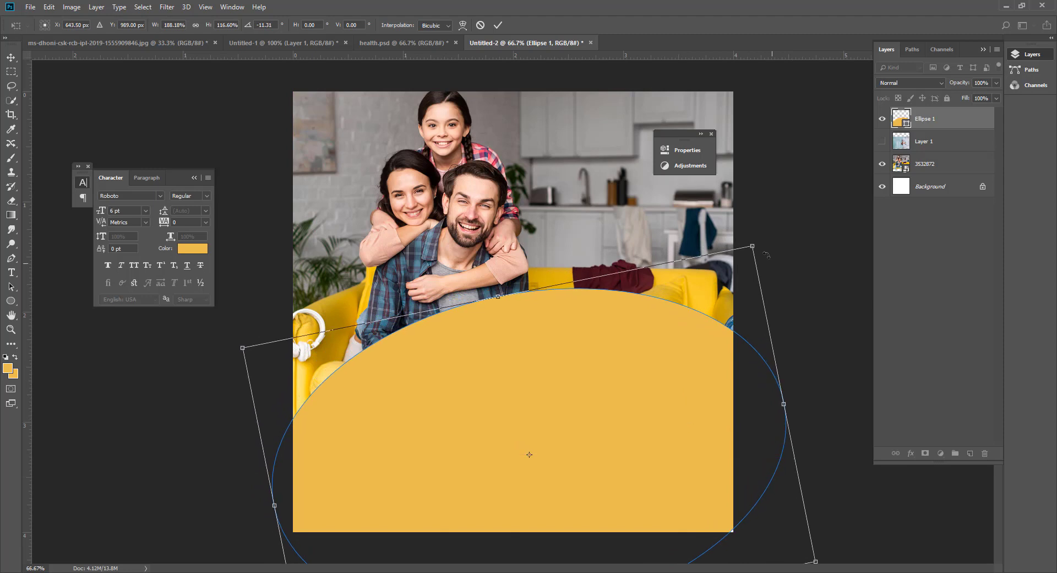
{"action": "left_click_drag", "start_coordinate": [757, 246], "coordinate": [767, 234]}
{"action": "left_click_drag", "start_coordinate": [664, 374], "coordinate": [666, 380]}
{"action": "mouse_move", "coordinate": [808, 239]}
{"action": "left_mouse_down"}
{"action": "mouse_move", "coordinate": [802, 221]}
{"action": "mouse_move", "coordinate": [778, 265]}
{"action": "left_mouse_up"}
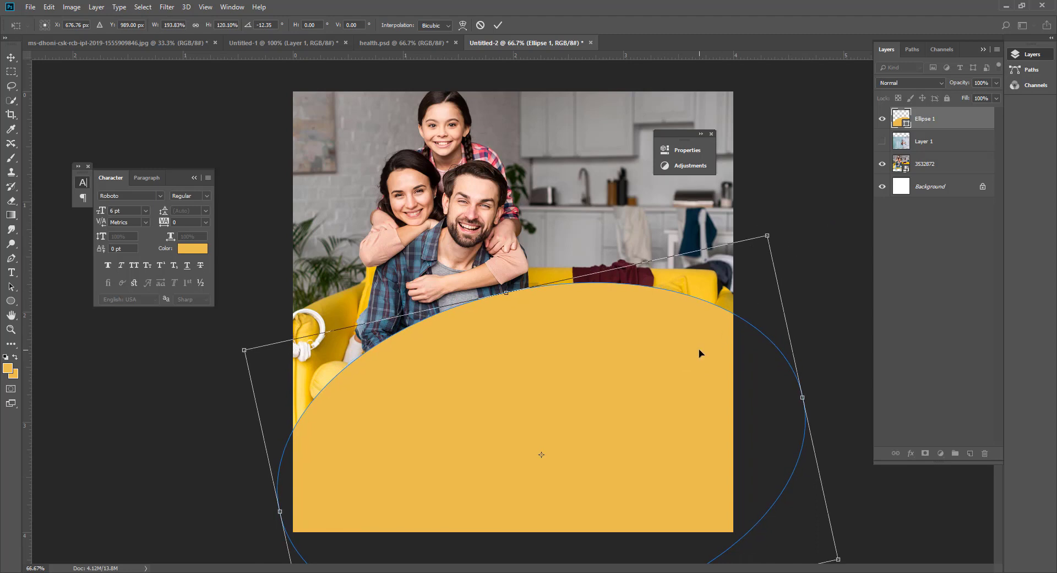
{"action": "left_click_drag", "start_coordinate": [700, 359], "coordinate": [698, 365]}
{"action": "key", "text": "Return"}
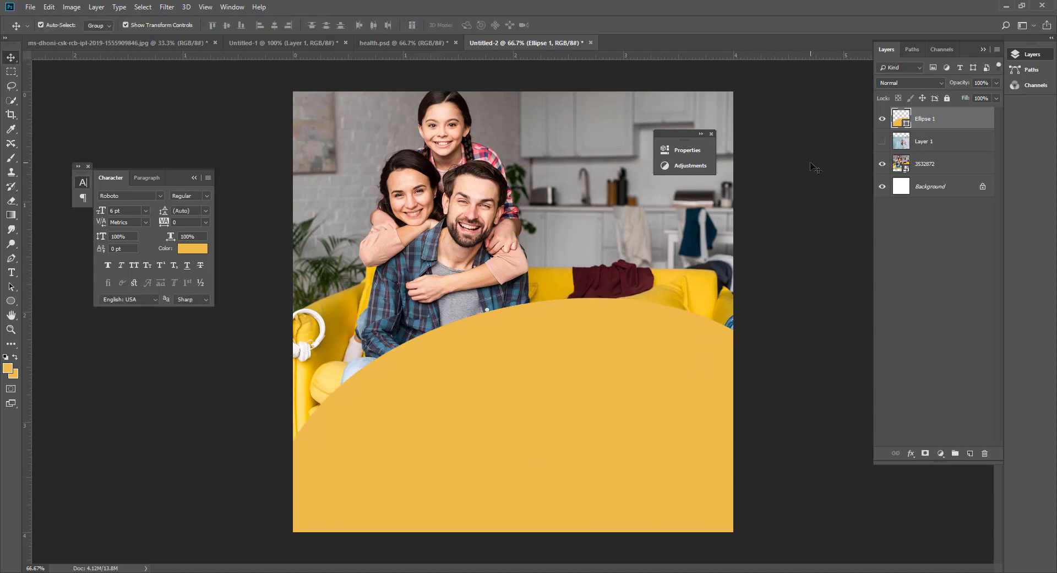
- Move the family photo down slightly and select the yellow ellipse layer
{"action": "left_click_drag", "start_coordinate": [609, 230], "coordinate": [651, 256]}
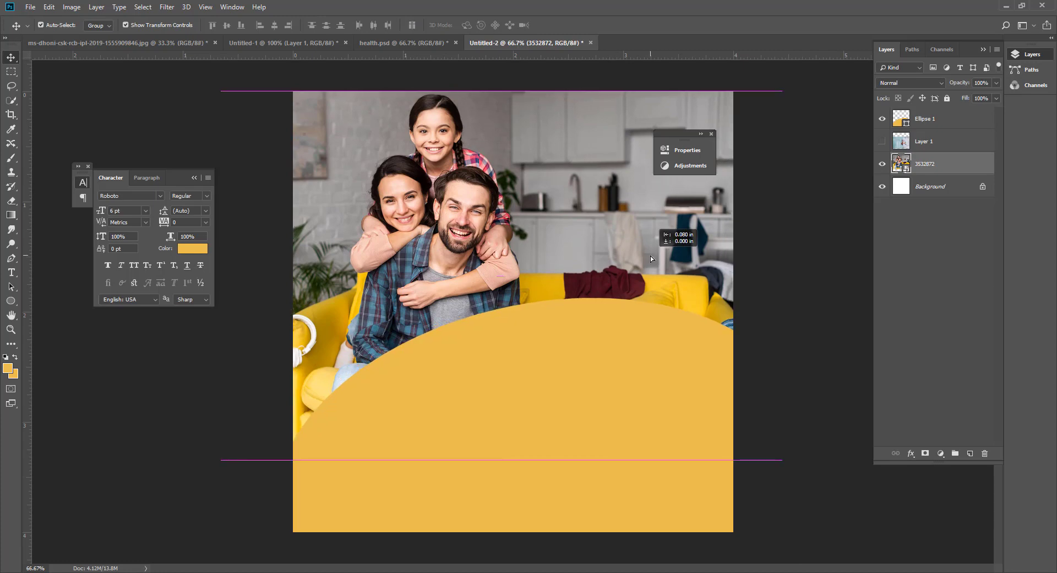
{"action": "left_click", "coordinate": [819, 354]}
{"action": "left_click", "coordinate": [642, 396]}
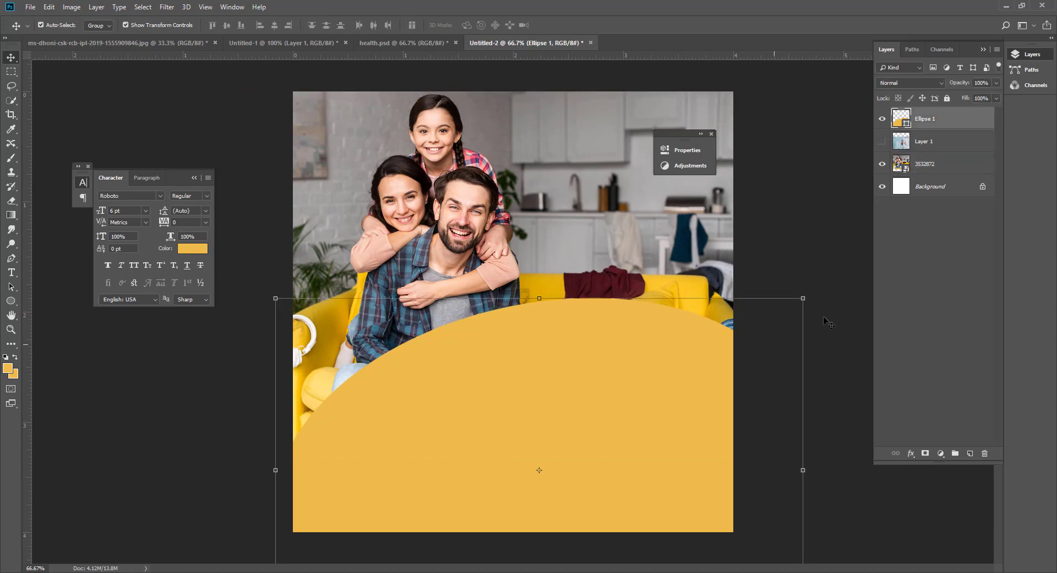
{"action": "left_click", "coordinate": [789, 195]}
- Duplicate the yellow ellipse, fill the copy dark blue #2b4a8a and nudge it down
{"action": "key", "text": "ctrl+j"}
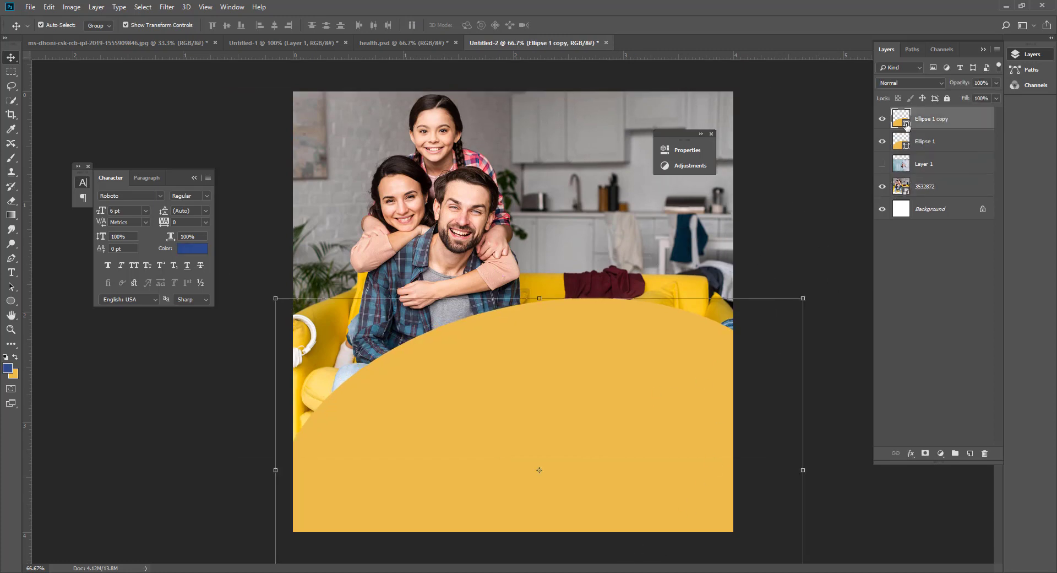
{"action": "double_click", "coordinate": [901, 118]}
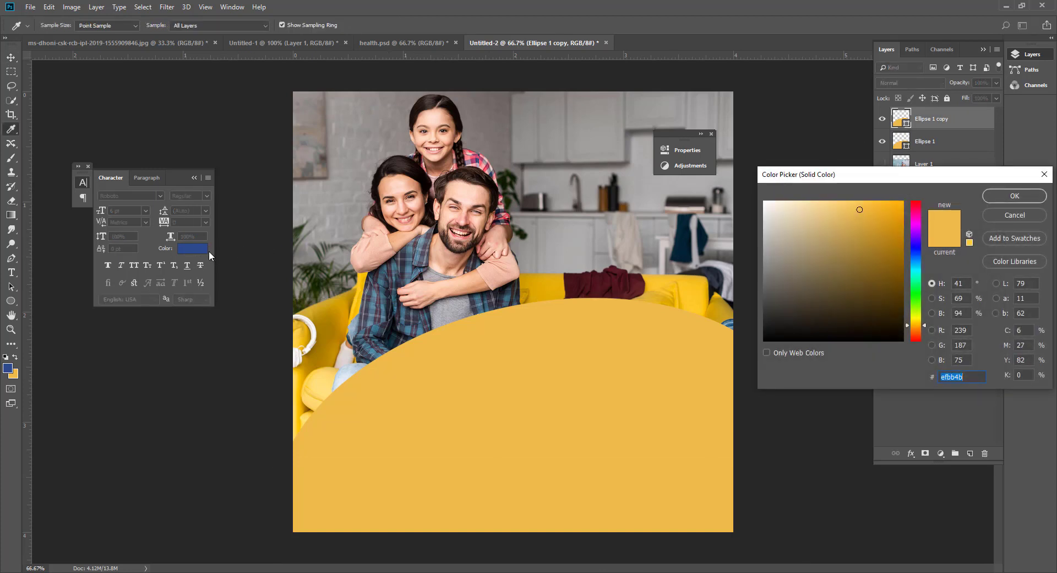
{"action": "left_click", "coordinate": [8, 368]}
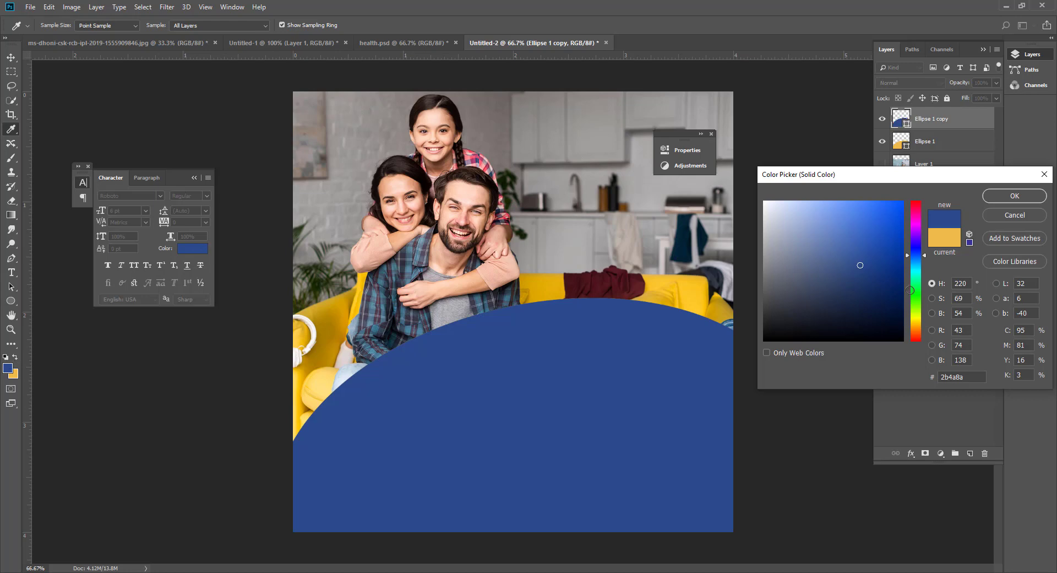
{"action": "left_click", "coordinate": [1015, 196]}
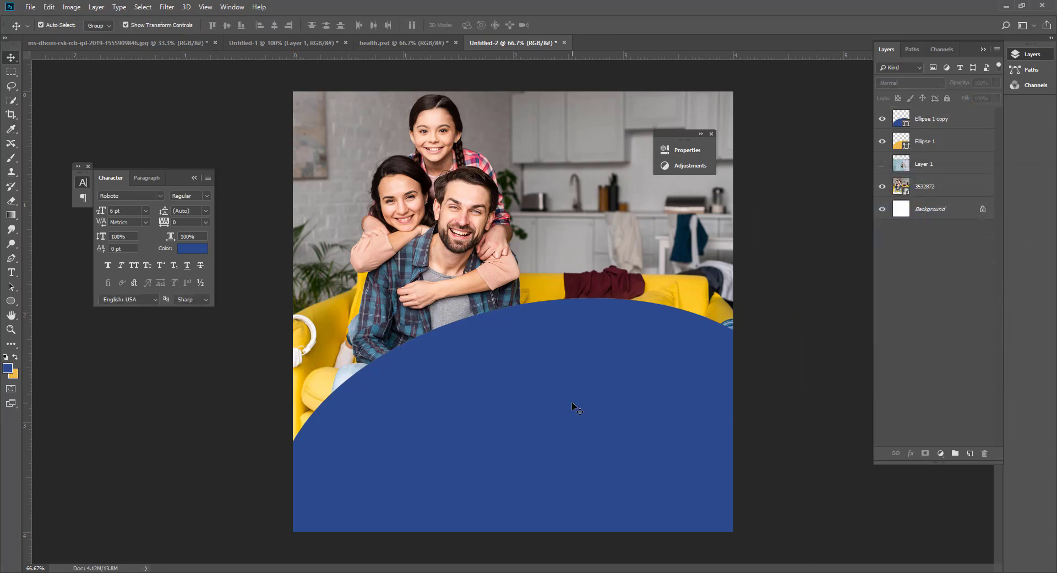
{"action": "key", "text": "Down"}
{"action": "key", "text": "Down"}
{"action": "key", "text": "Down"}
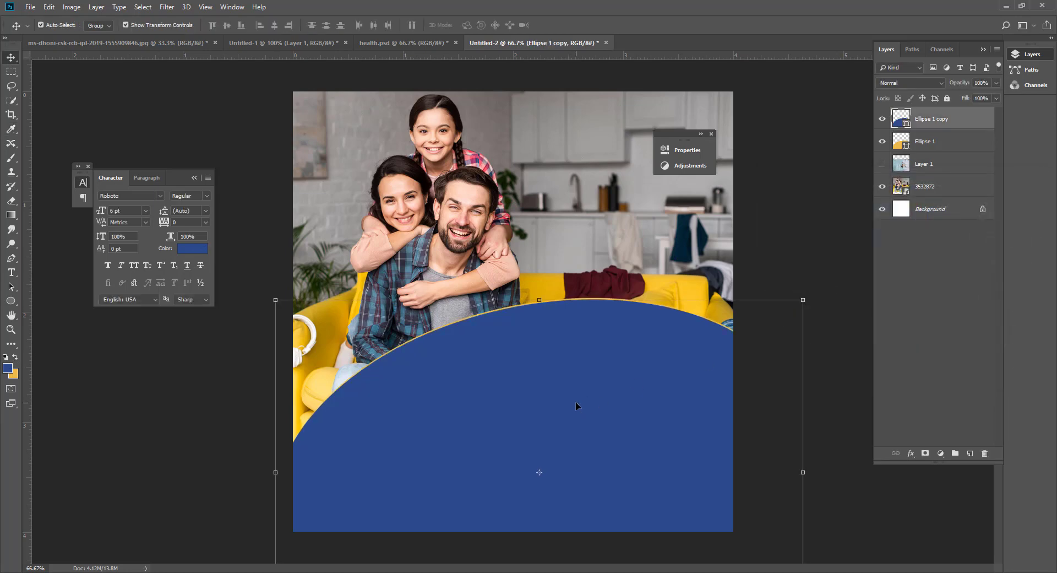
{"action": "key", "text": "Down"}
{"action": "key", "text": "Down"}
{"action": "key", "text": "Down"}
{"action": "key", "text": "Down"}
{"action": "key", "text": "Down"}
{"action": "key", "text": "Down"}
{"action": "key", "text": "Down"}
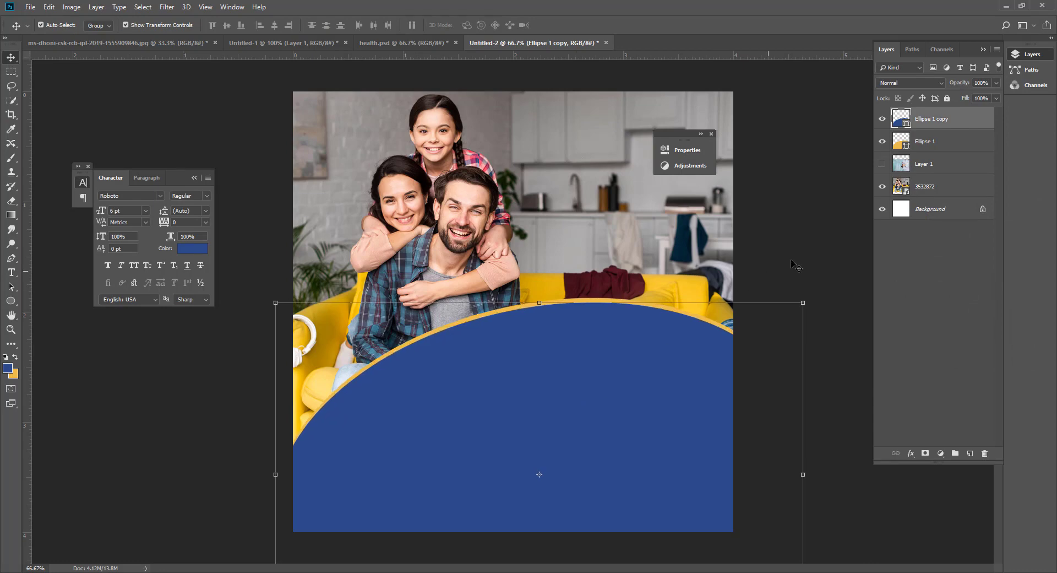
- Make another copy of the yellow Ellipse 1 layer
{"action": "left_click", "coordinate": [824, 251]}
{"action": "left_click", "coordinate": [585, 371]}
{"action": "left_click", "coordinate": [781, 279]}
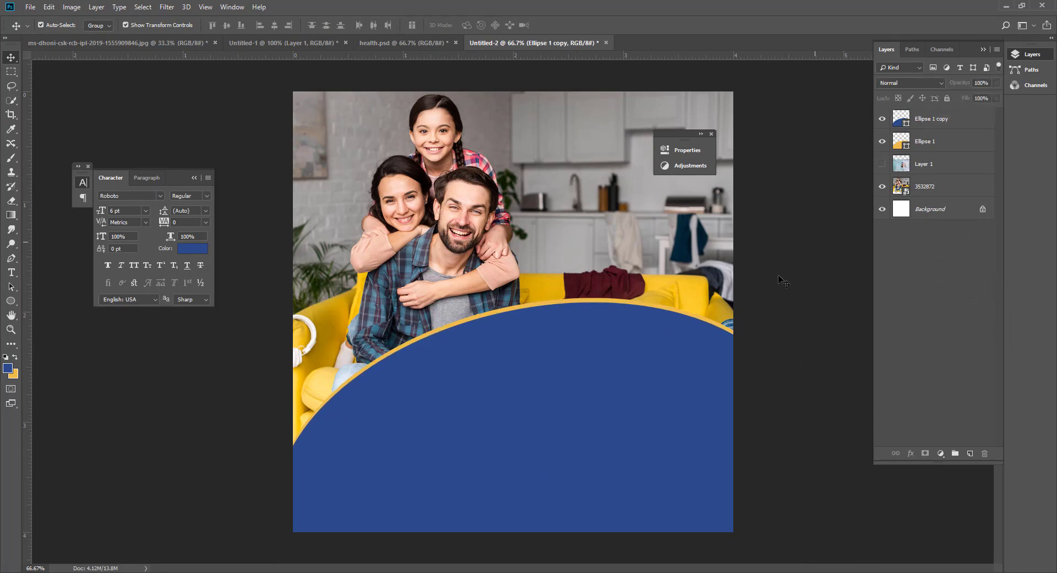
{"action": "left_click", "coordinate": [703, 317]}
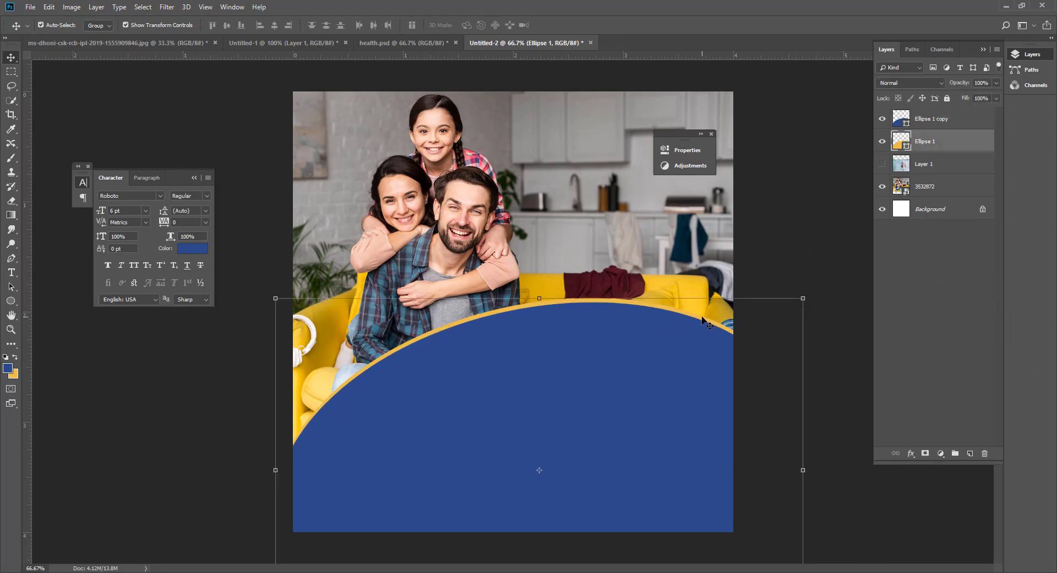
{"action": "key", "text": "ctrl+j"}
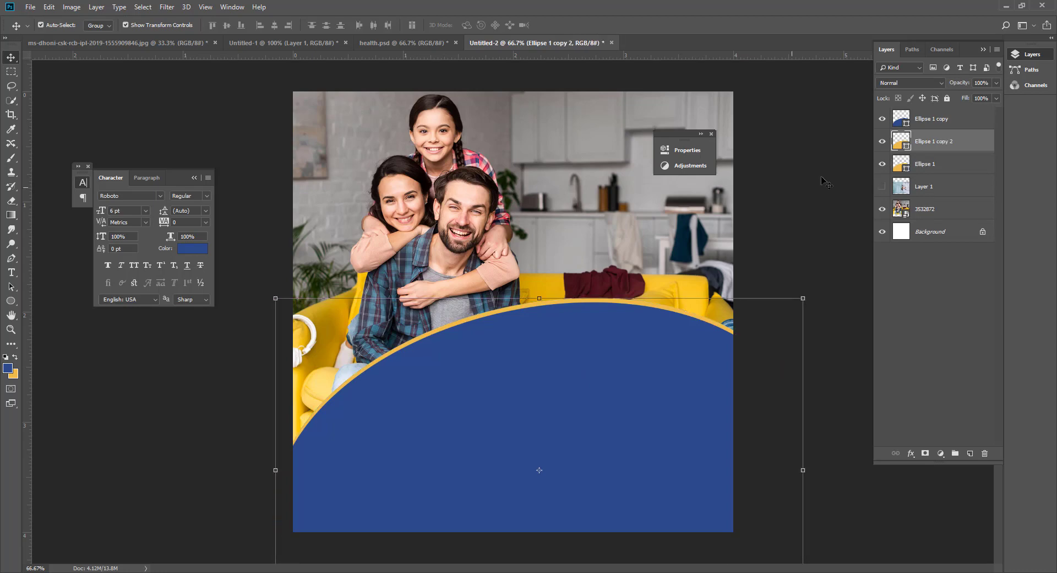
- Fill the new ellipse copy white (#ffffff) and move it below the yellow ellipse in the stack
{"action": "double_click", "coordinate": [906, 145]}
{"action": "type", "text": "ffffff"}
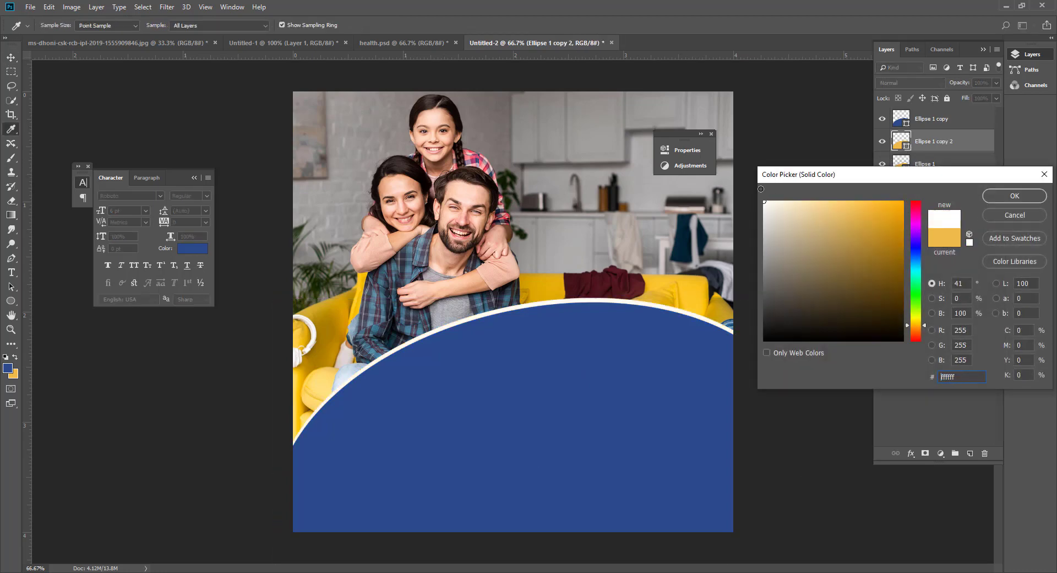
{"action": "left_click", "coordinate": [1008, 197]}
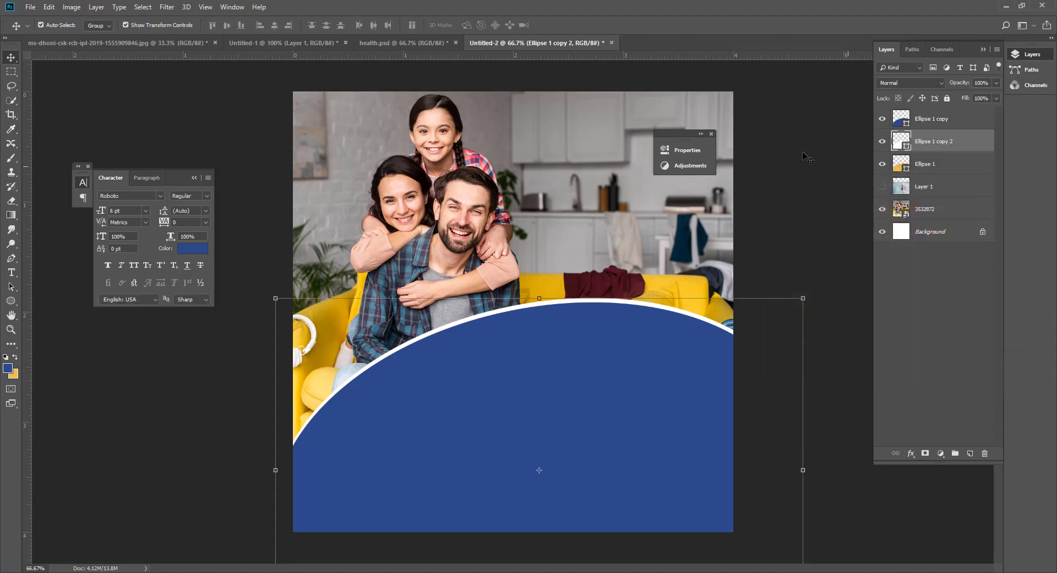
{"action": "left_click", "coordinate": [794, 147]}
{"action": "left_click", "coordinate": [930, 145]}
{"action": "left_click_drag", "start_coordinate": [930, 143], "coordinate": [931, 170]}
- Nudge the white ellipse up slightly and tilt it about 4 degrees
{"action": "left_click", "coordinate": [807, 190]}
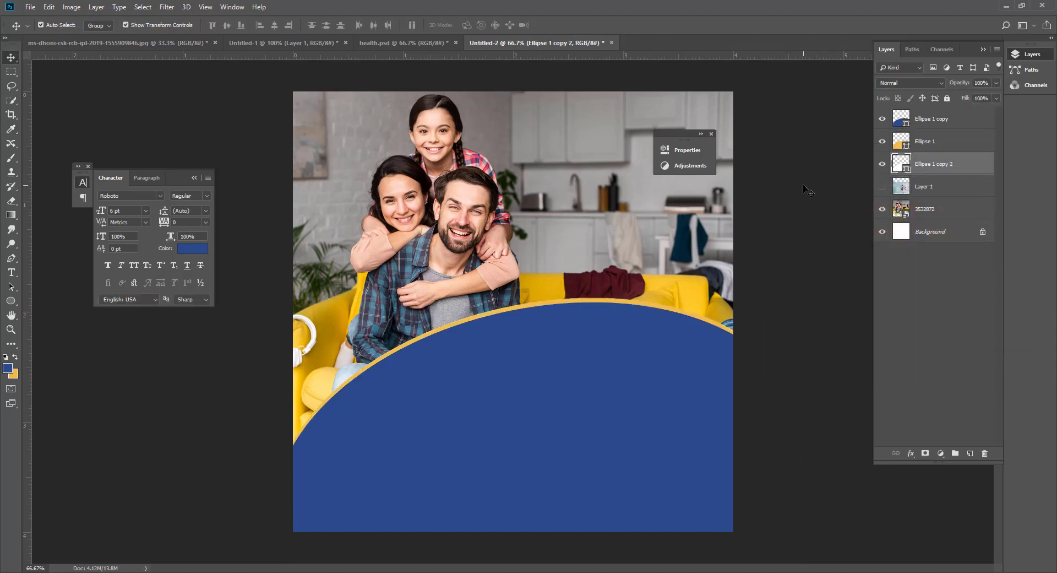
{"action": "left_click", "coordinate": [928, 167]}
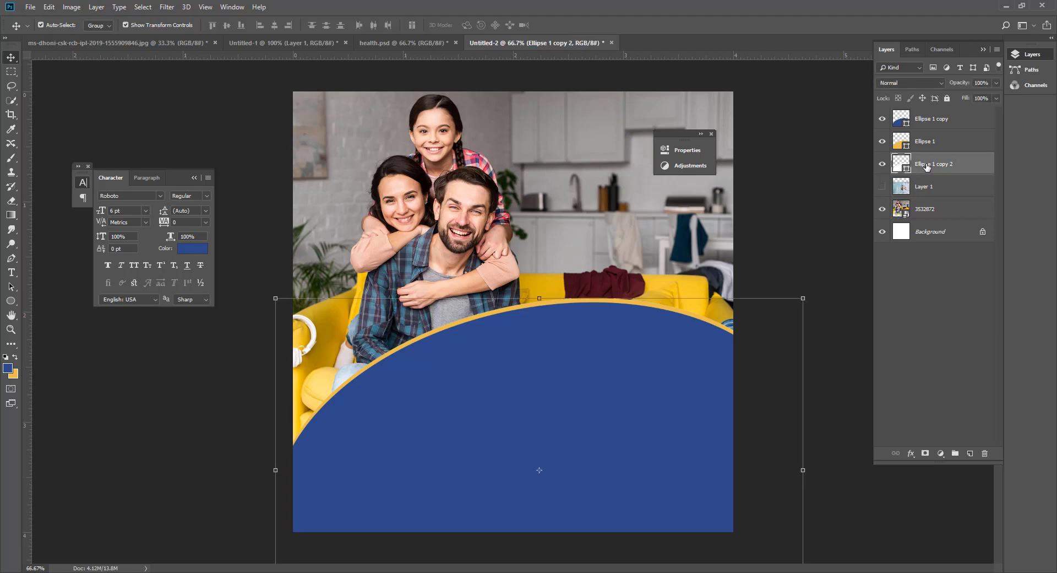
{"action": "key", "text": "Up"}
{"action": "key", "text": "Up"}
{"action": "key", "text": "Up"}
{"action": "key", "text": "Up"}
{"action": "key", "text": "Up"}
{"action": "key", "text": "Up"}
{"action": "key", "text": "Up"}
{"action": "key", "text": "Up"}
{"action": "key", "text": "Up"}
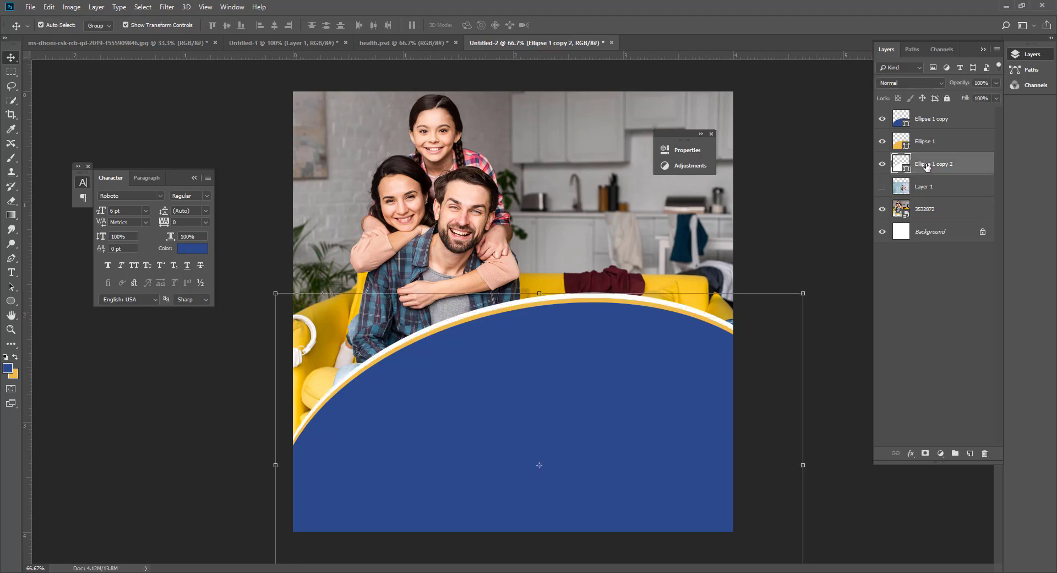
{"action": "key", "text": "Up"}
{"action": "key", "text": "Up"}
{"action": "key", "text": "Up"}
{"action": "left_click_drag", "start_coordinate": [824, 299], "coordinate": [817, 248]}
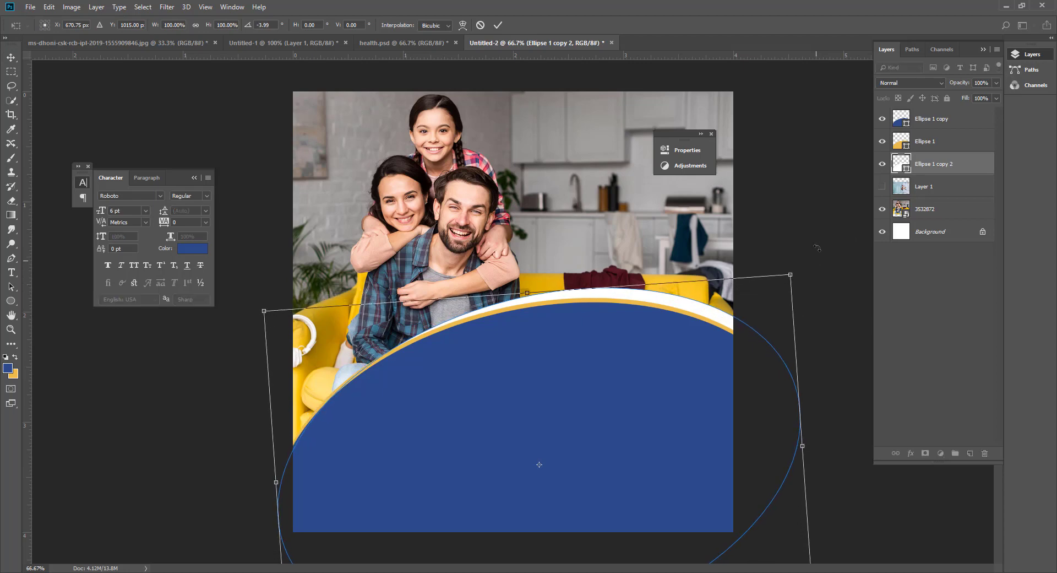
{"action": "key", "text": "Return"}
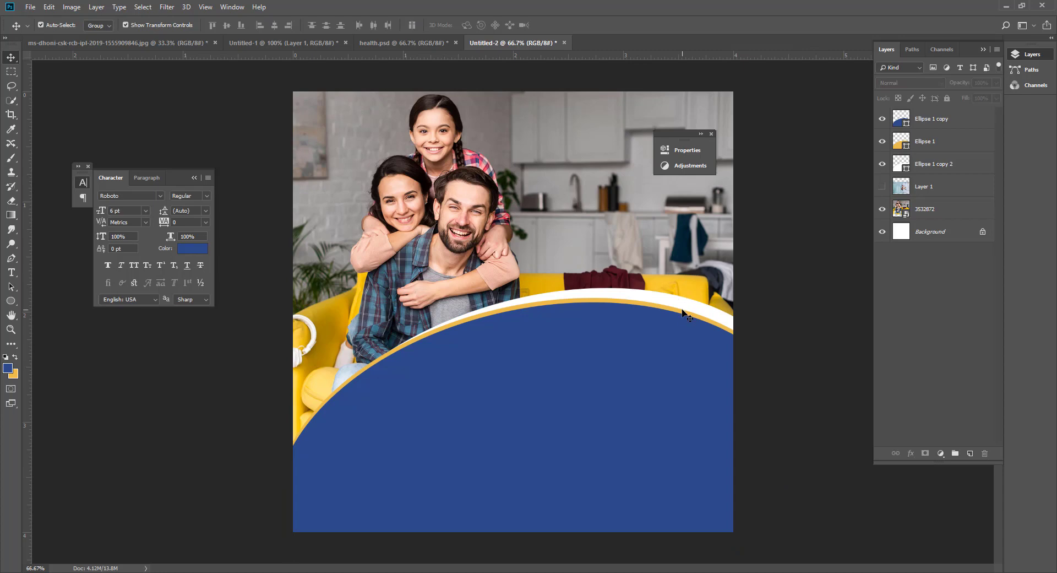
- Rotate Ellipse 1 to about -3.1° and settle it in place
{"action": "left_click", "coordinate": [683, 311]}
{"action": "left_click_drag", "start_coordinate": [811, 298], "coordinate": [823, 268]}
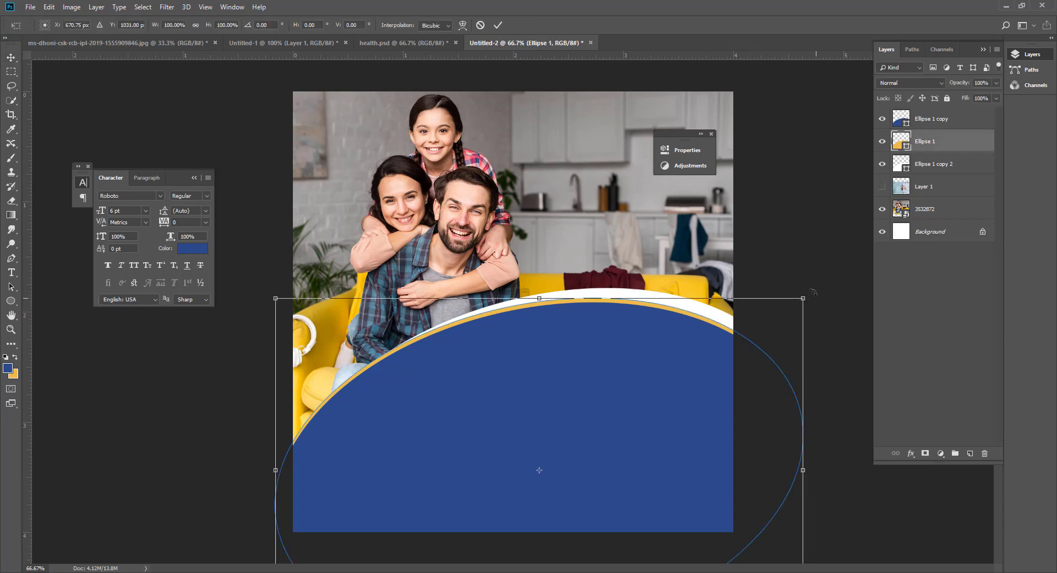
{"action": "left_click_drag", "start_coordinate": [705, 317], "coordinate": [710, 317]}
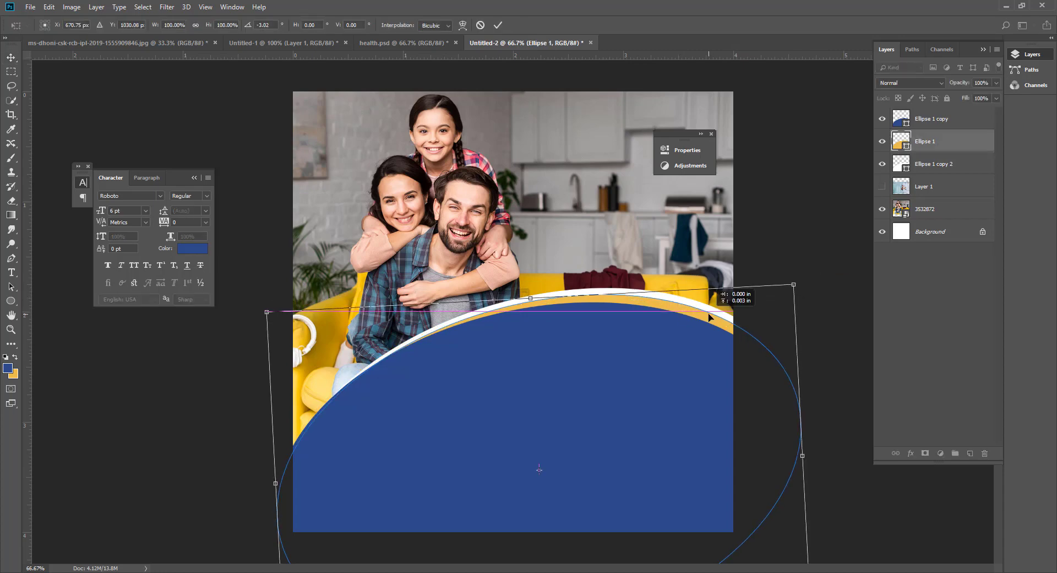
{"action": "left_click_drag", "start_coordinate": [804, 287], "coordinate": [804, 288]}
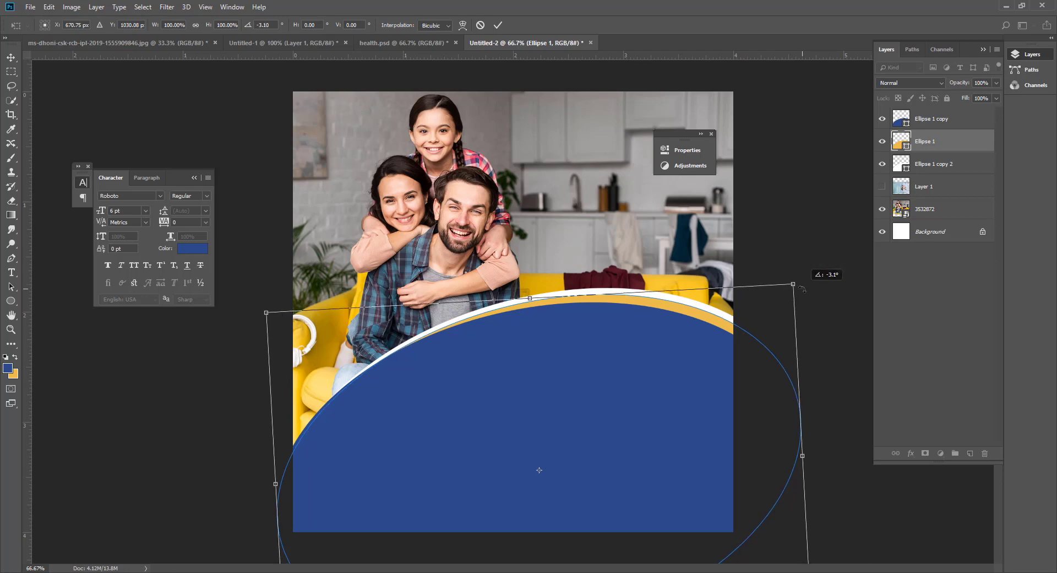
{"action": "key", "text": "Return"}
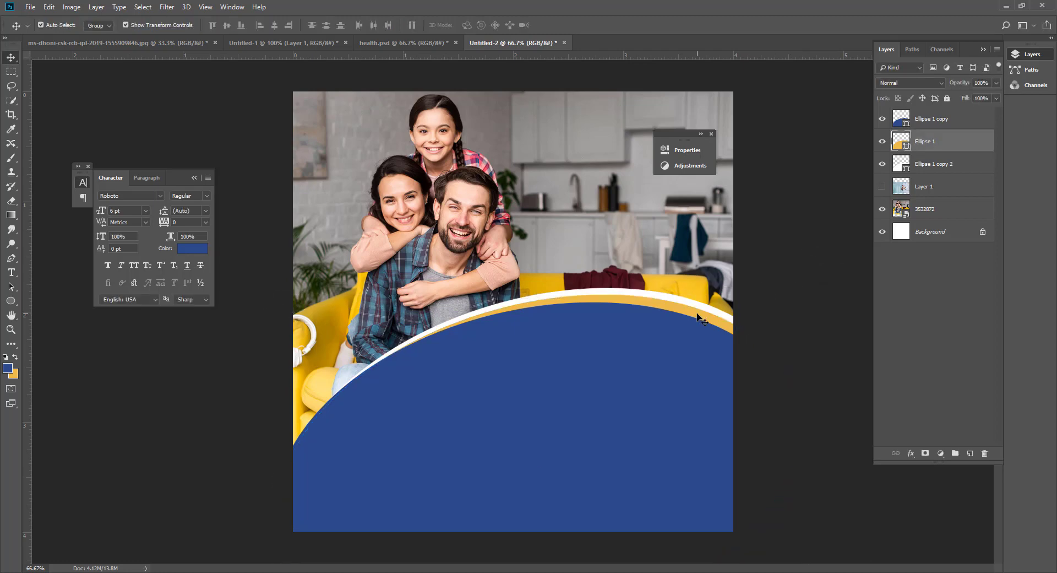
- Lower the selected ellipse layers together and tilt them very slightly
{"action": "left_click", "coordinate": [925, 122], "text": "ctrl"}
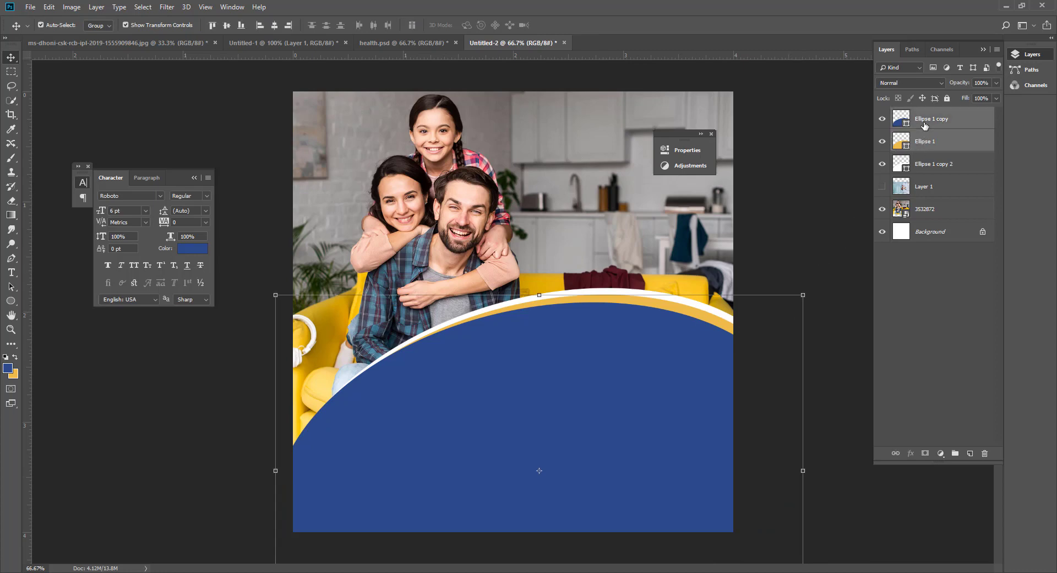
{"action": "left_click", "coordinate": [928, 166]}
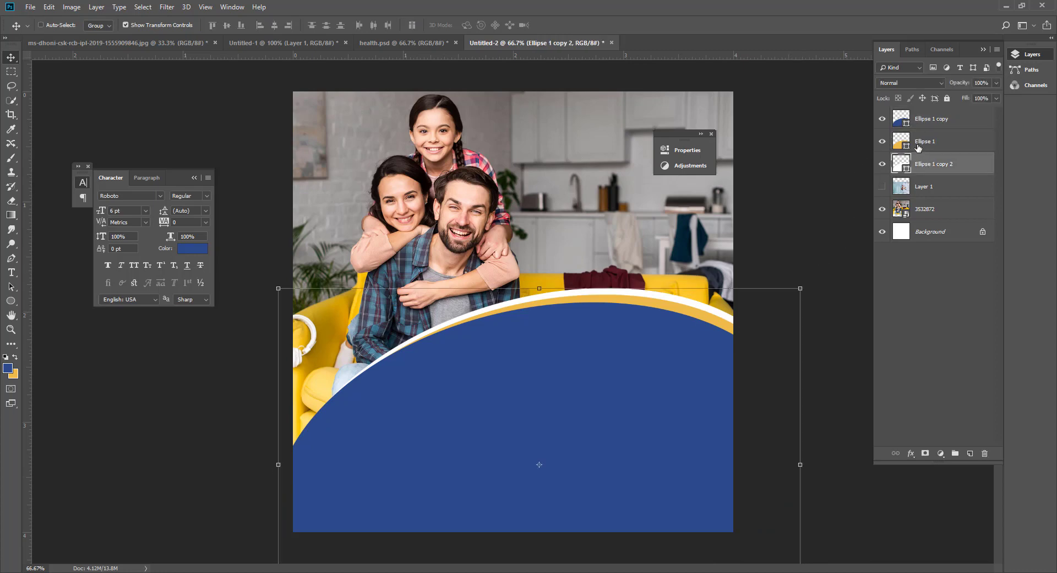
{"action": "left_click", "coordinate": [917, 144], "text": "ctrl"}
{"action": "key", "text": "Down"}
{"action": "key", "text": "Down"}
{"action": "key", "text": "Down"}
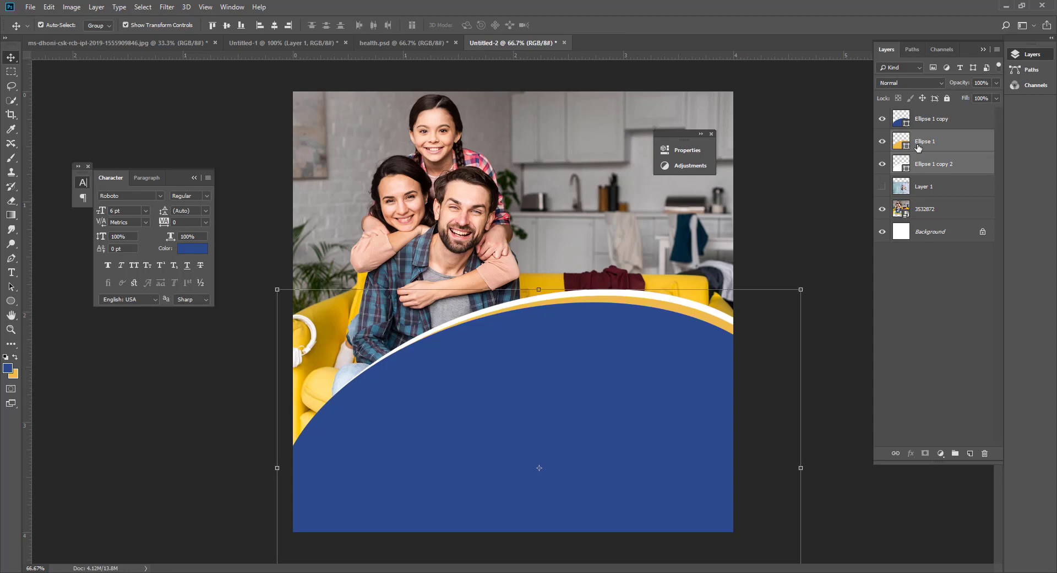
{"action": "key", "text": "Down"}
{"action": "key", "text": "Down"}
{"action": "key", "text": "Down"}
{"action": "key", "text": "Down"}
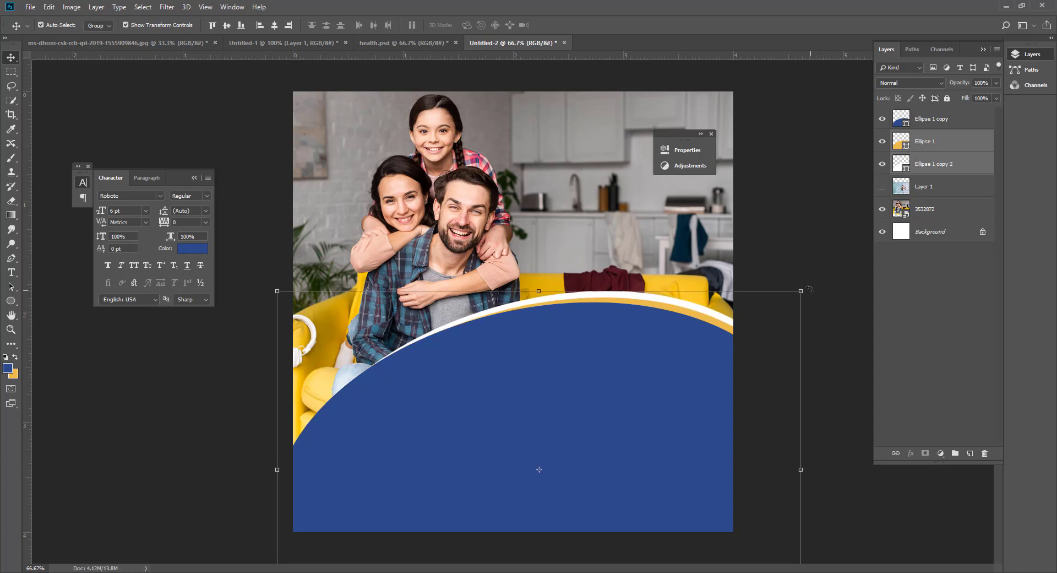
{"action": "left_click_drag", "start_coordinate": [810, 289], "coordinate": [810, 285]}
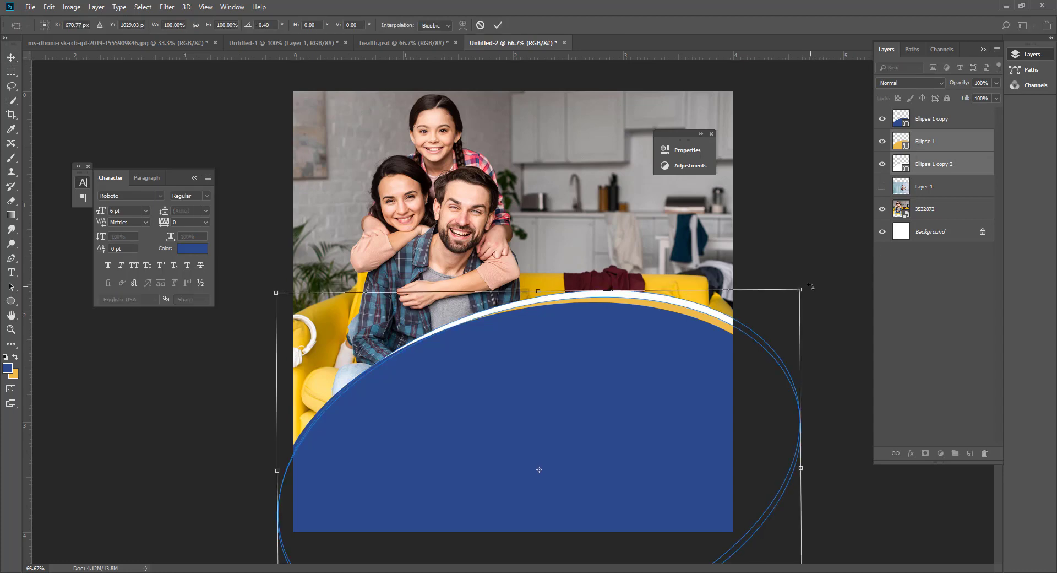
{"action": "key", "text": "Return"}
{"action": "left_click", "coordinate": [936, 264]}
- Show the doctor photo, move it above the ellipses and clip it to the blue arc
{"action": "left_click", "coordinate": [883, 186]}
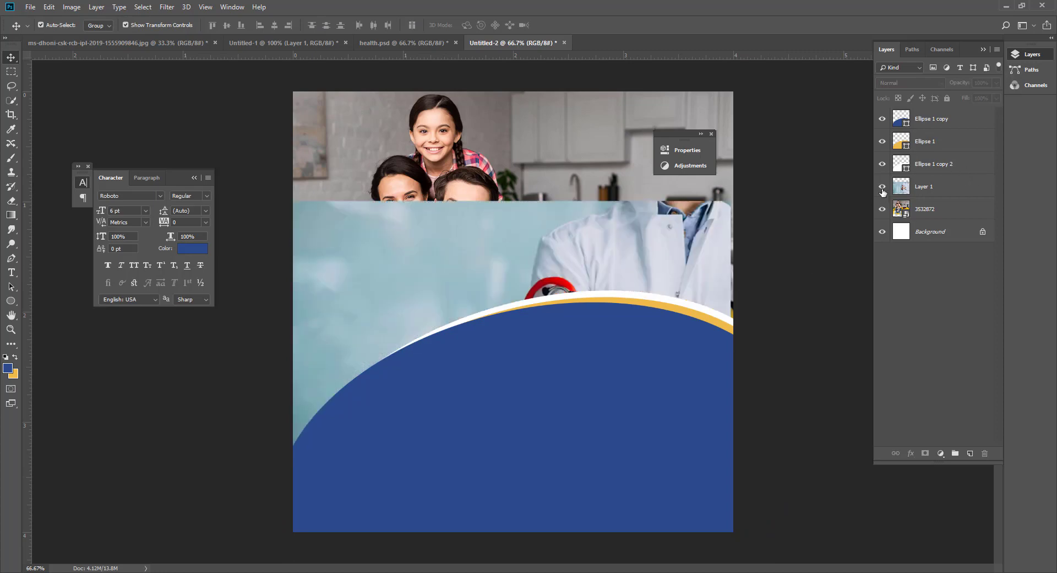
{"action": "left_click_drag", "start_coordinate": [628, 249], "coordinate": [619, 156]}
{"action": "left_click_drag", "start_coordinate": [931, 187], "coordinate": [931, 117]}
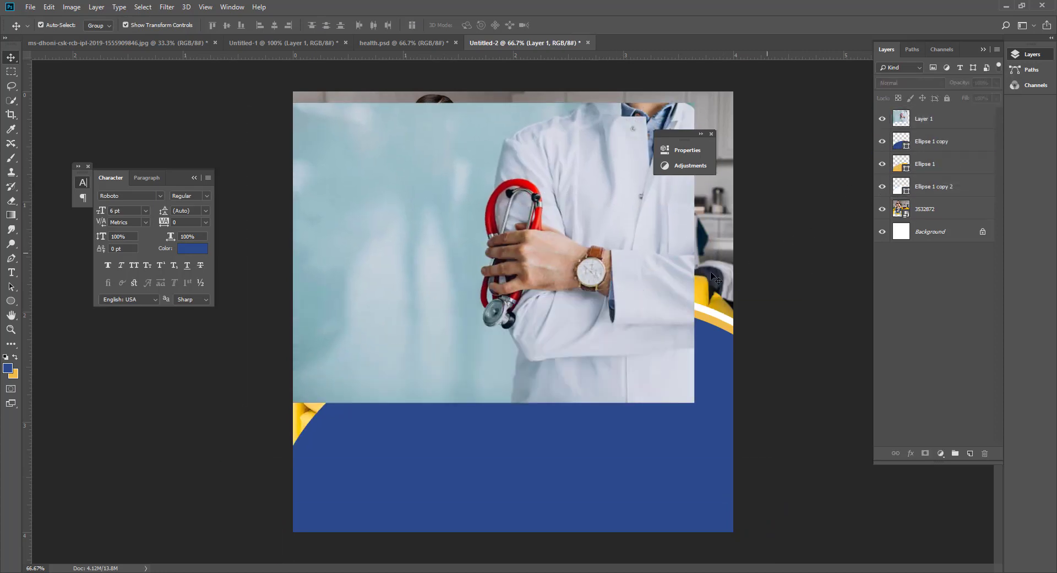
{"action": "left_click_drag", "start_coordinate": [560, 294], "coordinate": [609, 477]}
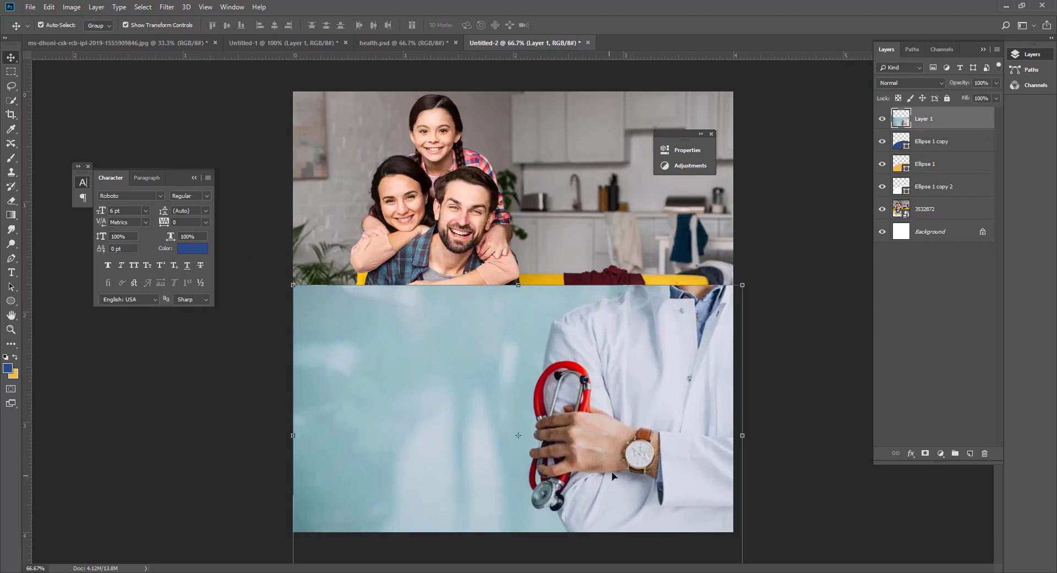
{"action": "right_click", "coordinate": [943, 120]}
{"action": "left_click", "coordinate": [943, 301]}
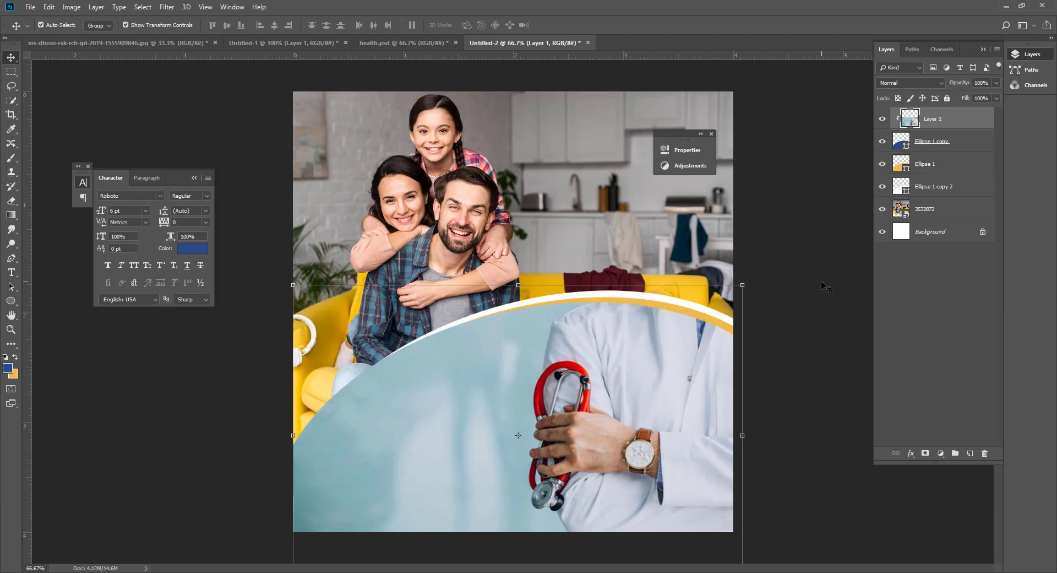
- Set the doctor photo to Color Burn blending at 45% opacity
{"action": "left_click", "coordinate": [906, 83]}
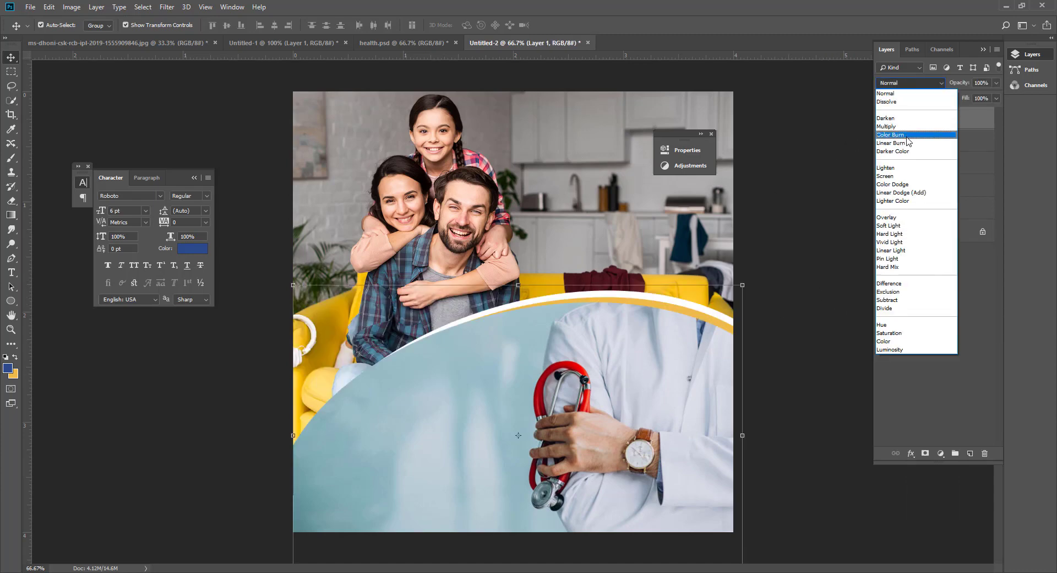
{"action": "left_click", "coordinate": [908, 134]}
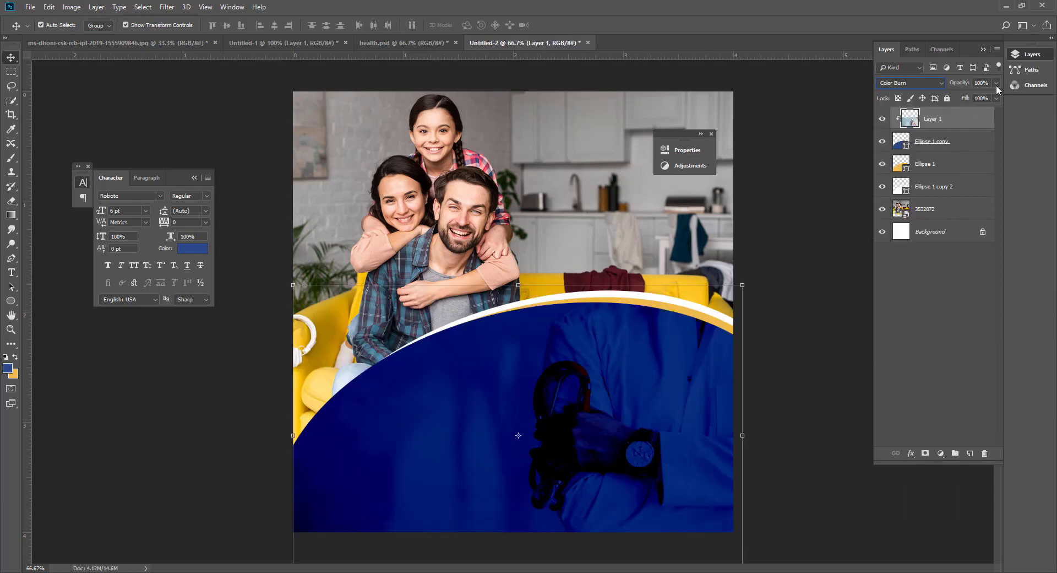
{"action": "left_click", "coordinate": [996, 83]}
{"action": "left_click", "coordinate": [986, 84]}
{"action": "type", "text": "5"}
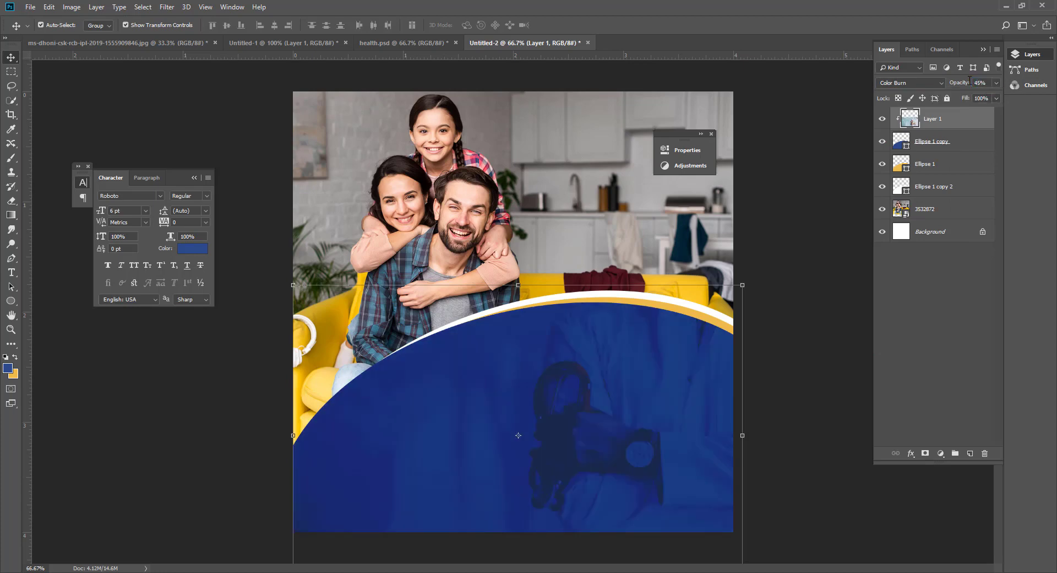
{"action": "left_click", "coordinate": [810, 230]}
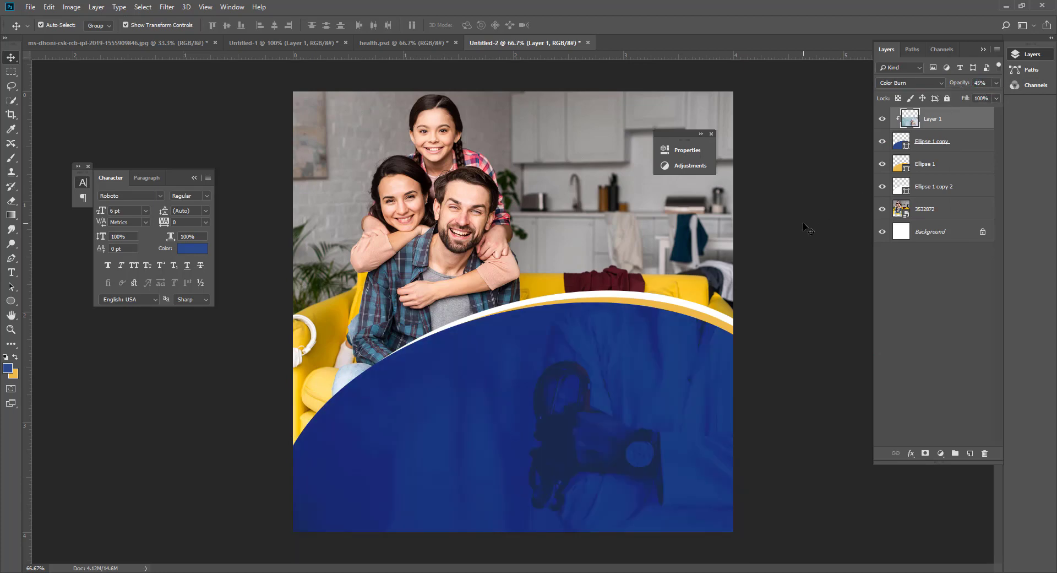
{"action": "left_click", "coordinate": [711, 133]}
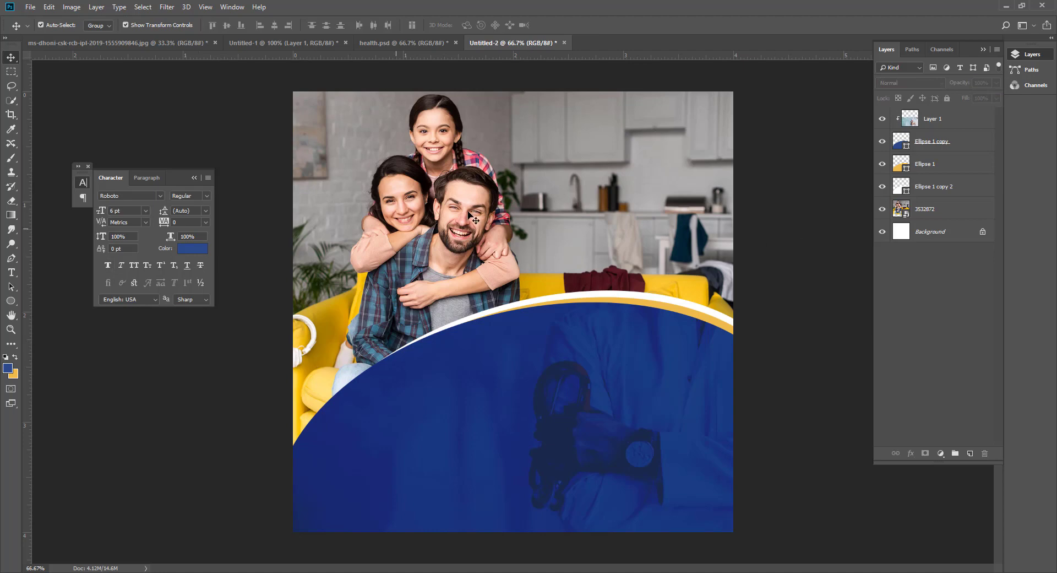
- Add Layer 2 above the family photo and set a near-white fbf4f4 brush at 41% opacity
{"action": "left_click", "coordinate": [929, 211]}
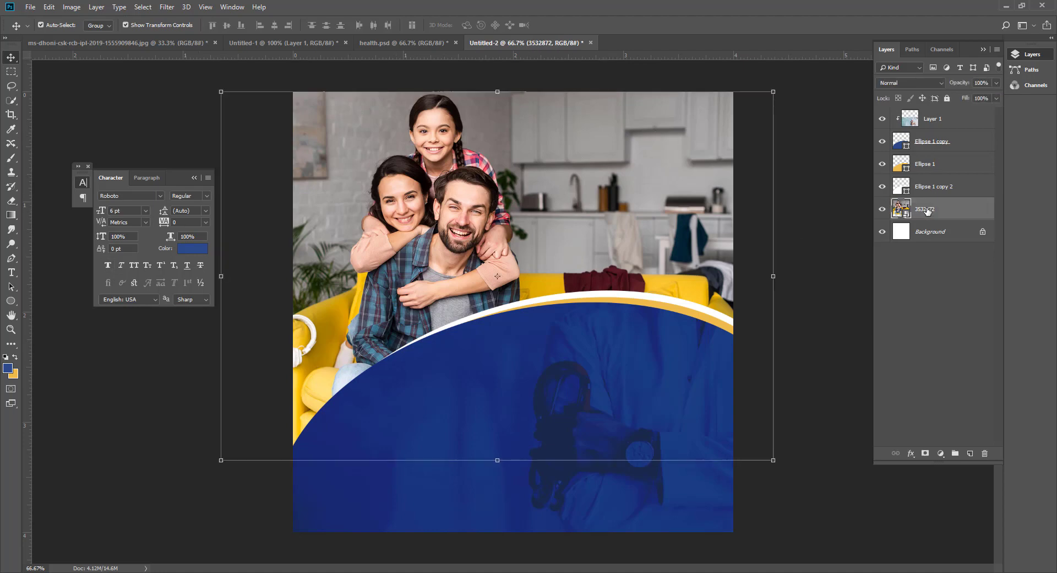
{"action": "key", "text": "ctrl+shift+n"}
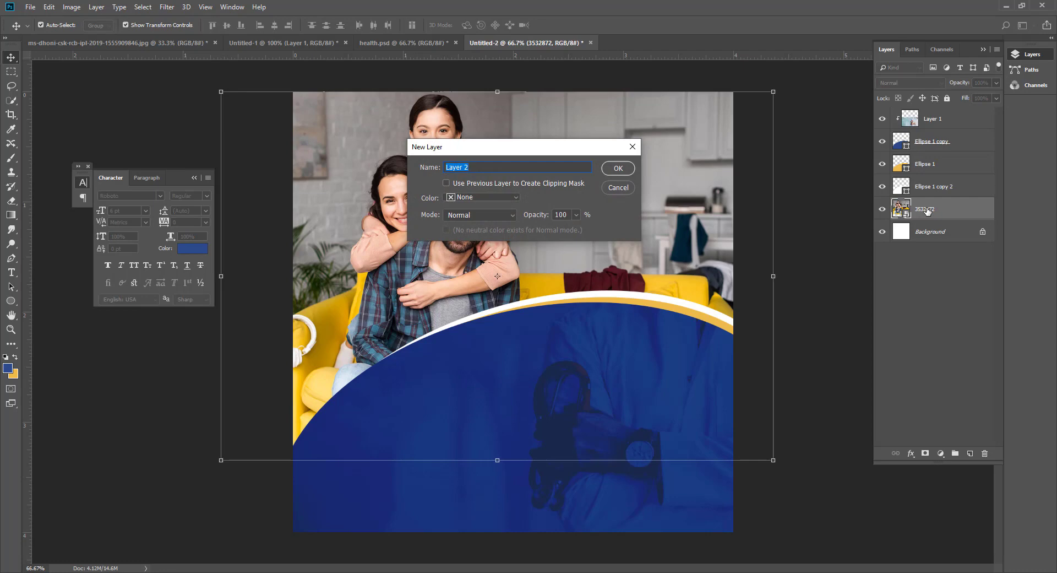
{"action": "key", "text": "Return"}
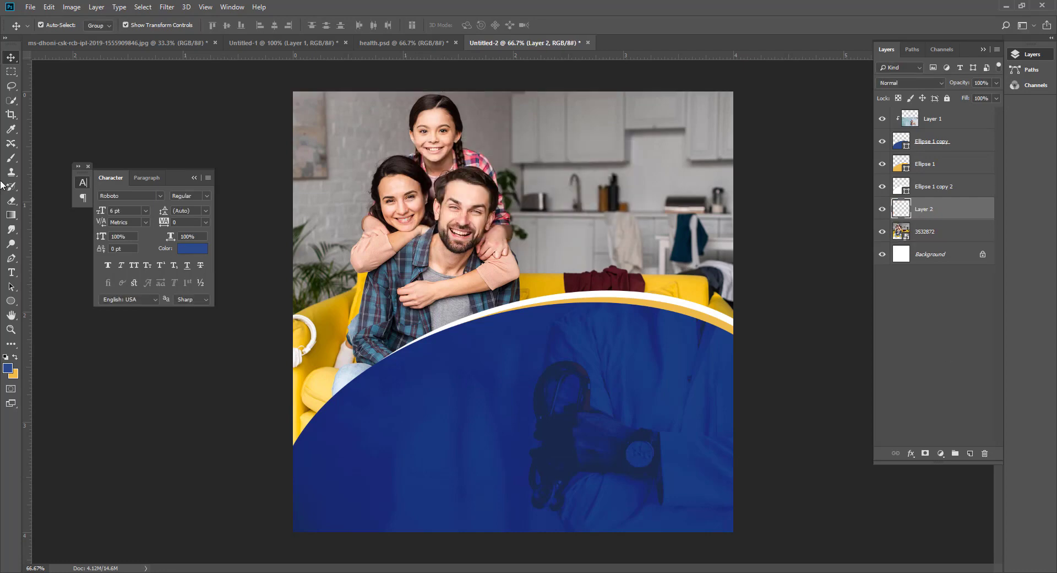
{"action": "left_click", "coordinate": [11, 158]}
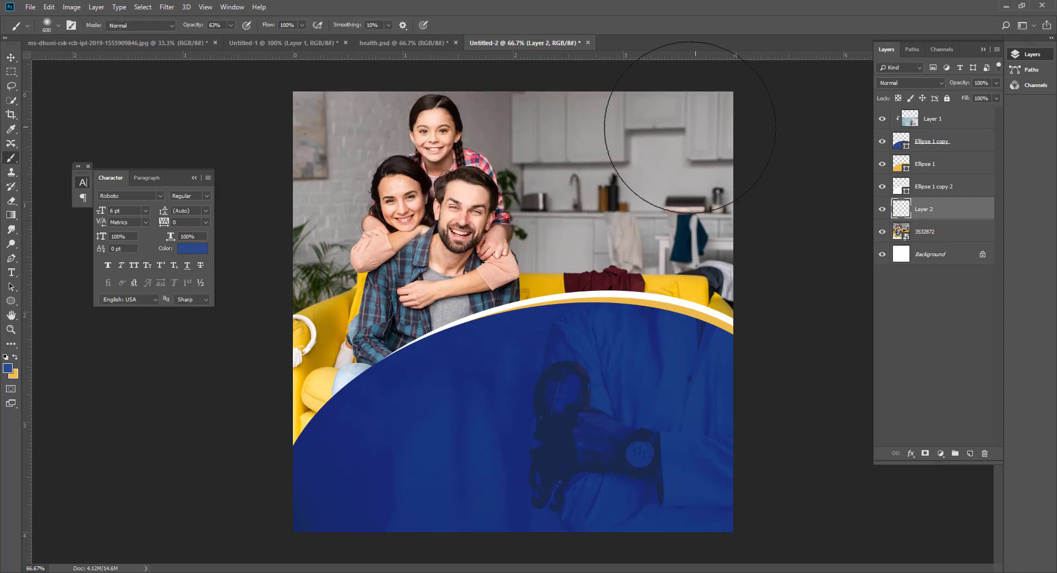
{"action": "key", "text": "super"}
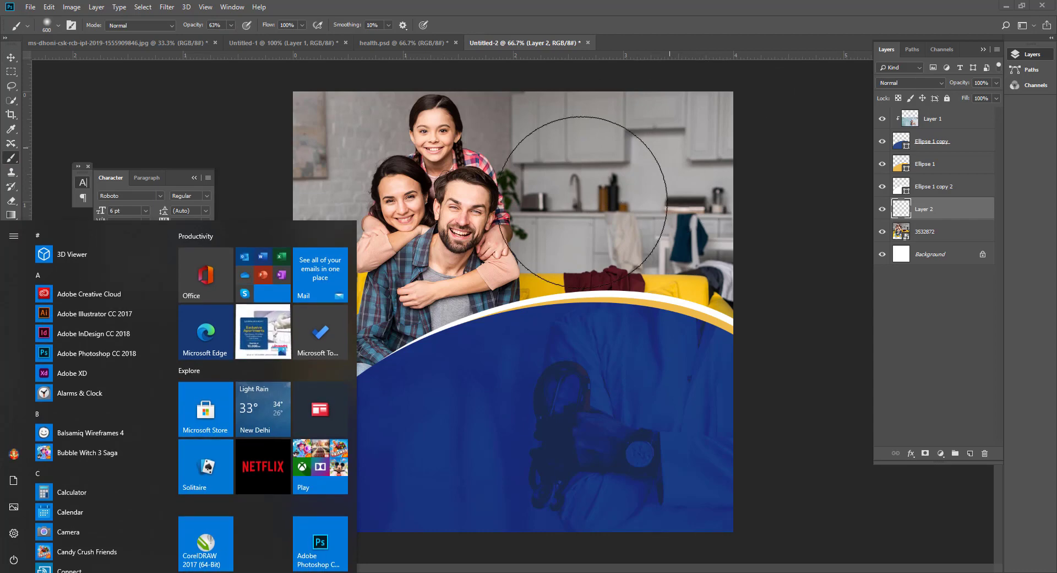
{"action": "key", "text": "Escape"}
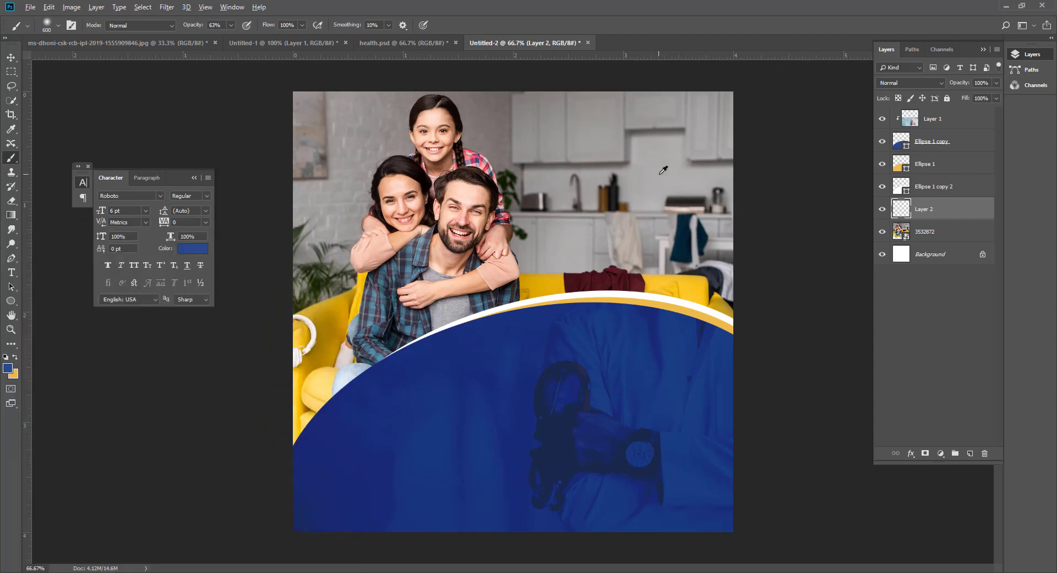
{"action": "left_click", "coordinate": [671, 161], "text": "alt"}
{"action": "left_click", "coordinate": [8, 368]}
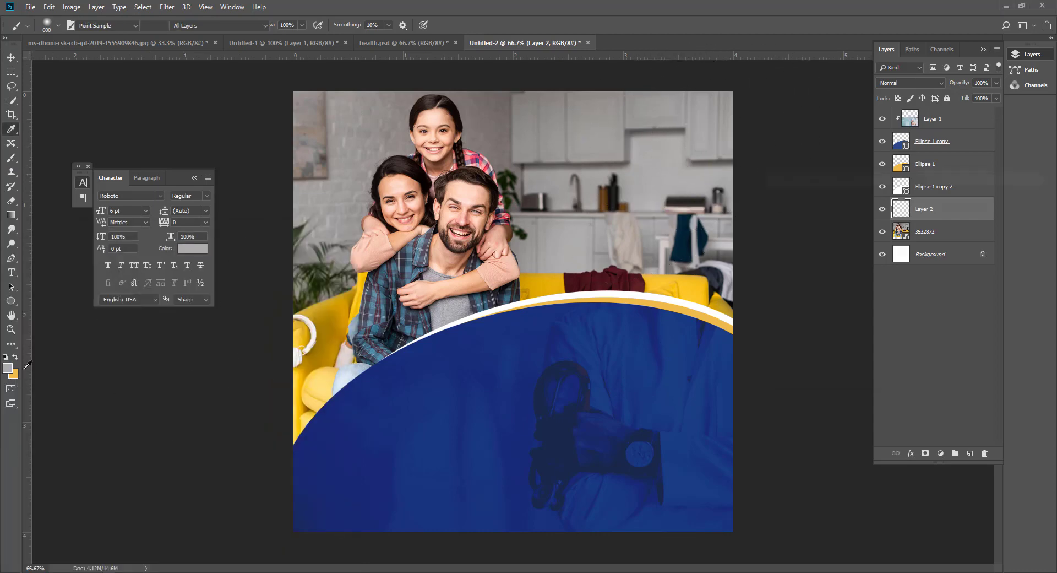
{"action": "left_click_drag", "start_coordinate": [762, 226], "coordinate": [767, 203]}
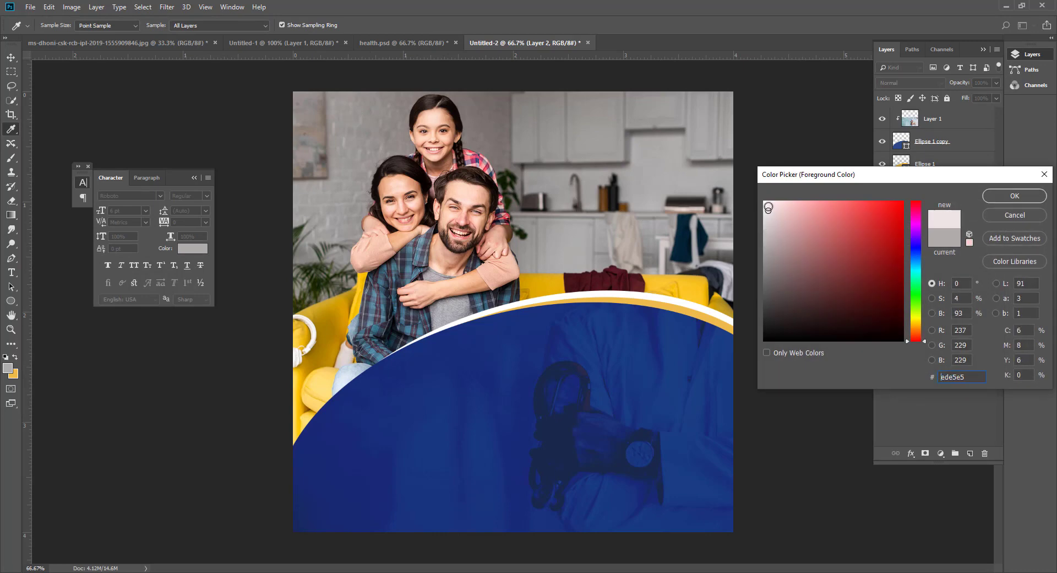
{"action": "left_click", "coordinate": [1007, 191]}
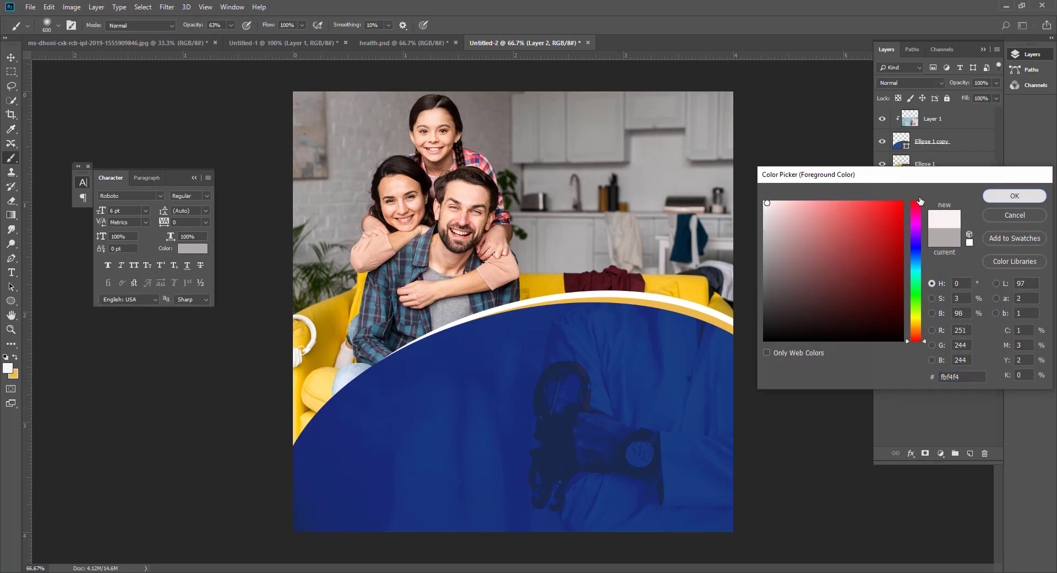
{"action": "left_click", "coordinate": [231, 25]}
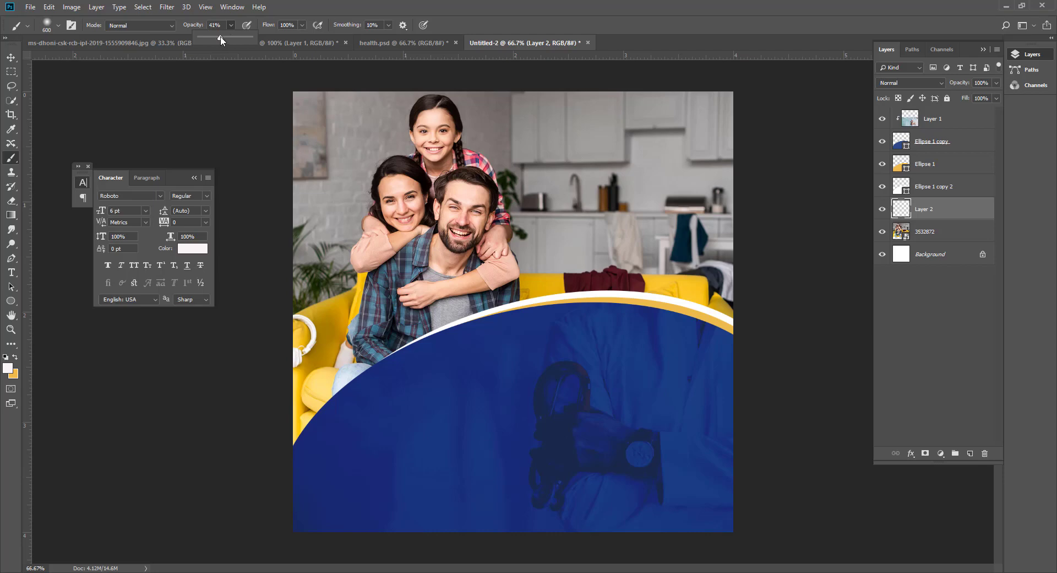
- Paint a soft white wash over the photo's top-right kitchen and top-left corner
{"action": "mouse_move", "coordinate": [626, 272]}
{"action": "left_mouse_down"}
{"action": "mouse_move", "coordinate": [692, 106]}
{"action": "mouse_move", "coordinate": [727, 356]}
{"action": "mouse_move", "coordinate": [523, 93]}
{"action": "mouse_move", "coordinate": [249, 309]}
{"action": "mouse_move", "coordinate": [737, 260]}
{"action": "left_mouse_up"}
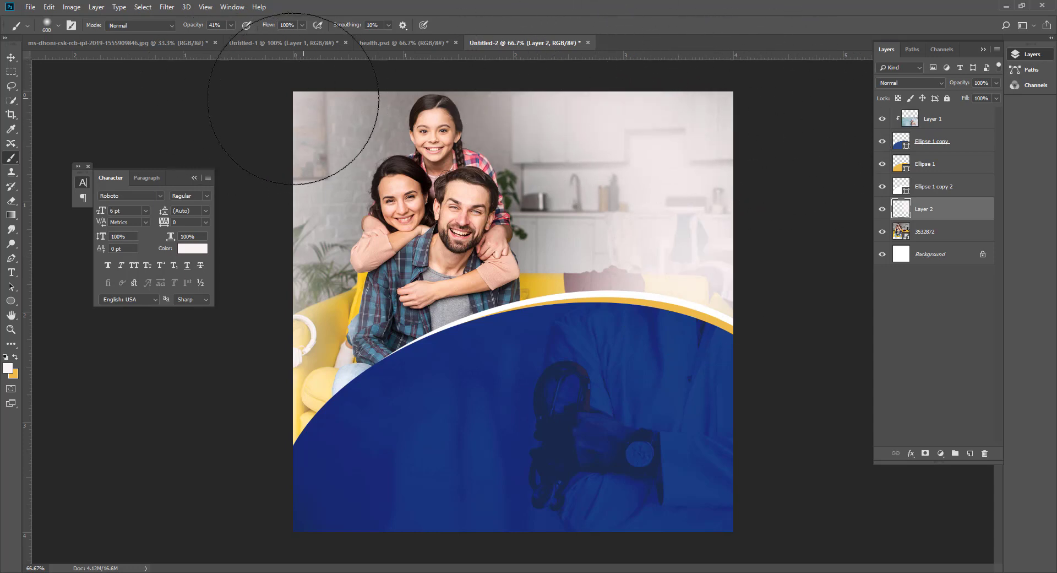
{"action": "left_click", "coordinate": [293, 100]}
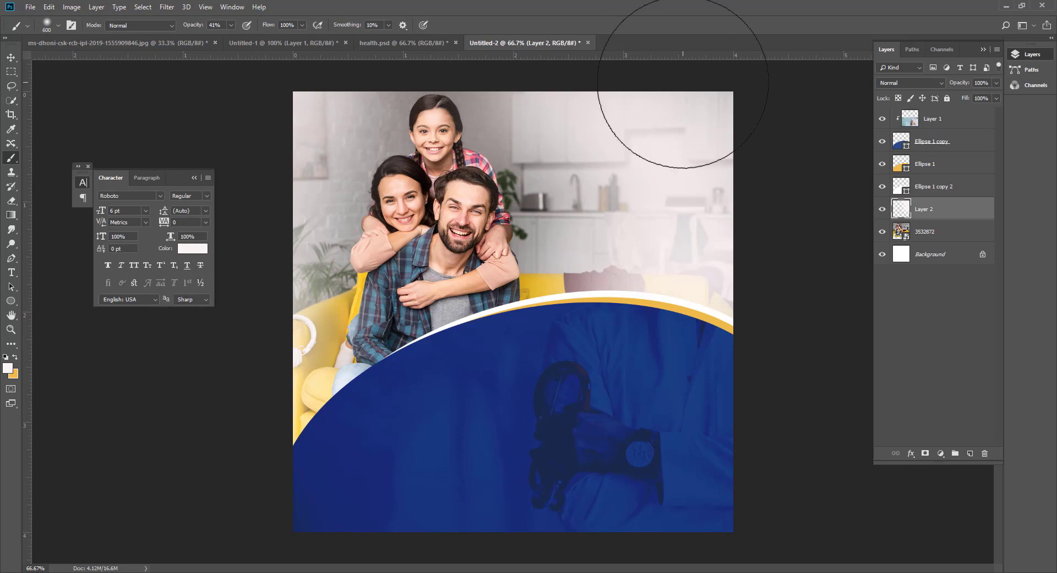
{"action": "left_click", "coordinate": [11, 57]}
{"action": "left_click", "coordinate": [694, 394]}
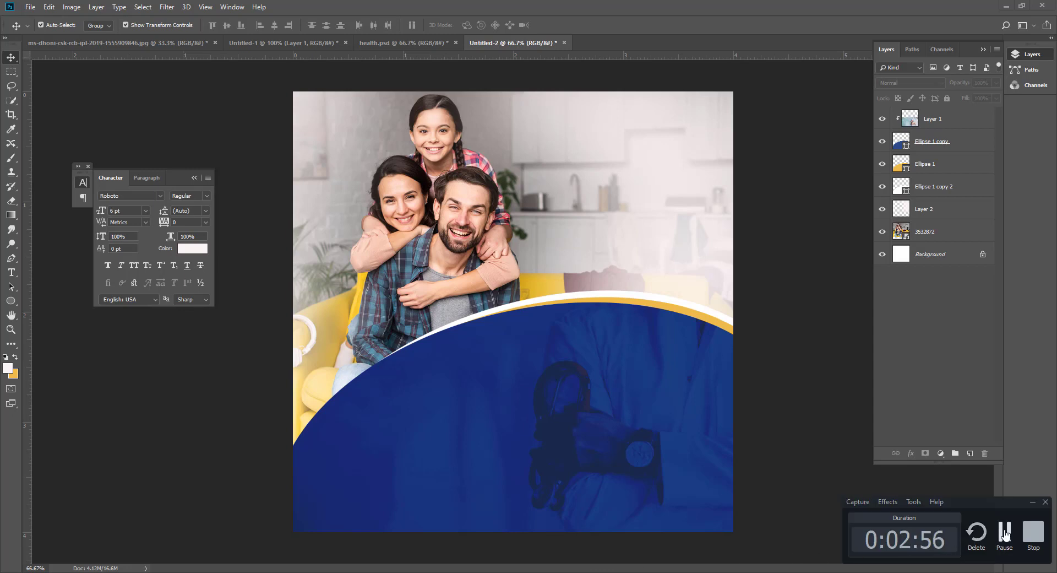
- Reveal the HEALTH LIFE logo (Group 4) and nudge it down and left in the top-right corner
{"action": "left_click", "coordinate": [1006, 533]}
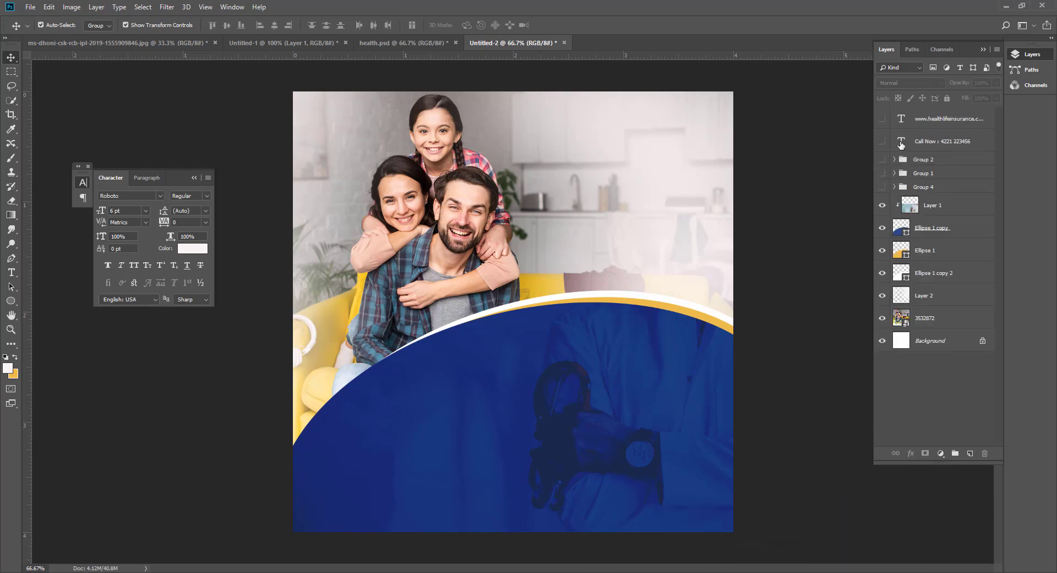
{"action": "left_click", "coordinate": [880, 162]}
{"action": "left_click", "coordinate": [879, 161]}
{"action": "left_click", "coordinate": [881, 174]}
{"action": "left_click", "coordinate": [883, 187]}
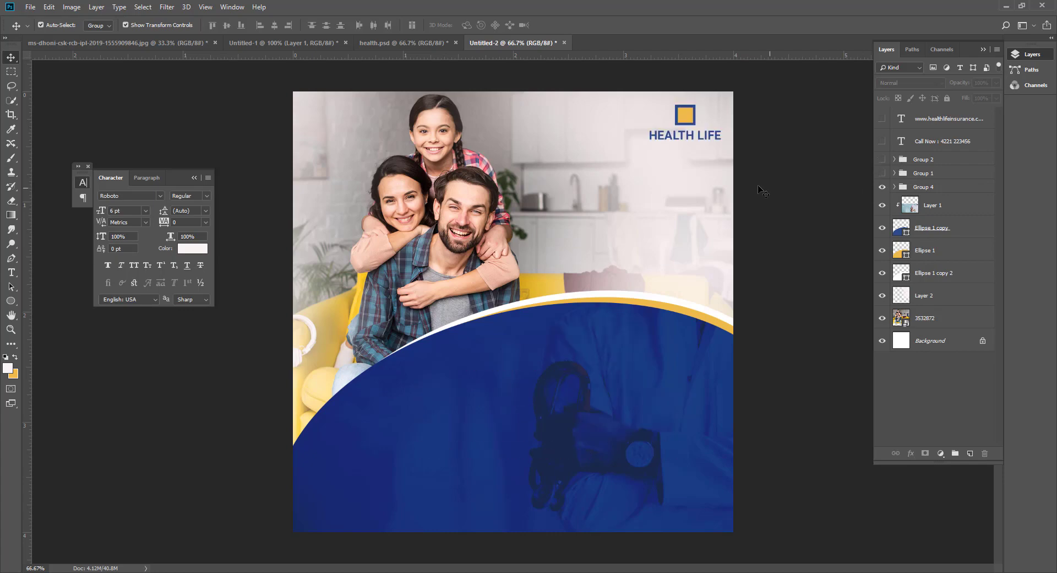
{"action": "left_click", "coordinate": [917, 185]}
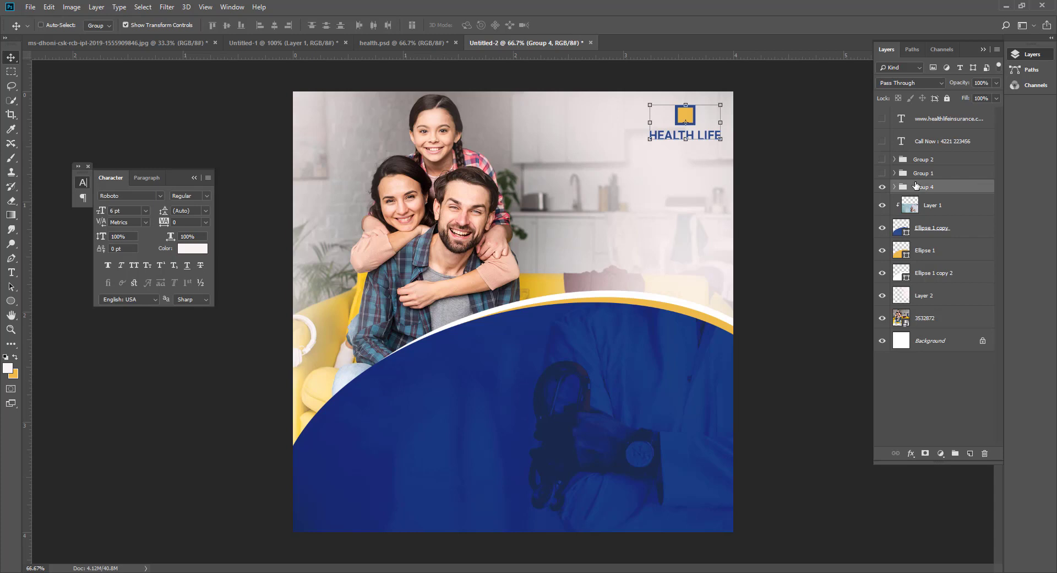
{"action": "key", "text": "Down"}
{"action": "key", "text": "Down"}
{"action": "key", "text": "Down"}
{"action": "key", "text": "Down"}
{"action": "key", "text": "Down"}
{"action": "key", "text": "Down"}
{"action": "key", "text": "Down"}
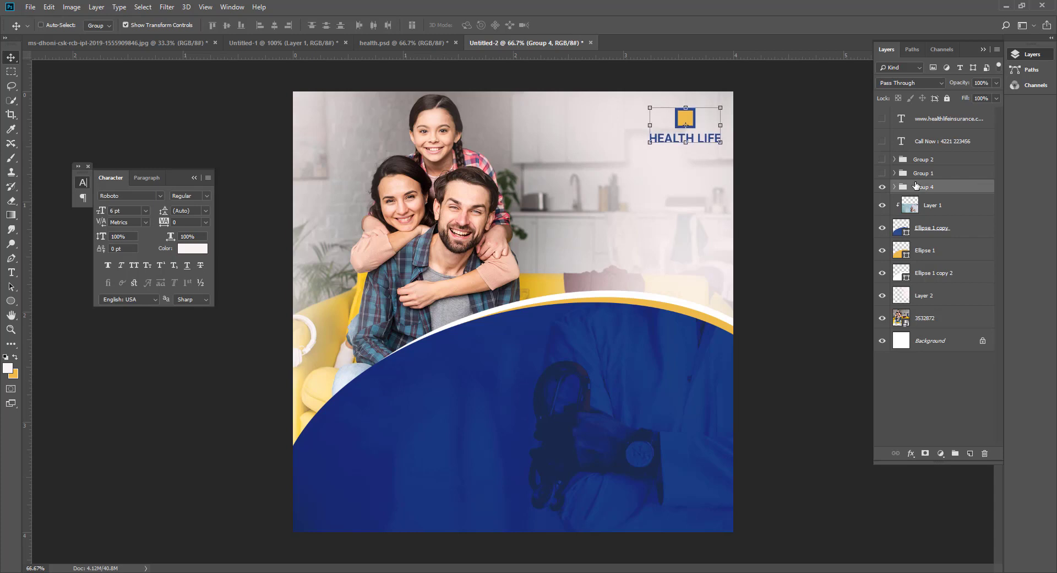
{"action": "key", "text": "Left"}
{"action": "key", "text": "Left"}
{"action": "key", "text": "Left"}
{"action": "key", "text": "Left"}
{"action": "key", "text": "Left"}
{"action": "key", "text": "Left"}
{"action": "key", "text": "Left"}
{"action": "key", "text": "Left"}
{"action": "key", "text": "Left"}
{"action": "key", "text": "Left"}
{"action": "key", "text": "Left"}
{"action": "key", "text": "Left"}
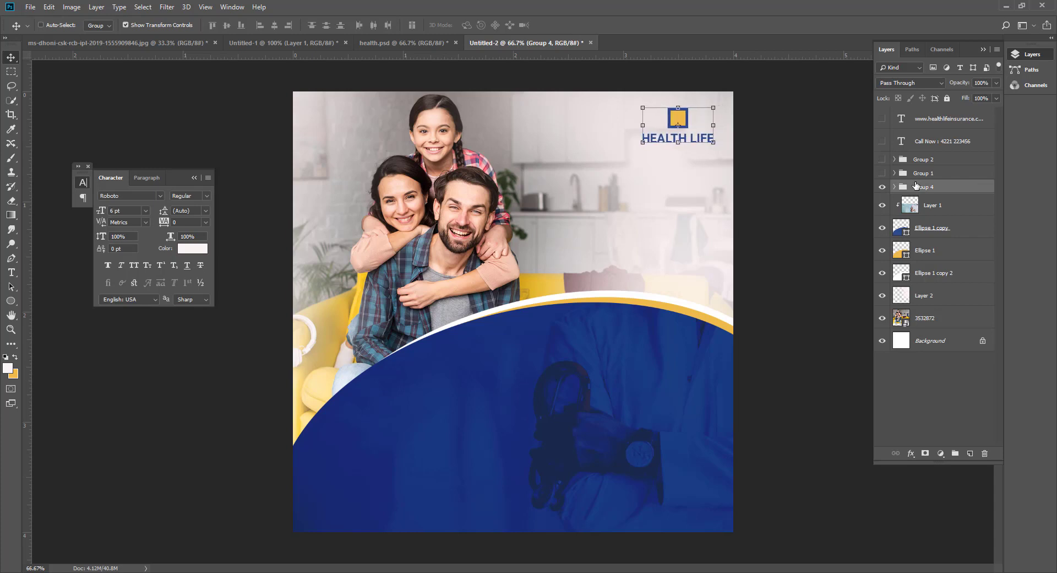
{"action": "key", "text": "Up"}
{"action": "key", "text": "Up"}
- Show the headline group and move it slightly up and left
{"action": "left_click", "coordinate": [753, 311]}
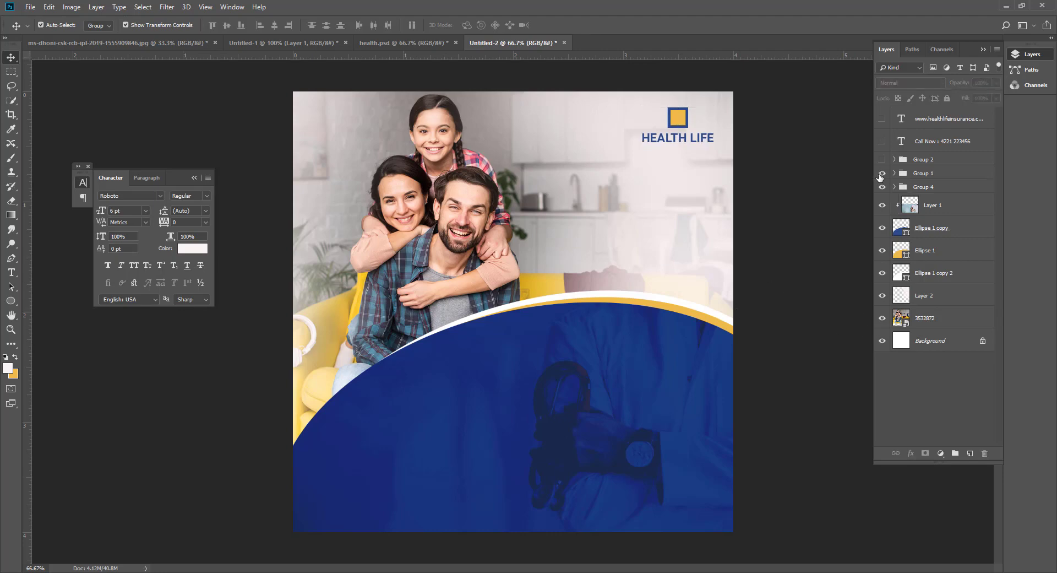
{"action": "left_click", "coordinate": [882, 173]}
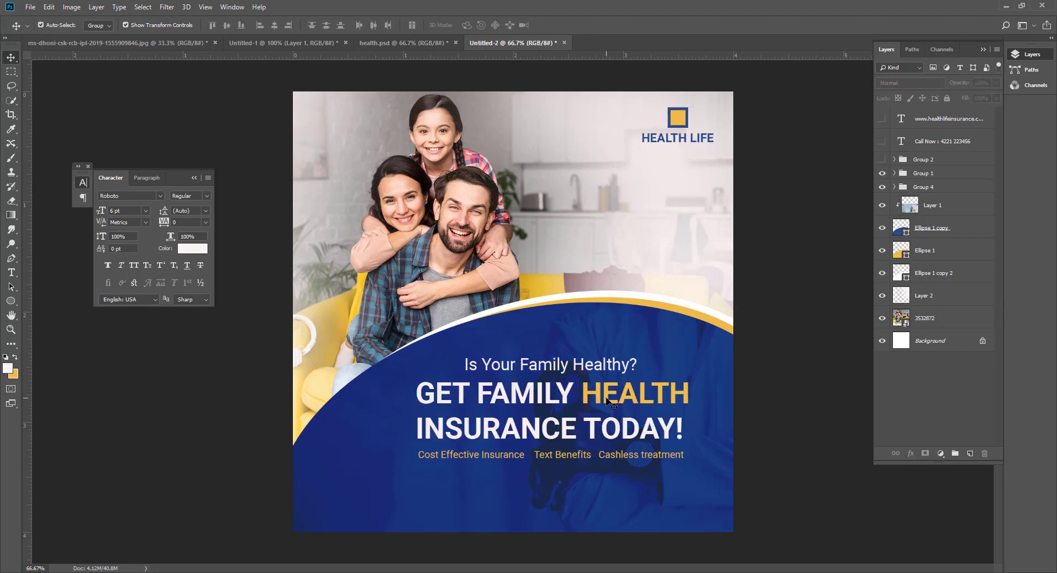
{"action": "left_click_drag", "start_coordinate": [608, 402], "coordinate": [608, 395]}
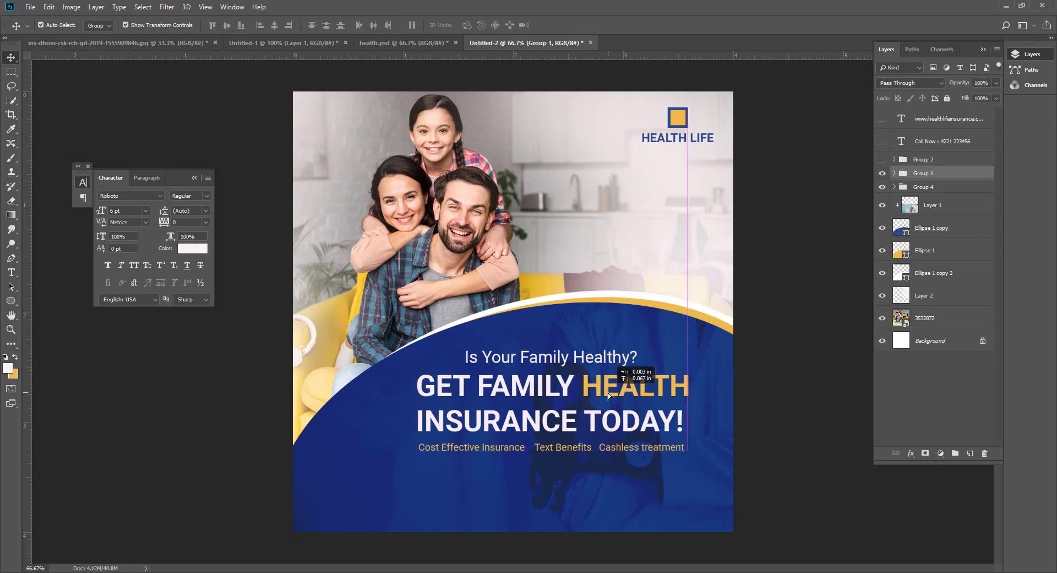
{"action": "left_click_drag", "start_coordinate": [608, 392], "coordinate": [605, 392]}
- Nudge the three curved band layers and the doctor overlay image down two pixels
{"action": "left_click", "coordinate": [931, 228]}
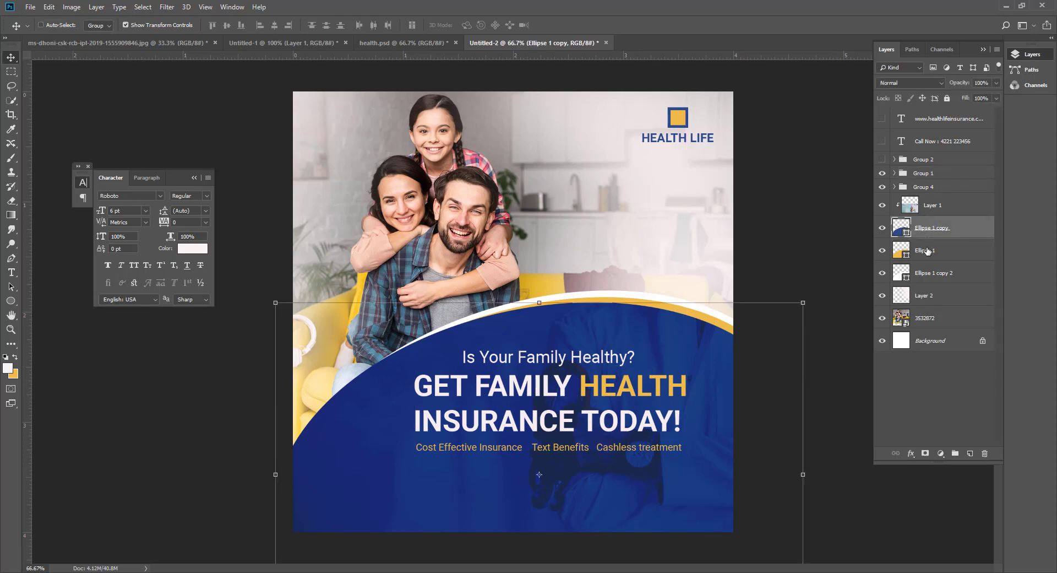
{"action": "left_click", "coordinate": [928, 251], "text": "ctrl"}
{"action": "left_click", "coordinate": [927, 274], "text": "ctrl"}
{"action": "left_click", "coordinate": [927, 204], "text": "ctrl"}
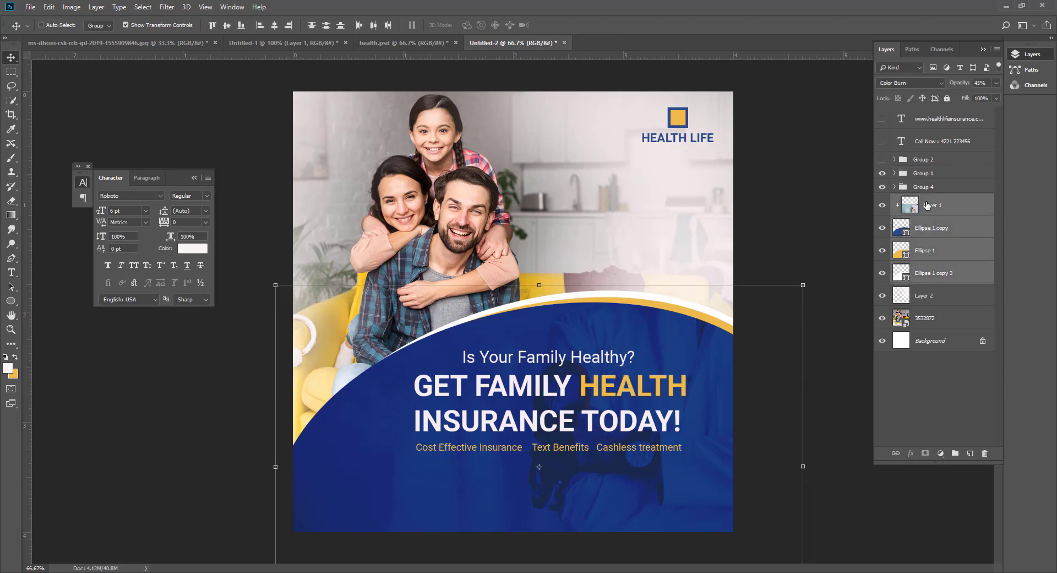
{"action": "key", "text": "Down"}
{"action": "key", "text": "Down"}
{"action": "key", "text": "Down"}
{"action": "key", "text": "Down"}
{"action": "key", "text": "Down"}
{"action": "key", "text": "Down"}
{"action": "key", "text": "Down"}
{"action": "key", "text": "Down"}
{"action": "key", "text": "Down"}
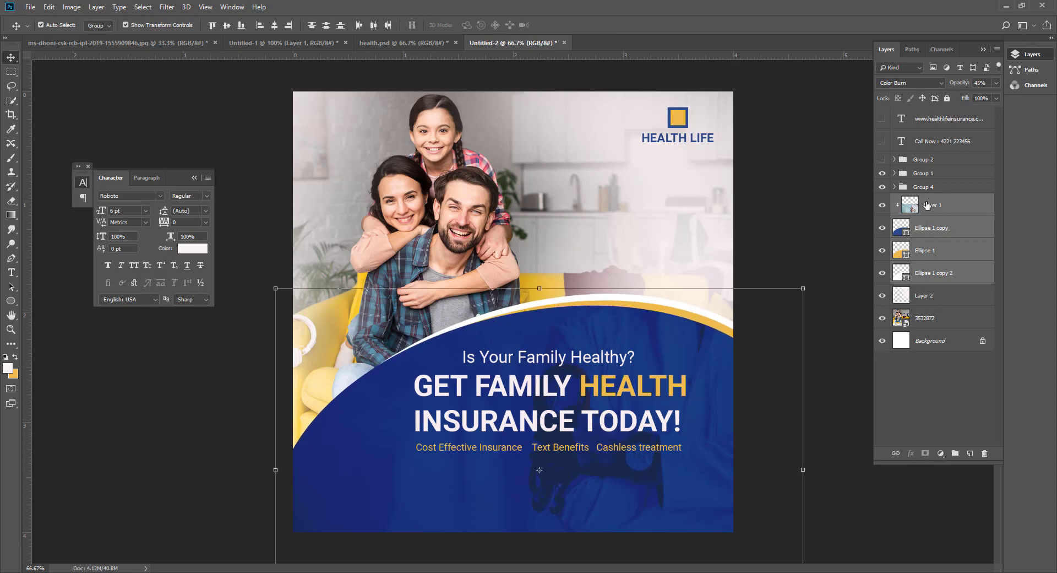
{"action": "key", "text": "Down"}
{"action": "key", "text": "Down"}
{"action": "key", "text": "Down"}
{"action": "key", "text": "Down"}
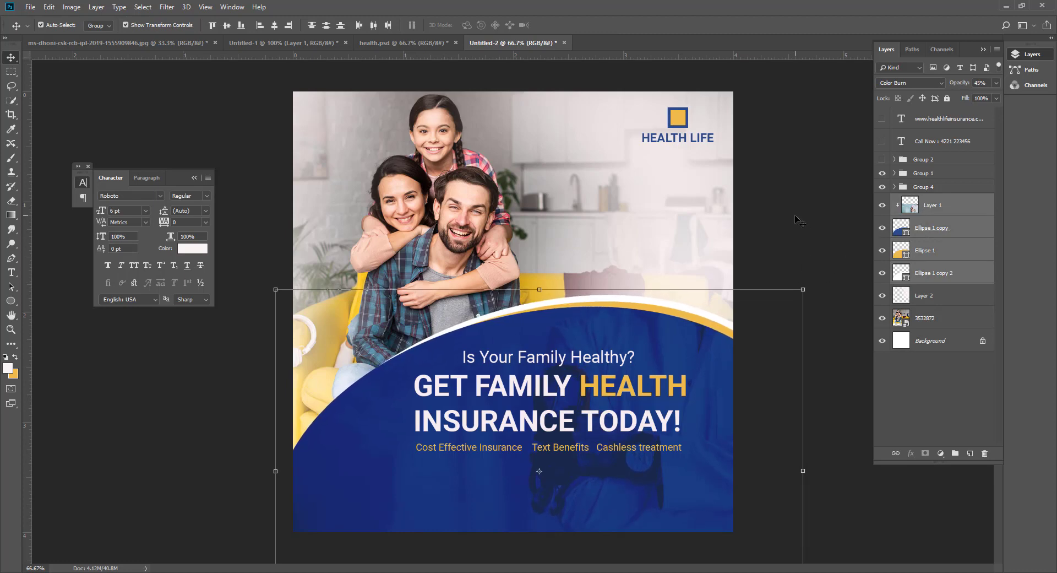
{"action": "left_click", "coordinate": [799, 222]}
- Show the SIGN UP NOW button group and place it below the benefits line
{"action": "left_click", "coordinate": [881, 160]}
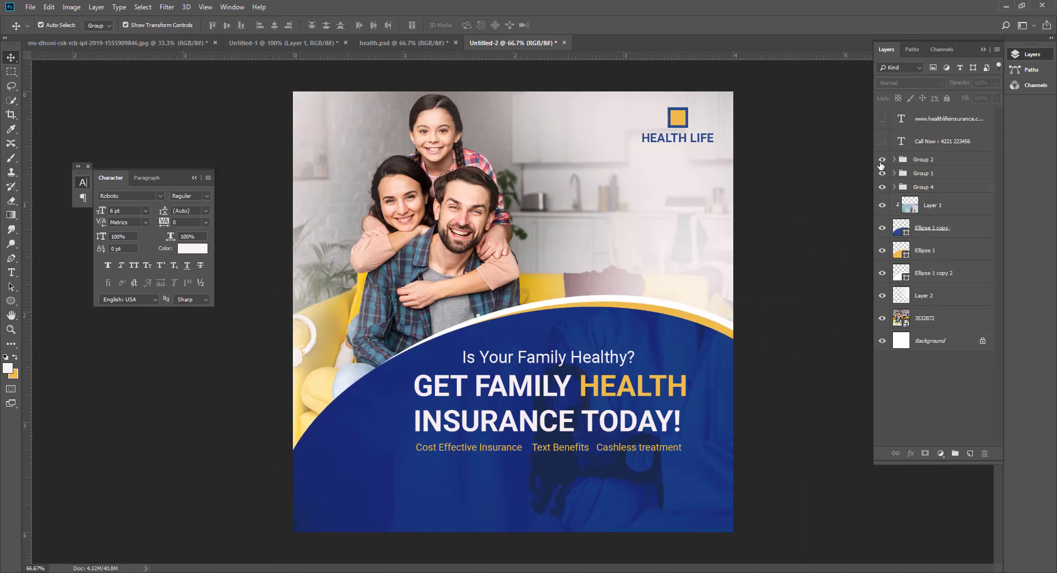
{"action": "left_click", "coordinate": [917, 162]}
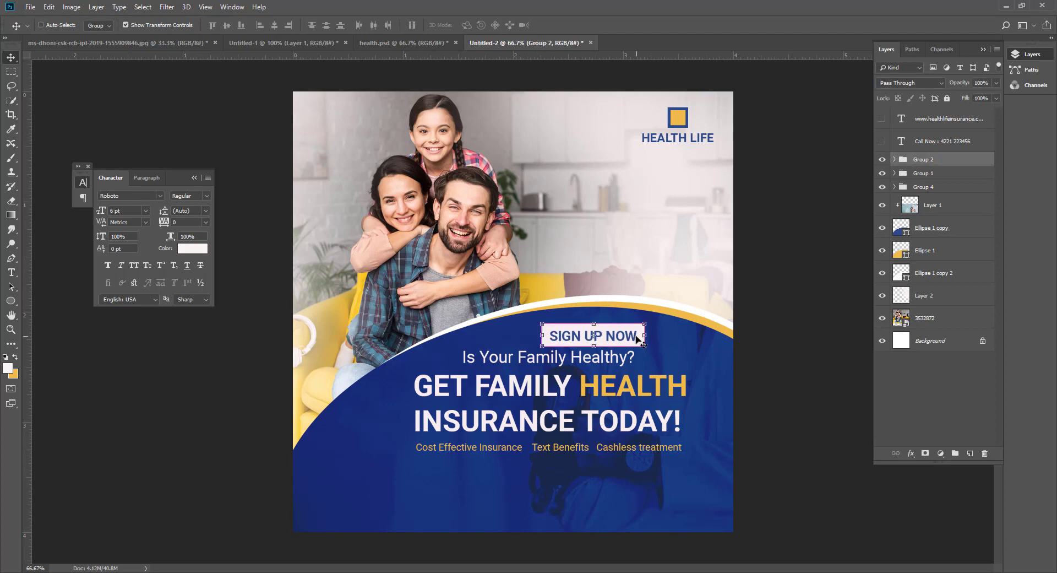
{"action": "left_click_drag", "start_coordinate": [639, 340], "coordinate": [585, 482]}
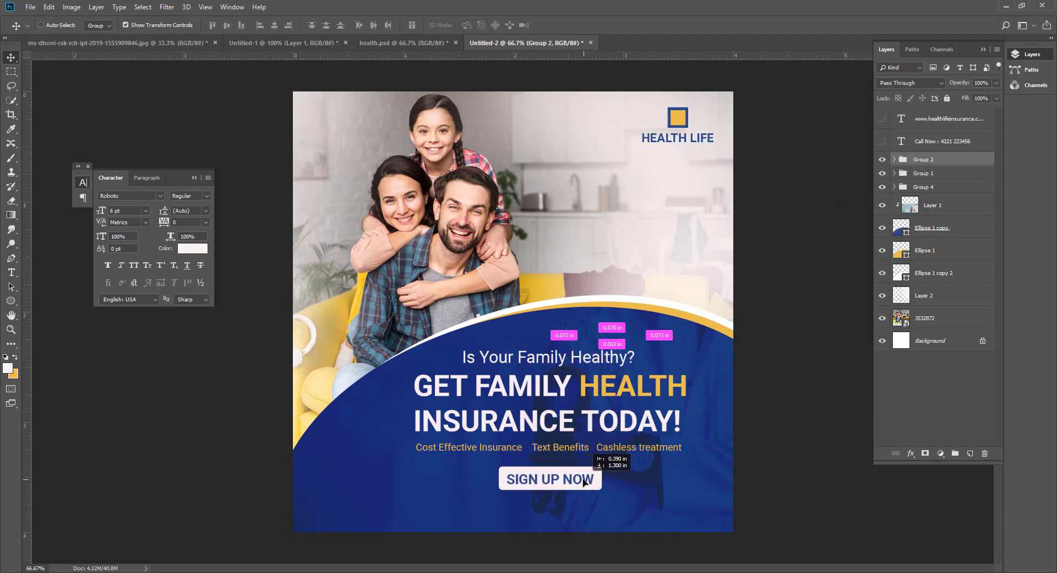
{"action": "left_click_drag", "start_coordinate": [583, 478], "coordinate": [587, 483]}
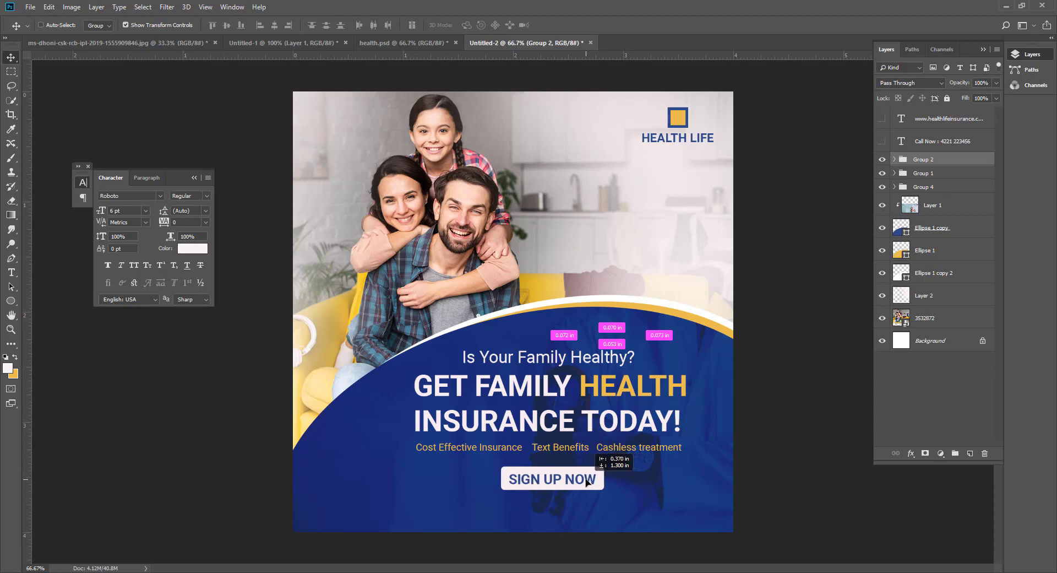
{"action": "left_click_drag", "start_coordinate": [587, 482], "coordinate": [587, 483]}
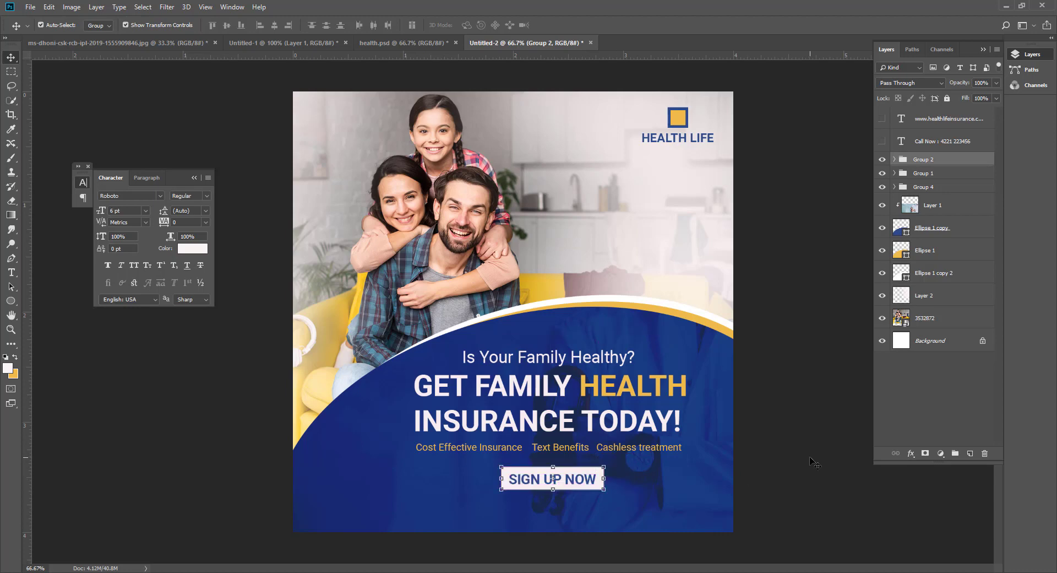
{"action": "left_click", "coordinate": [816, 462]}
- Show the call-now and website texts and place them in the bottom-left and bottom-right corners
{"action": "left_click", "coordinate": [882, 141]}
{"action": "left_click", "coordinate": [882, 118]}
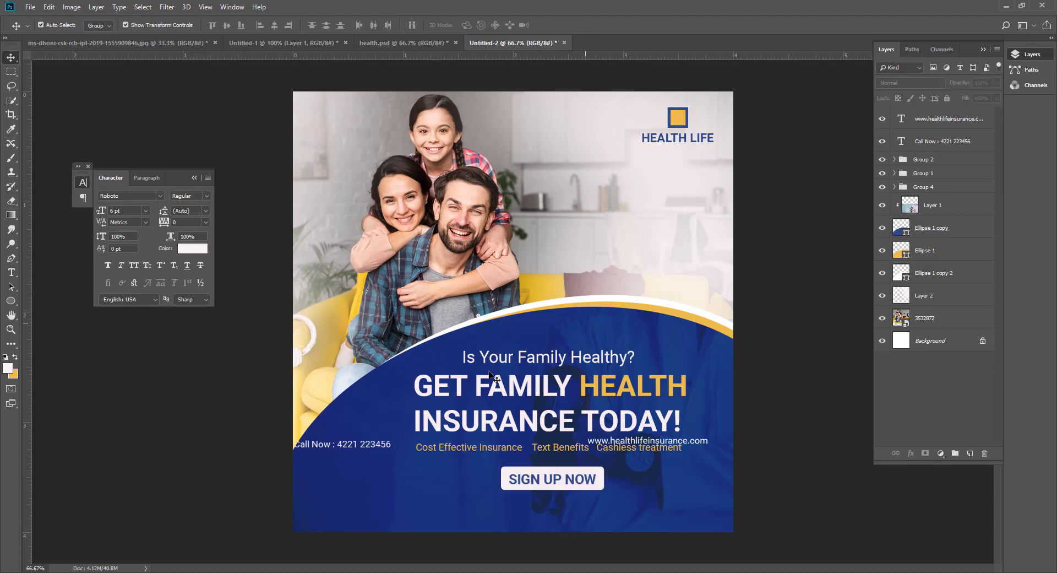
{"action": "left_click_drag", "start_coordinate": [372, 444], "coordinate": [379, 517]}
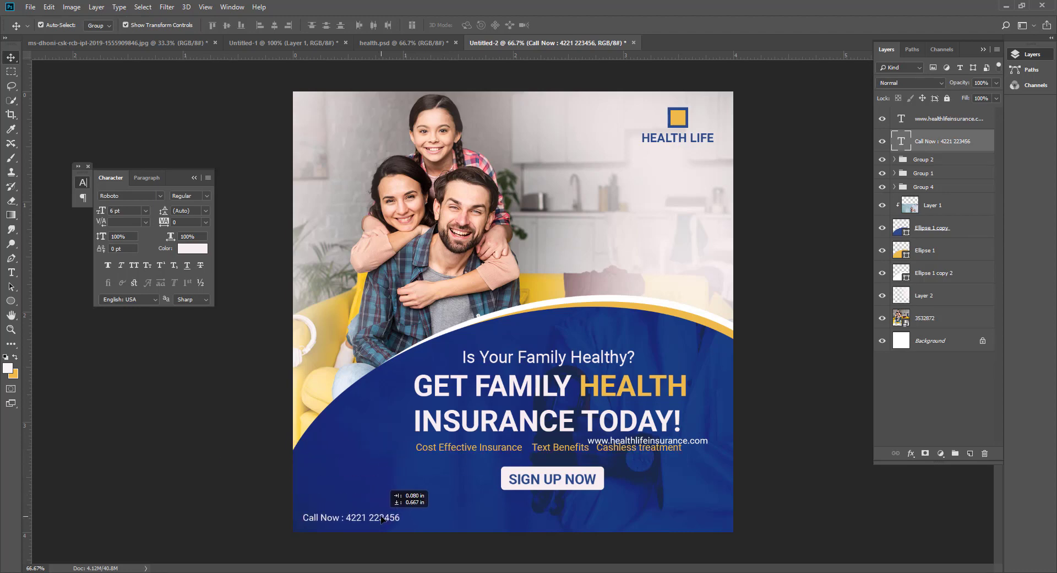
{"action": "left_click_drag", "start_coordinate": [378, 518], "coordinate": [391, 517]}
{"action": "left_click_drag", "start_coordinate": [685, 442], "coordinate": [694, 521]}
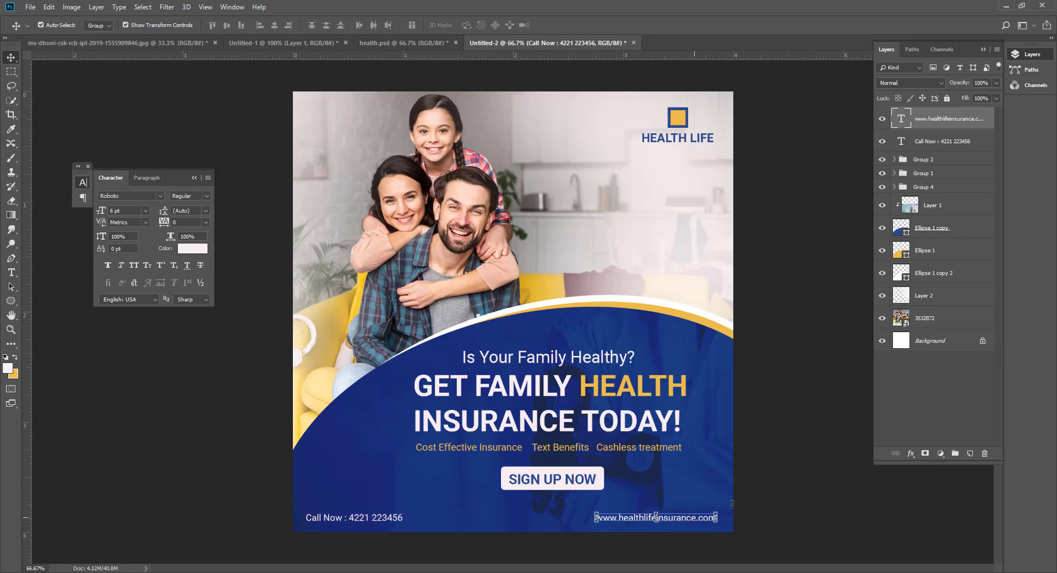
{"action": "left_click", "coordinate": [791, 503]}
{"action": "left_click_drag", "start_coordinate": [395, 518], "coordinate": [395, 518]}
{"action": "left_click", "coordinate": [812, 499]}
{"action": "left_click", "coordinate": [711, 524]}
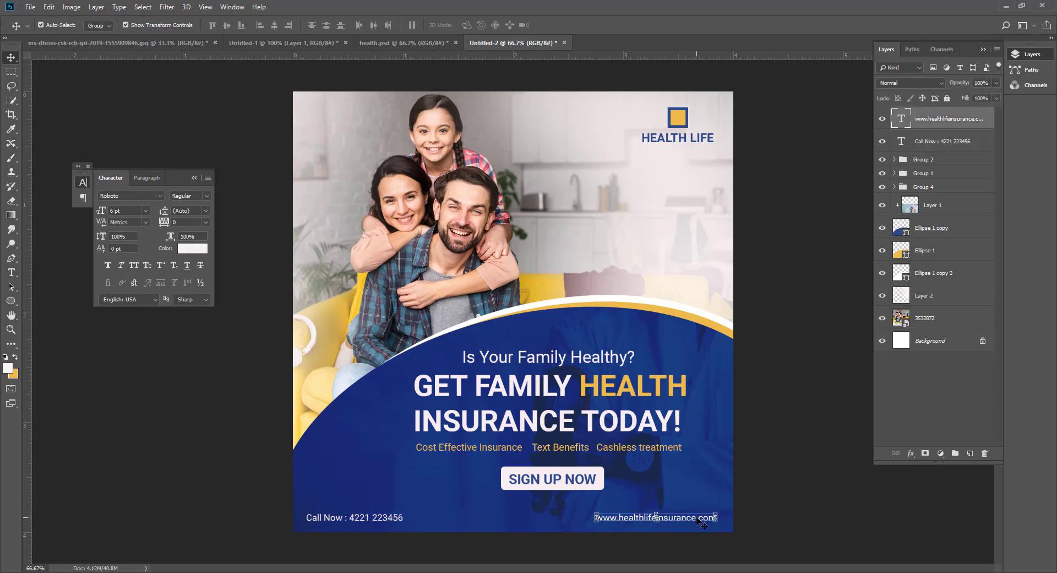
{"action": "key", "text": "Right"}
{"action": "key", "text": "Right"}
{"action": "key", "text": "Right"}
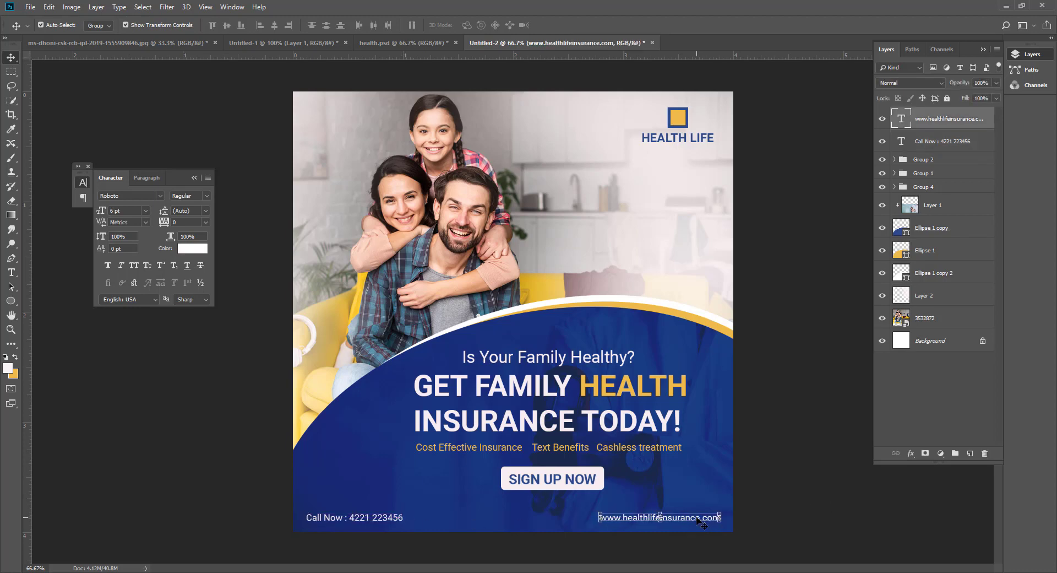
{"action": "left_click", "coordinate": [788, 455]}
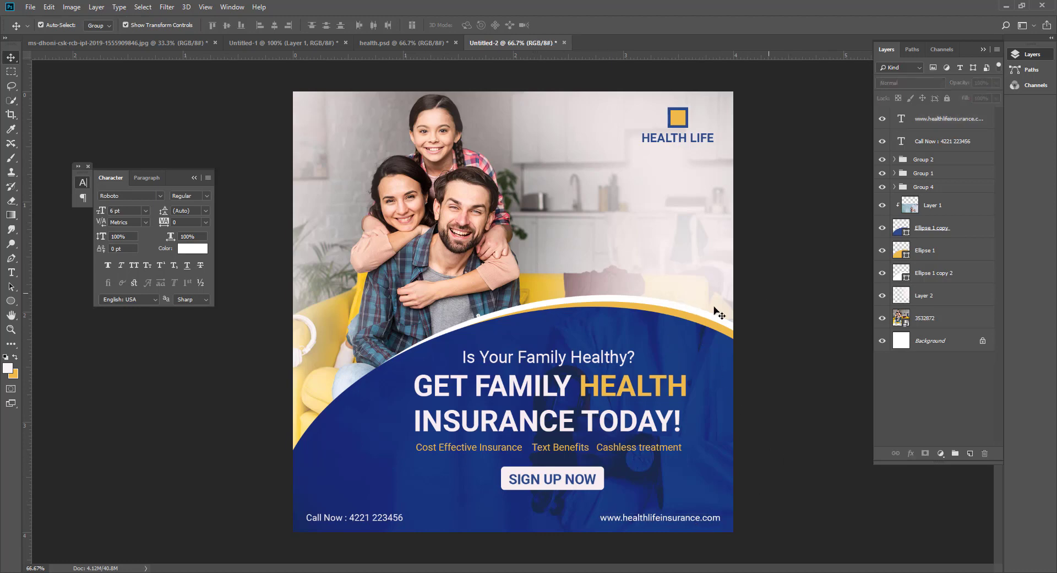
- Set the main headline's leading in the Character panel to 20 pt
{"action": "left_click", "coordinate": [658, 386]}
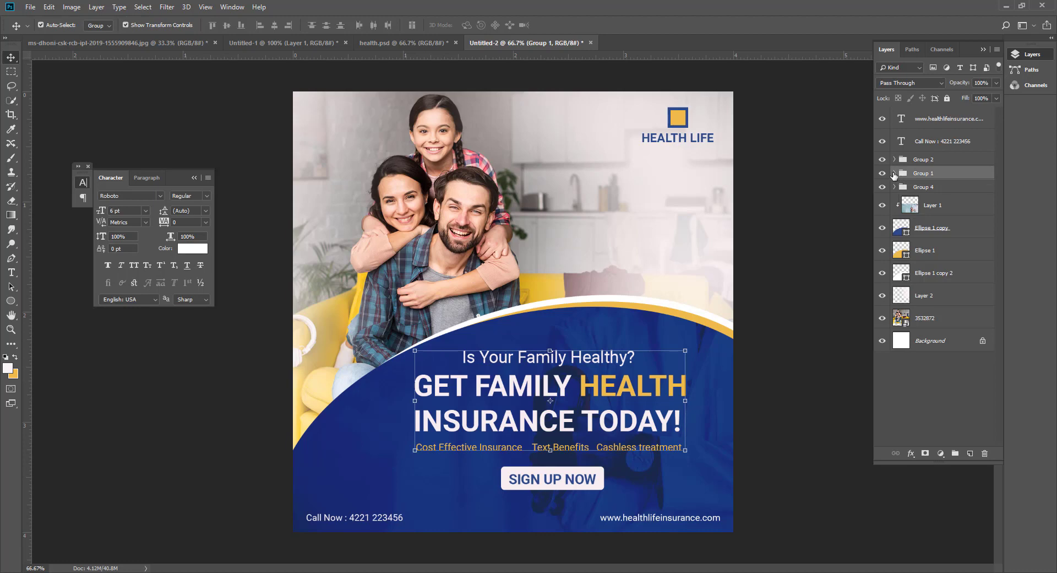
{"action": "left_click", "coordinate": [894, 173]}
{"action": "left_click", "coordinate": [954, 215]}
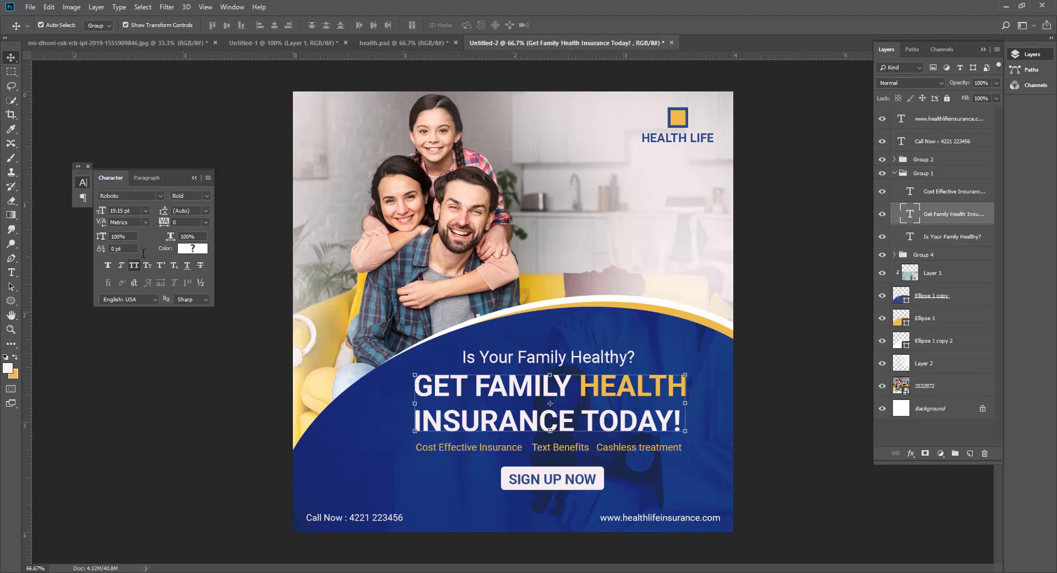
{"action": "left_click", "coordinate": [205, 210]}
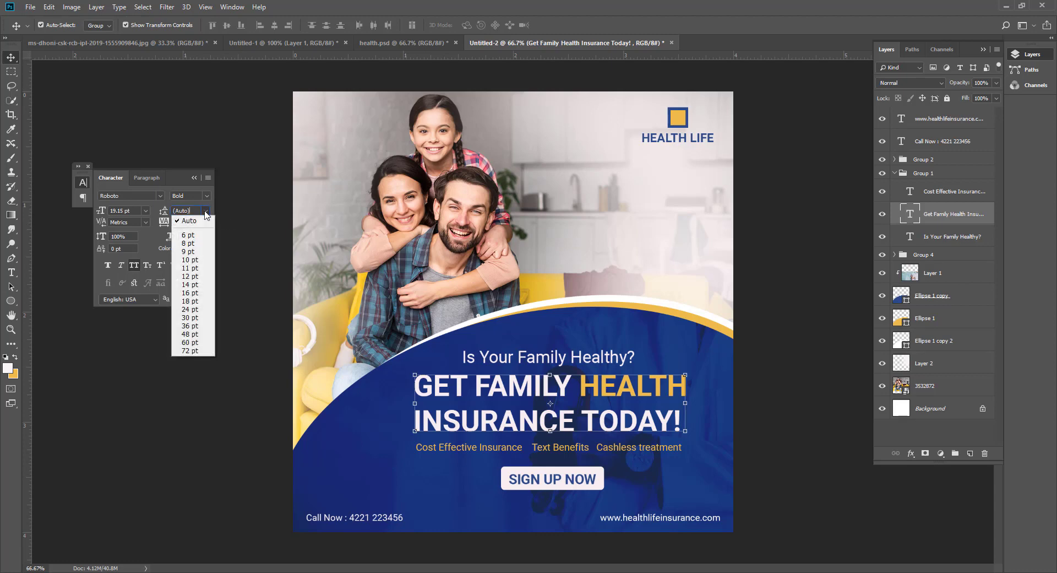
{"action": "left_click", "coordinate": [190, 264]}
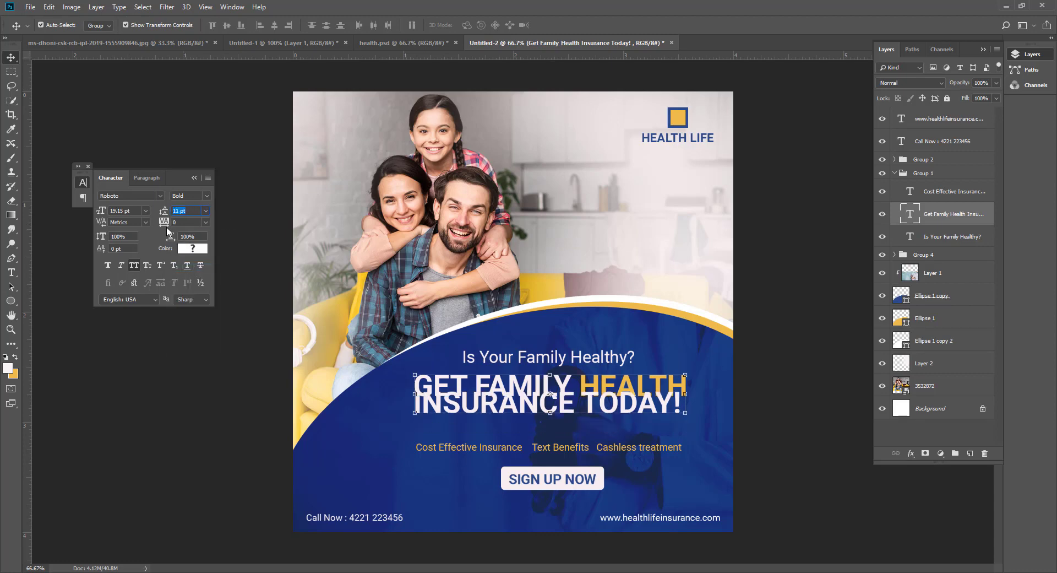
{"action": "key", "text": "Up"}
{"action": "key", "text": "Up"}
{"action": "key", "text": "Up"}
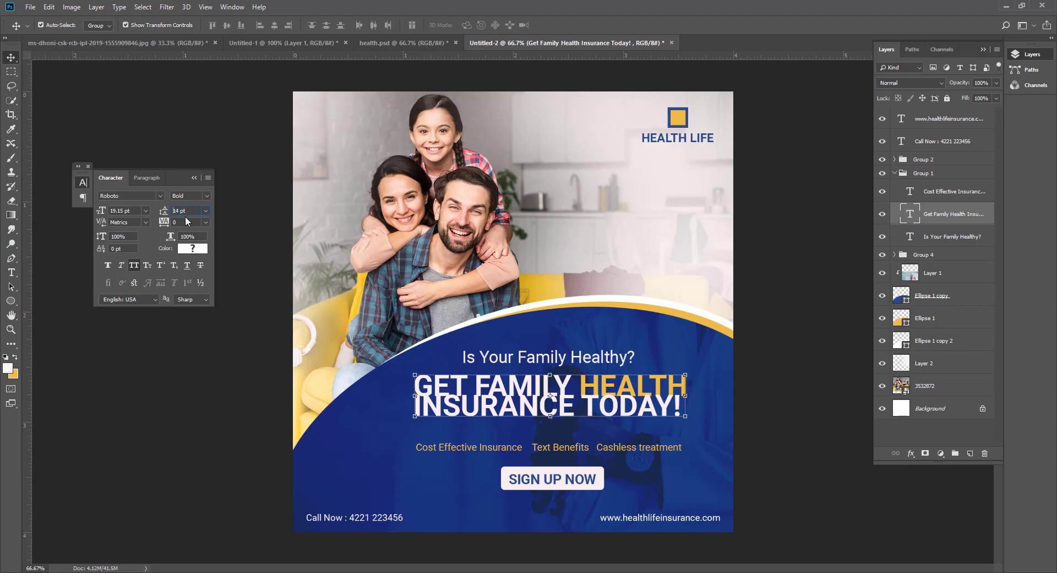
{"action": "key", "text": "Up"}
{"action": "key", "text": "Up"}
{"action": "key", "text": "Up"}
{"action": "key", "text": "Up"}
{"action": "key", "text": "Up"}
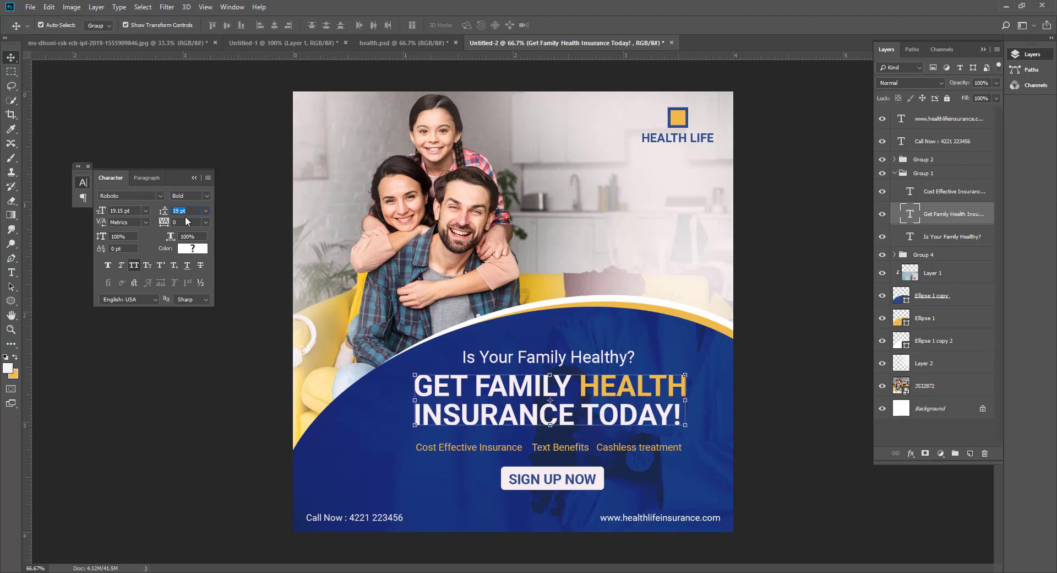
{"action": "key", "text": "Up"}
{"action": "key", "text": "Down"}
{"action": "key", "text": "Up"}
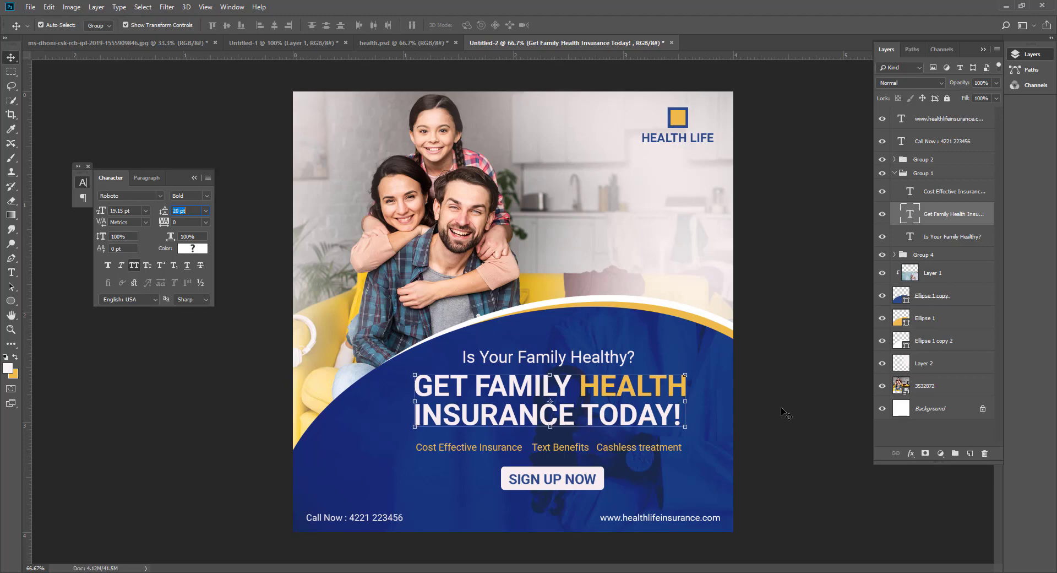
{"action": "left_click", "coordinate": [755, 409]}
- Move the benefits line up two Shift-nudges, closer beneath the headline
{"action": "left_click", "coordinate": [638, 451]}
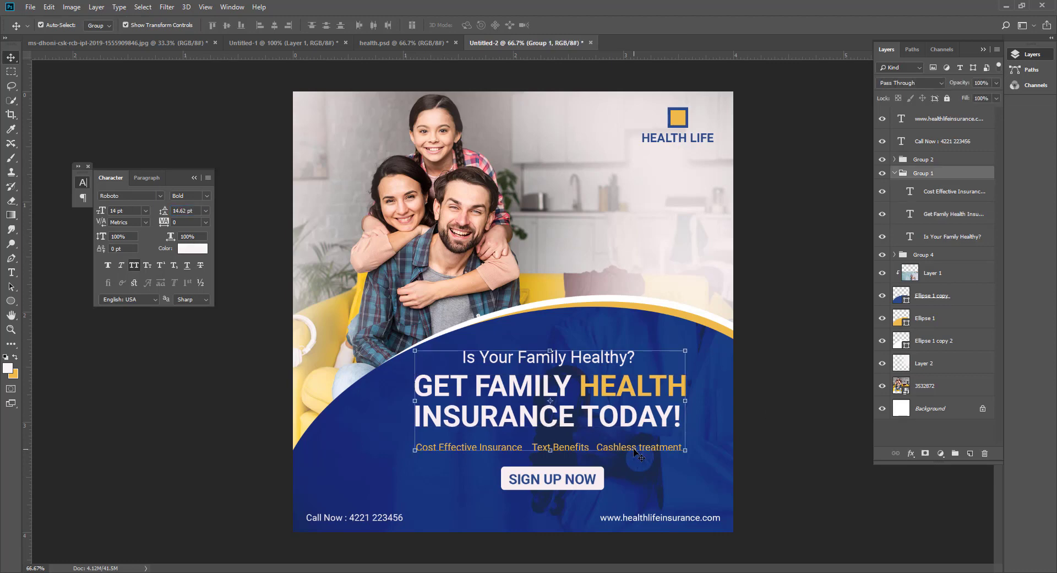
{"action": "left_click", "coordinate": [943, 240]}
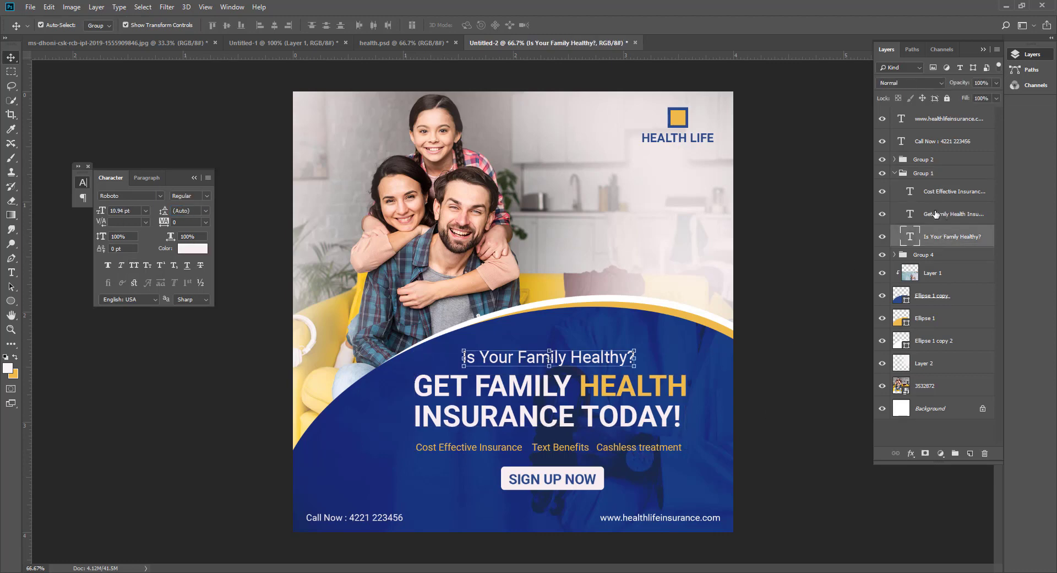
{"action": "left_click", "coordinate": [935, 192]}
{"action": "key", "text": "shift+Up"}
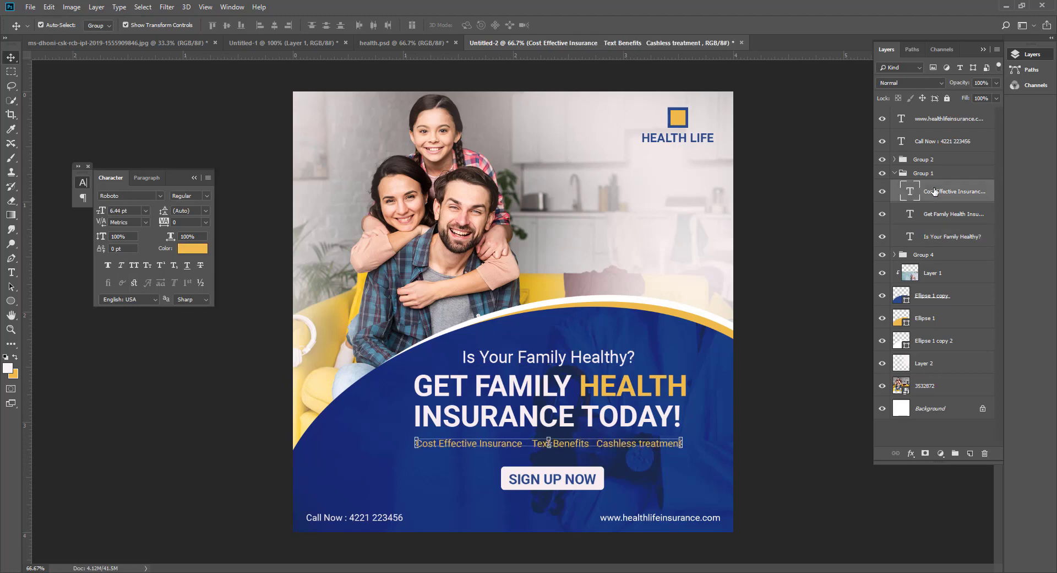
{"action": "key", "text": "shift+Up"}
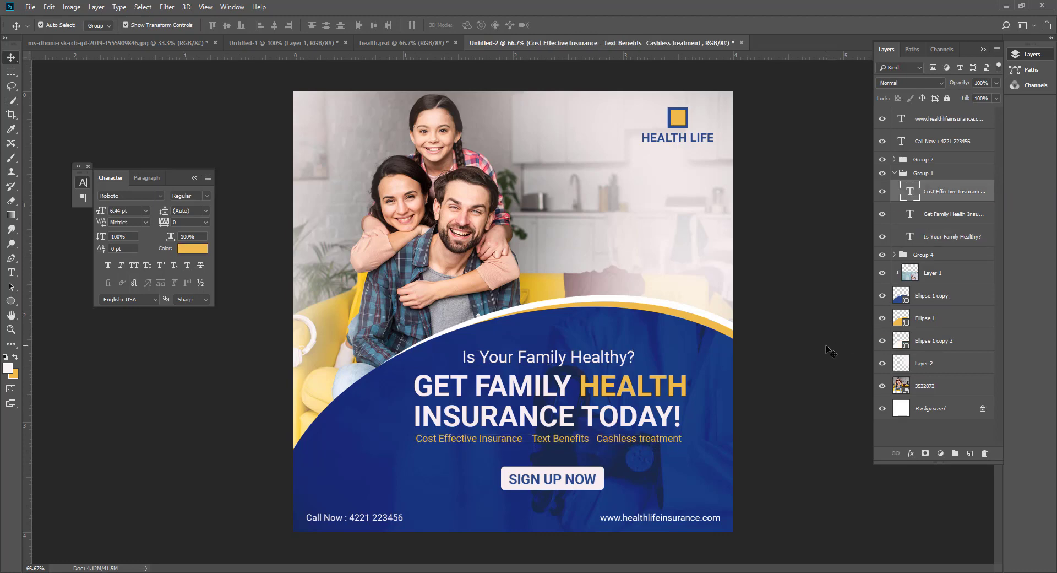
- Nudge the SIGN UP NOW button group up two arrow-key steps
{"action": "left_click", "coordinate": [603, 359]}
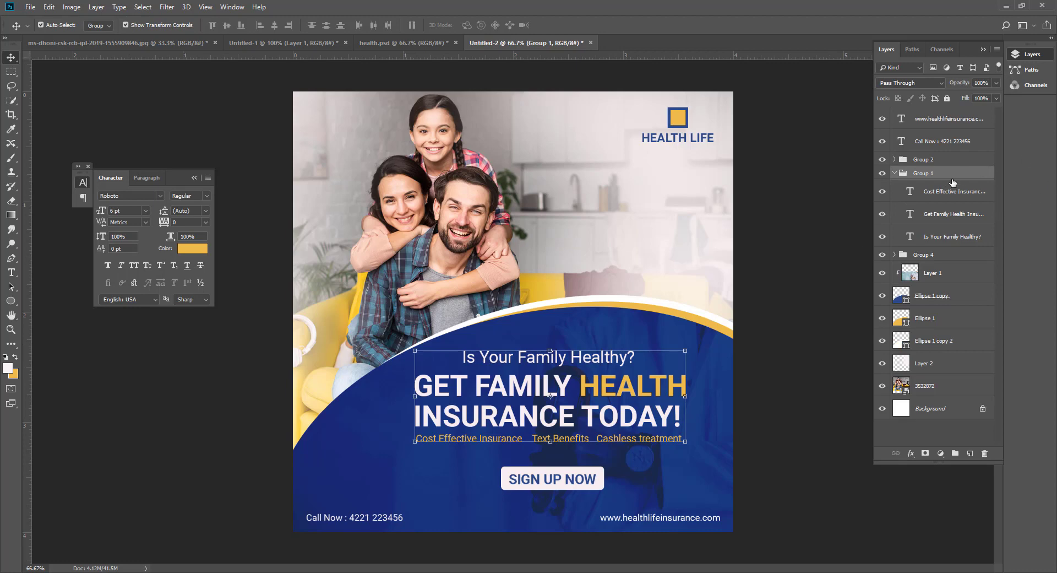
{"action": "left_click", "coordinate": [947, 223]}
{"action": "left_click", "coordinate": [947, 245]}
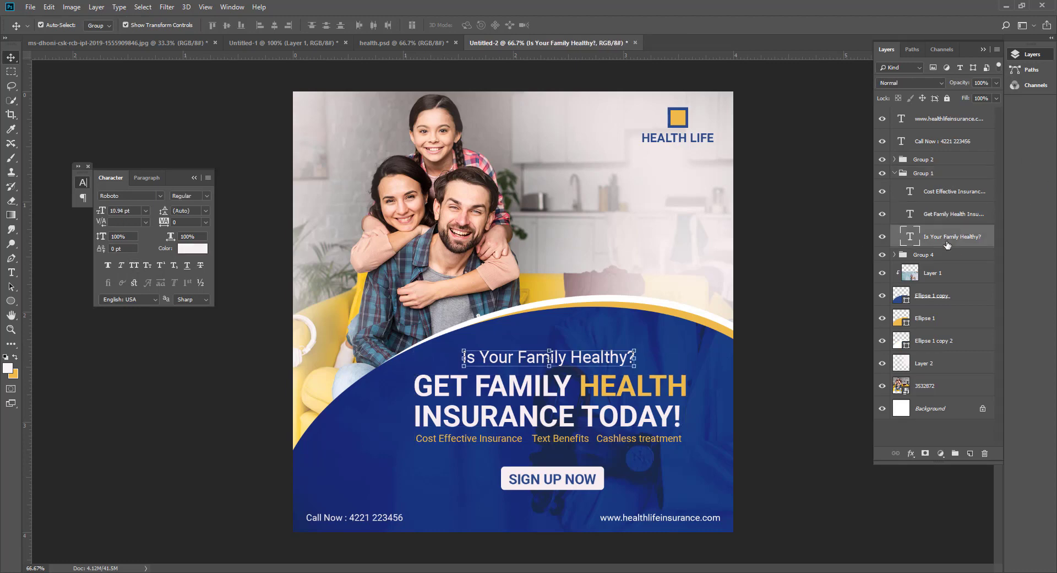
{"action": "left_click", "coordinate": [791, 366]}
{"action": "left_click", "coordinate": [791, 366]}
{"action": "left_click", "coordinate": [584, 439]}
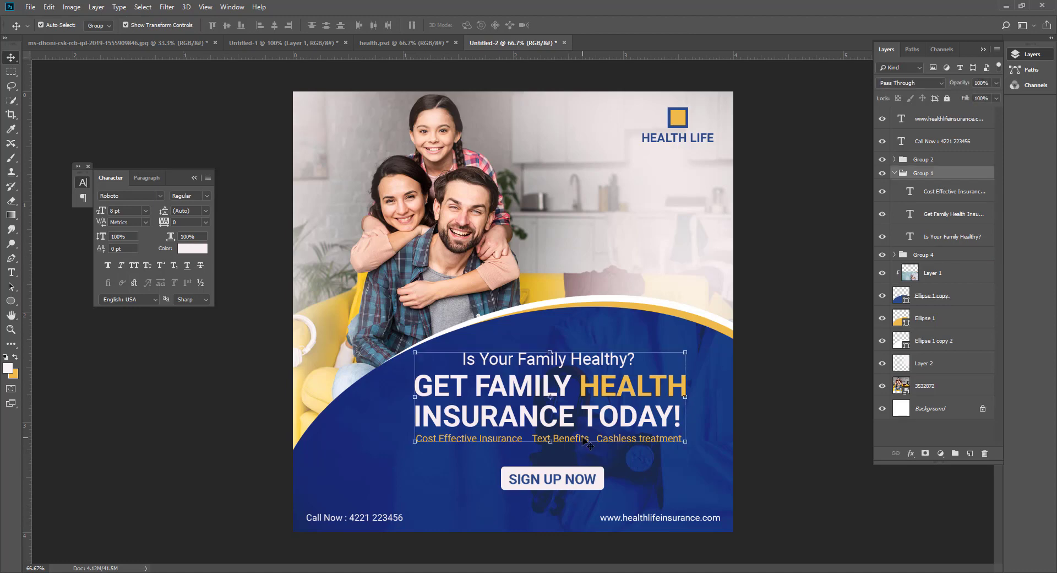
{"action": "left_click", "coordinate": [770, 429]}
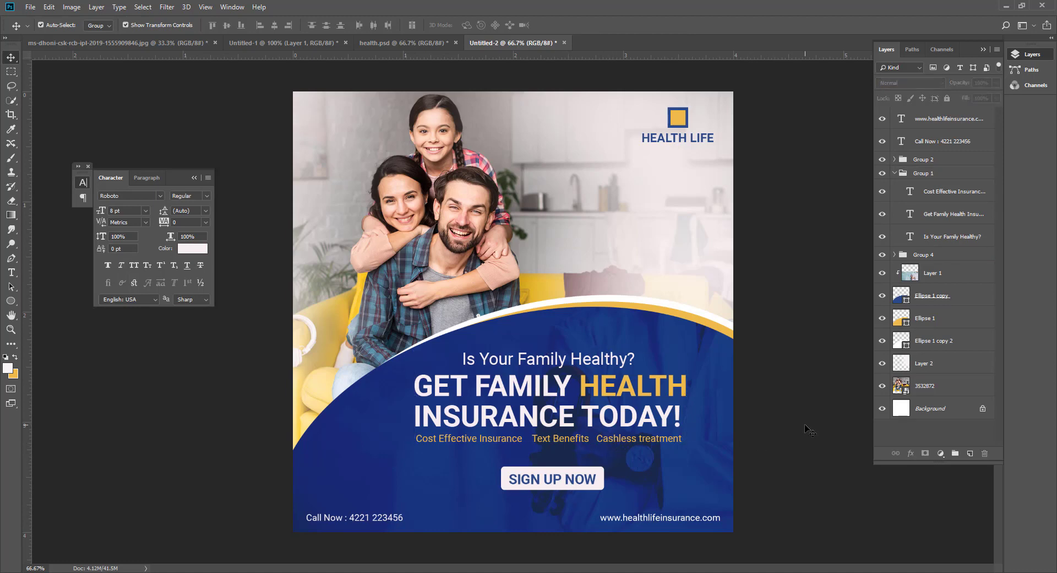
{"action": "left_click", "coordinate": [601, 477]}
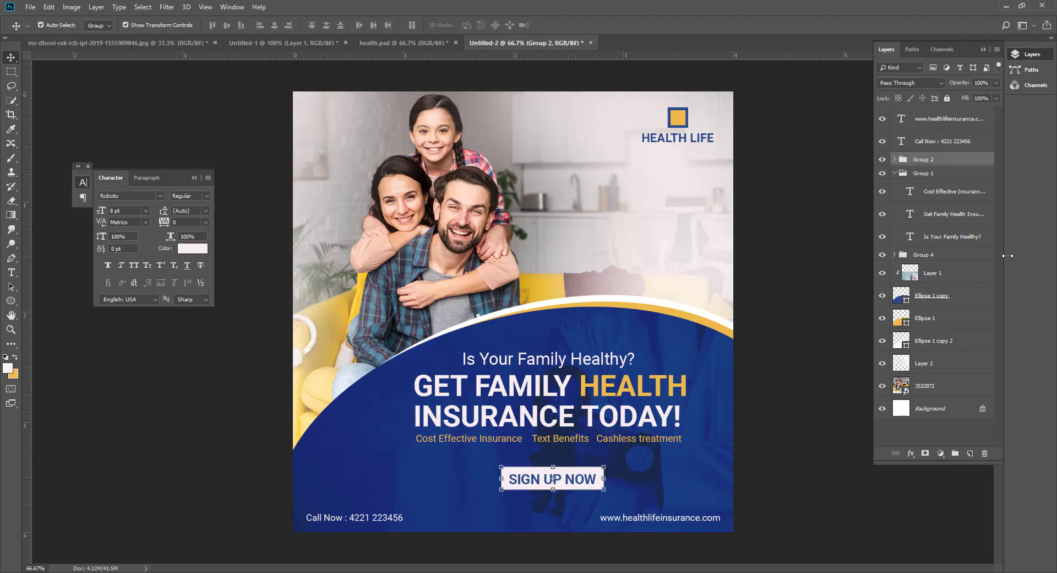
{"action": "key", "text": "Up"}
{"action": "key", "text": "Up"}
{"action": "key", "text": "Up"}
{"action": "key", "text": "Up"}
{"action": "key", "text": "Up"}
{"action": "key", "text": "Up"}
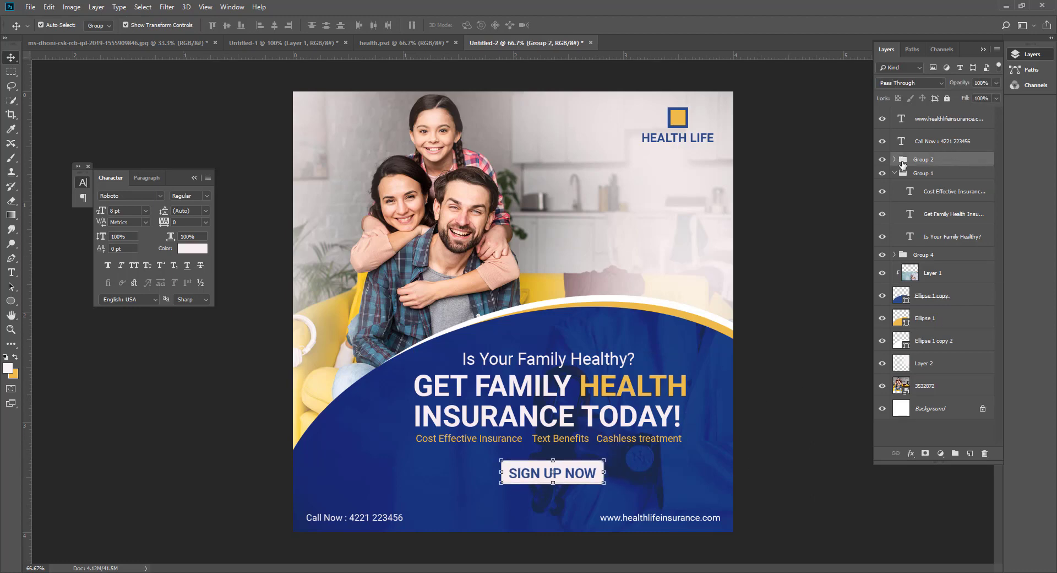
{"action": "key", "text": "Up"}
{"action": "key", "text": "Up"}
{"action": "key", "text": "Up"}
- Nudge the Cost Effective Insurance benefits line down one arrow-key step
{"action": "left_click", "coordinate": [814, 409]}
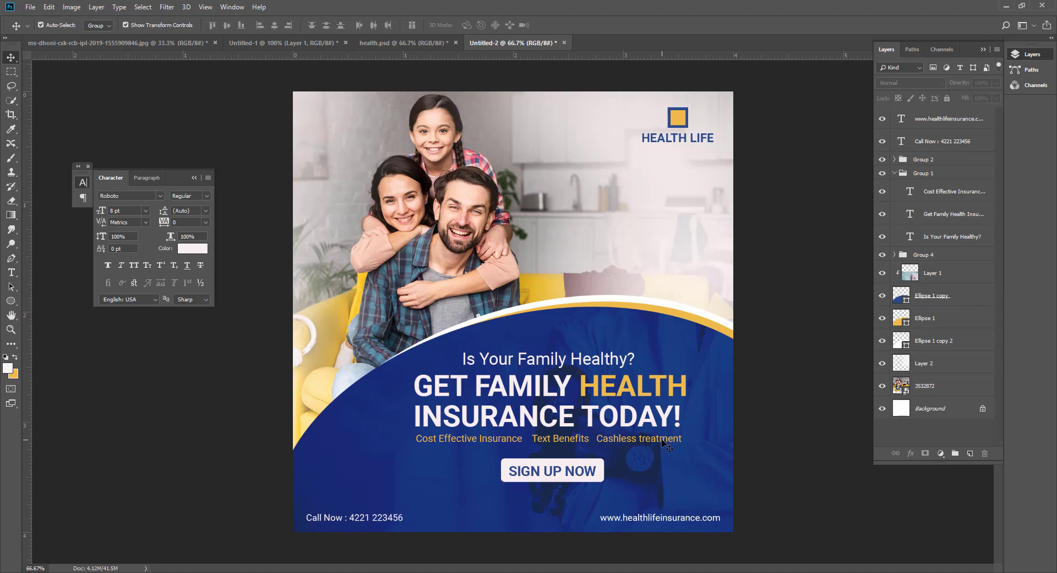
{"action": "left_click", "coordinate": [668, 440]}
{"action": "left_click", "coordinate": [763, 432]}
{"action": "left_click", "coordinate": [952, 192]}
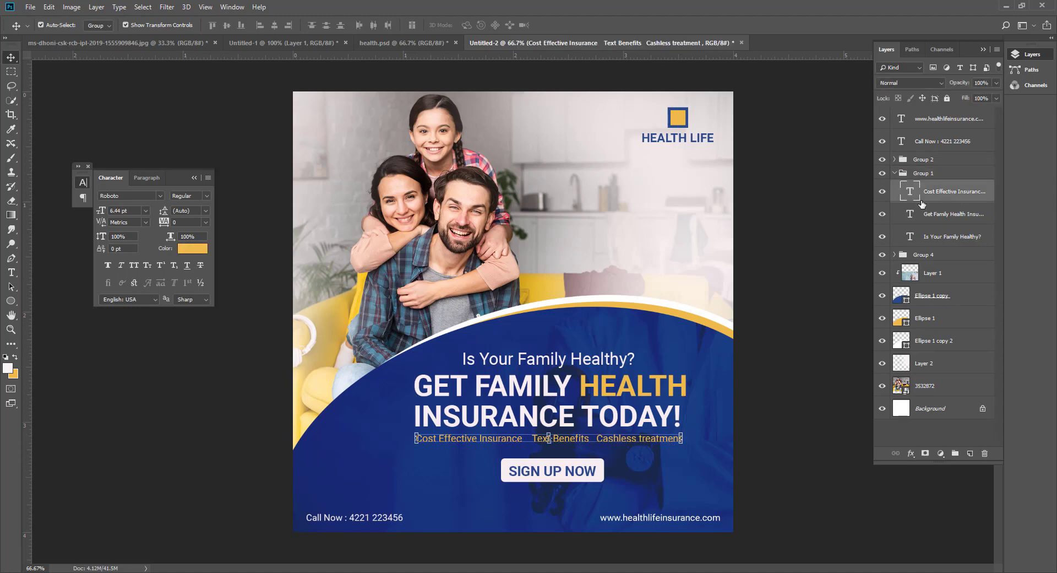
{"action": "key", "text": "Down"}
{"action": "key", "text": "Down"}
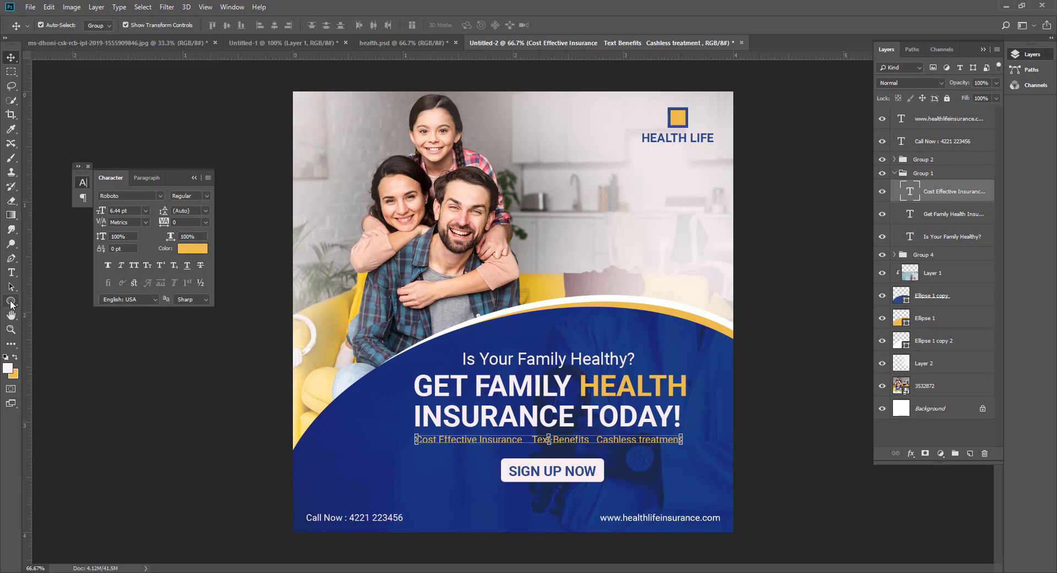
{"action": "left_click", "coordinate": [10, 301]}
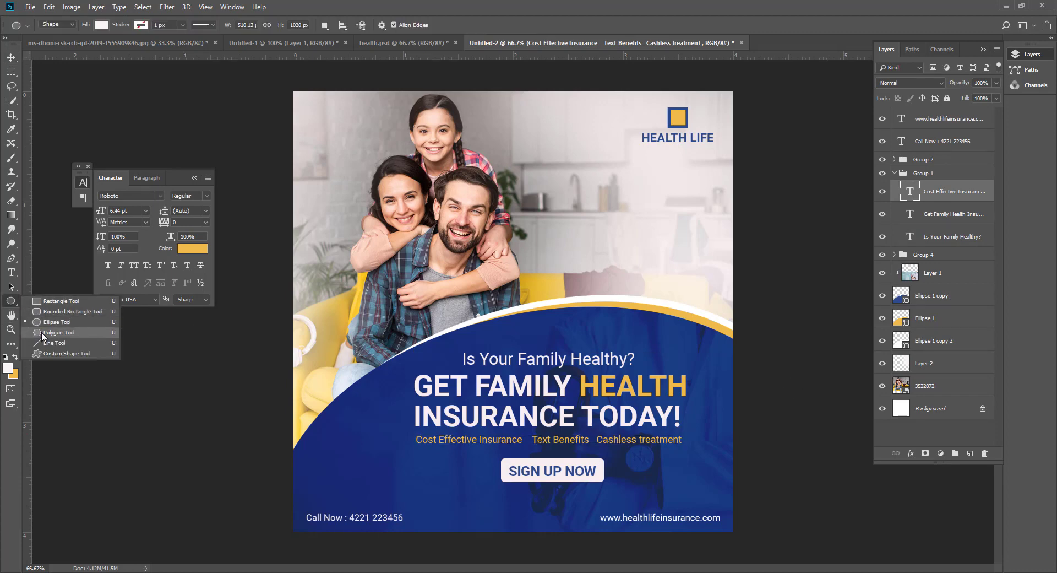
- Draw a thin 3 px white rectangle line under the headline
{"action": "left_click", "coordinate": [77, 301]}
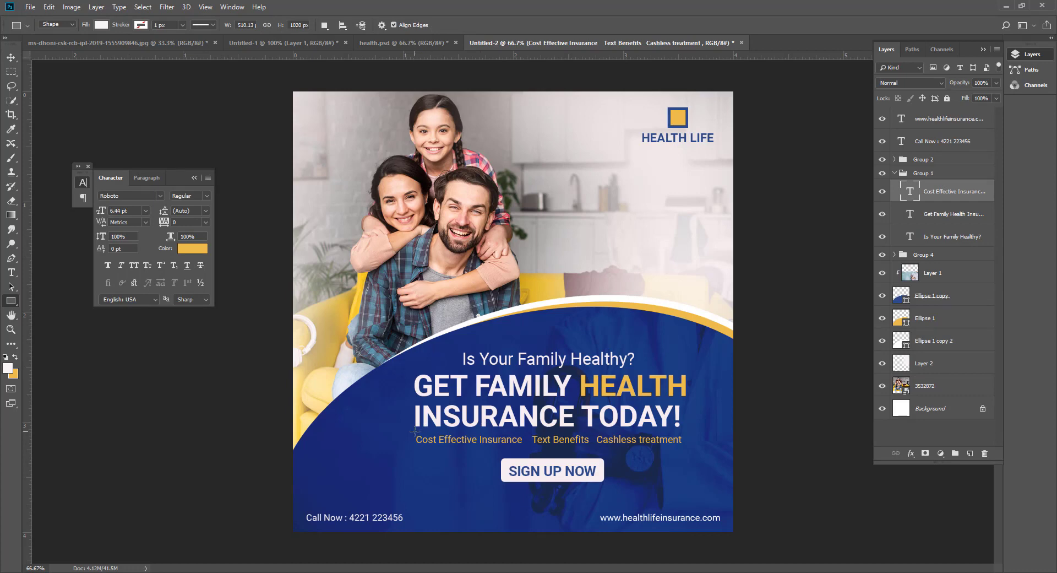
{"action": "left_click_drag", "start_coordinate": [414, 432], "coordinate": [685, 431]}
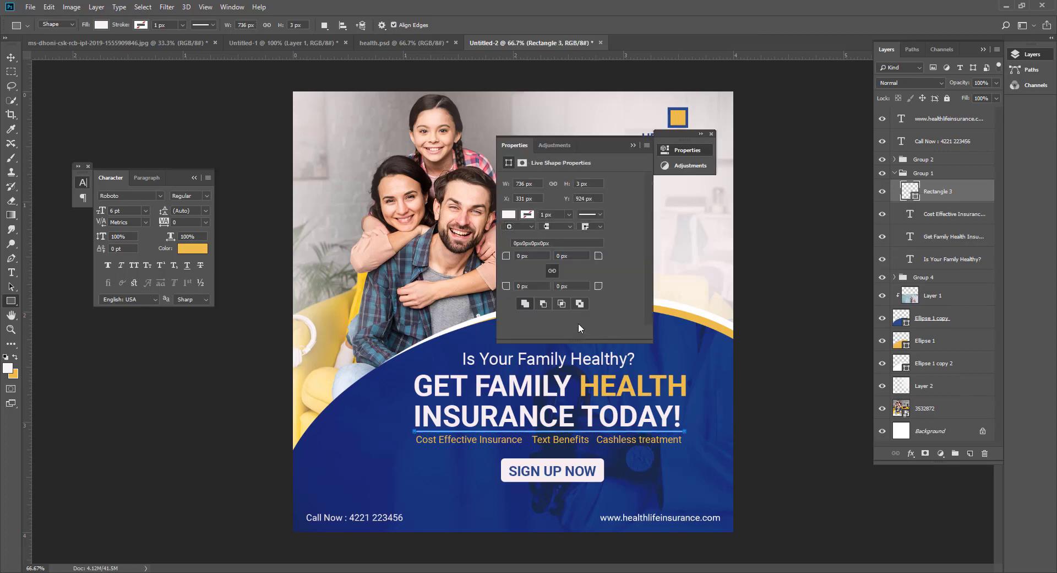
{"action": "left_click", "coordinate": [11, 57]}
{"action": "left_click", "coordinate": [728, 432]}
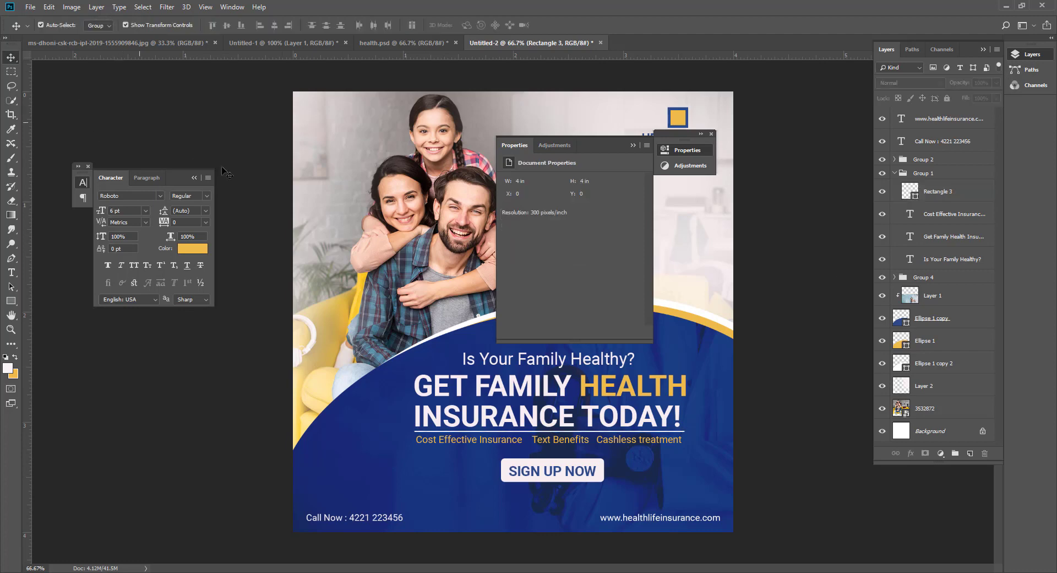
- Ungroup the headline group (Group 1)
{"action": "left_click", "coordinate": [665, 435]}
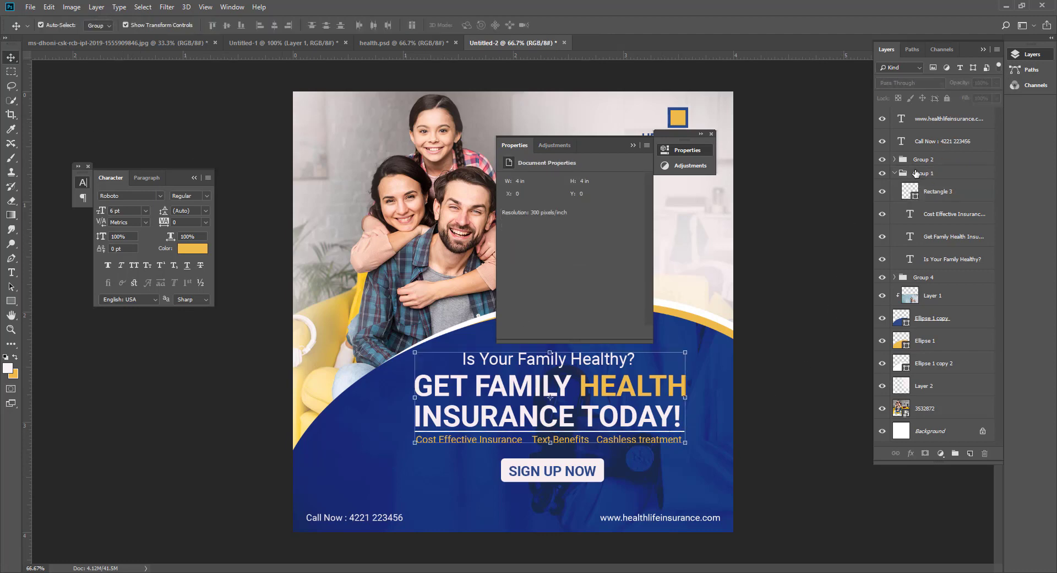
{"action": "right_click", "coordinate": [916, 172]}
{"action": "left_click", "coordinate": [950, 229]}
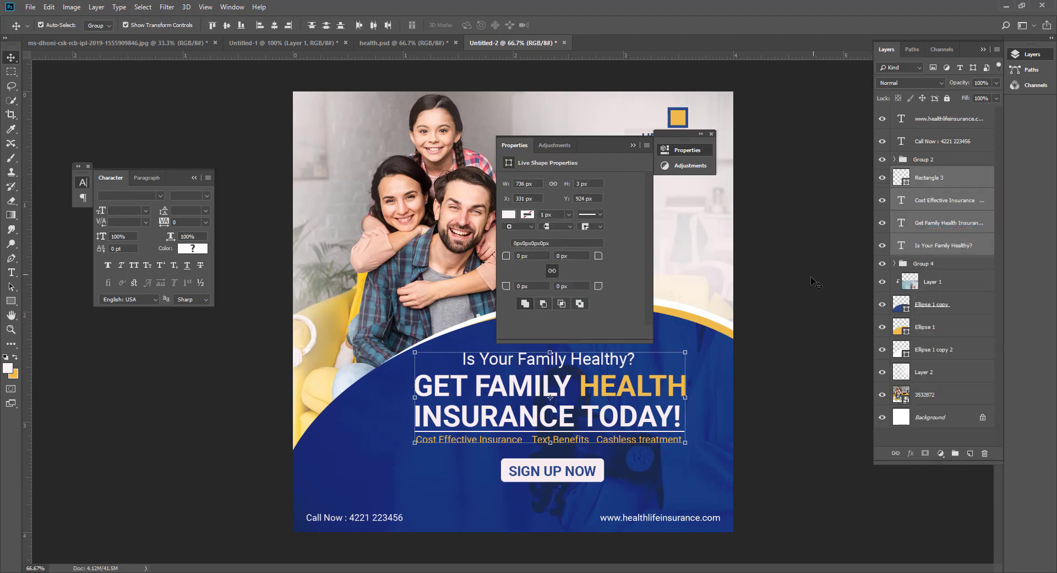
{"action": "left_click", "coordinate": [628, 434]}
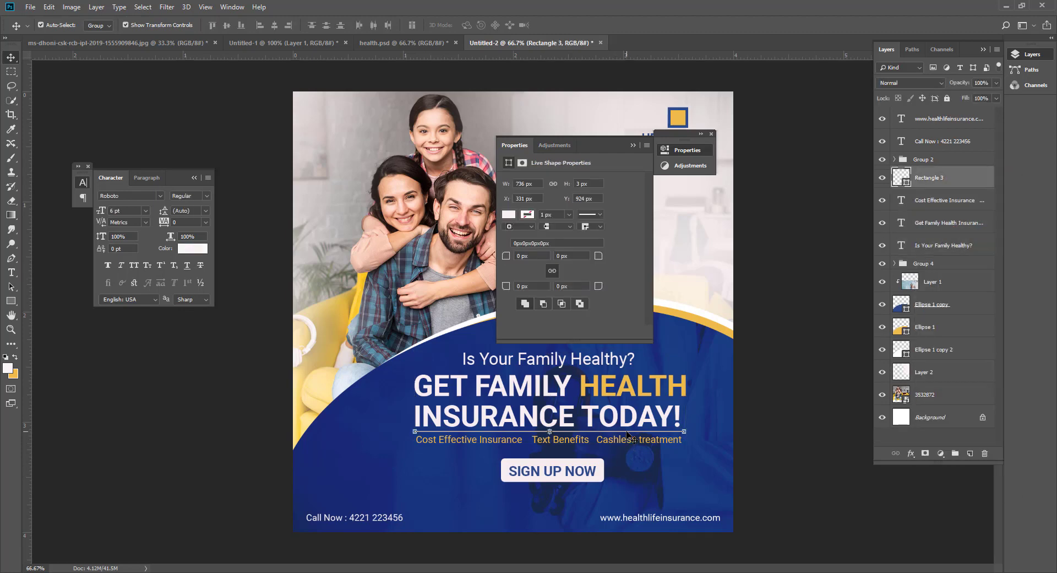
{"action": "left_click", "coordinate": [766, 444]}
- Nudge the benefits line down two steps and the underline down one, then collapse Properties
{"action": "left_click", "coordinate": [639, 446]}
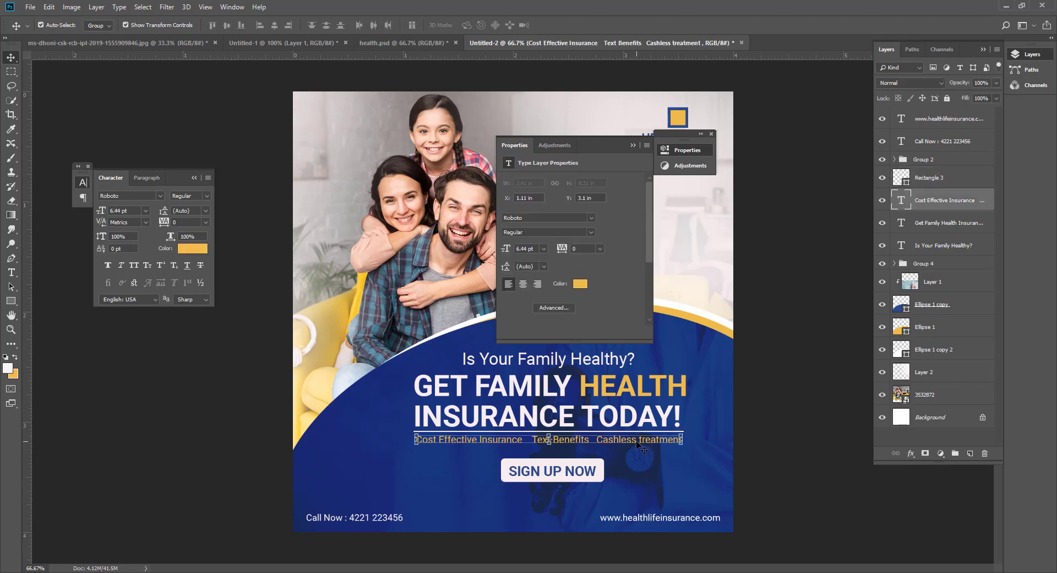
{"action": "key", "text": "Down"}
{"action": "key", "text": "Down"}
{"action": "key", "text": "Down"}
{"action": "key", "text": "Down"}
{"action": "key", "text": "Down"}
{"action": "key", "text": "Down"}
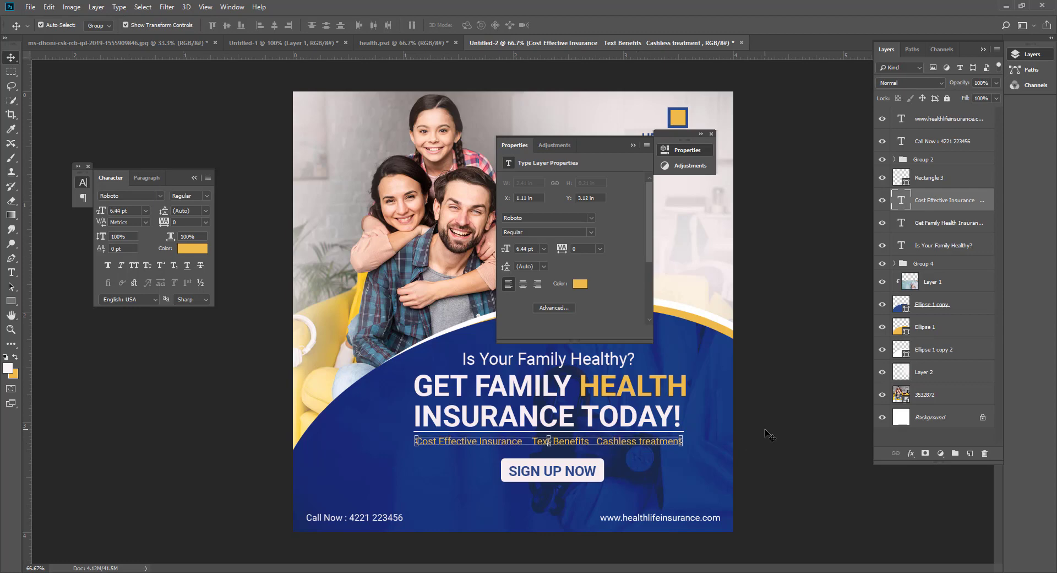
{"action": "key", "text": "Down"}
{"action": "key", "text": "Down"}
{"action": "left_click", "coordinate": [766, 435]}
{"action": "left_click", "coordinate": [664, 432]}
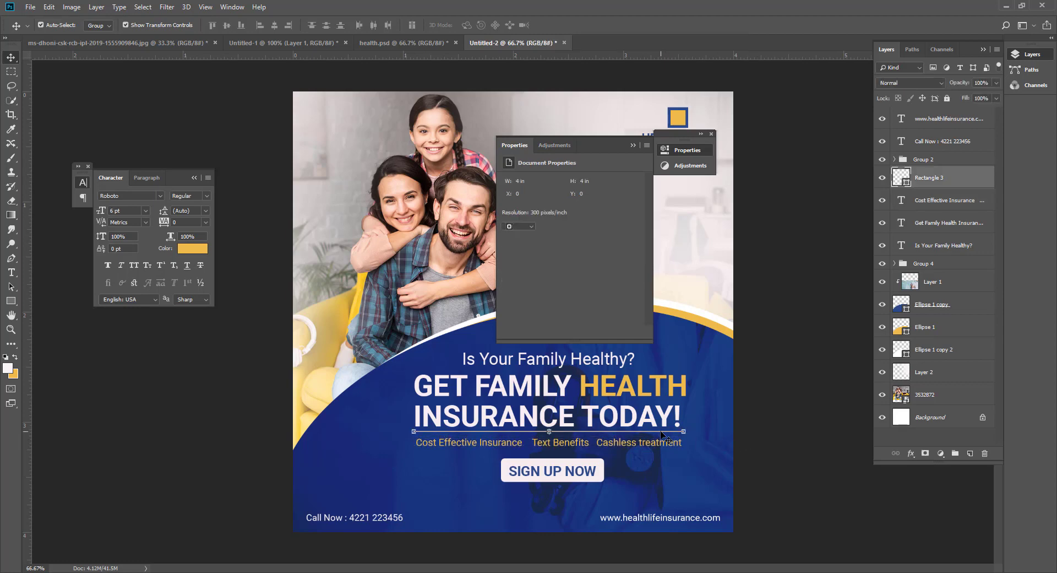
{"action": "key", "text": "Down"}
{"action": "key", "text": "Down"}
{"action": "key", "text": "Down"}
{"action": "key", "text": "Down"}
{"action": "key", "text": "Down"}
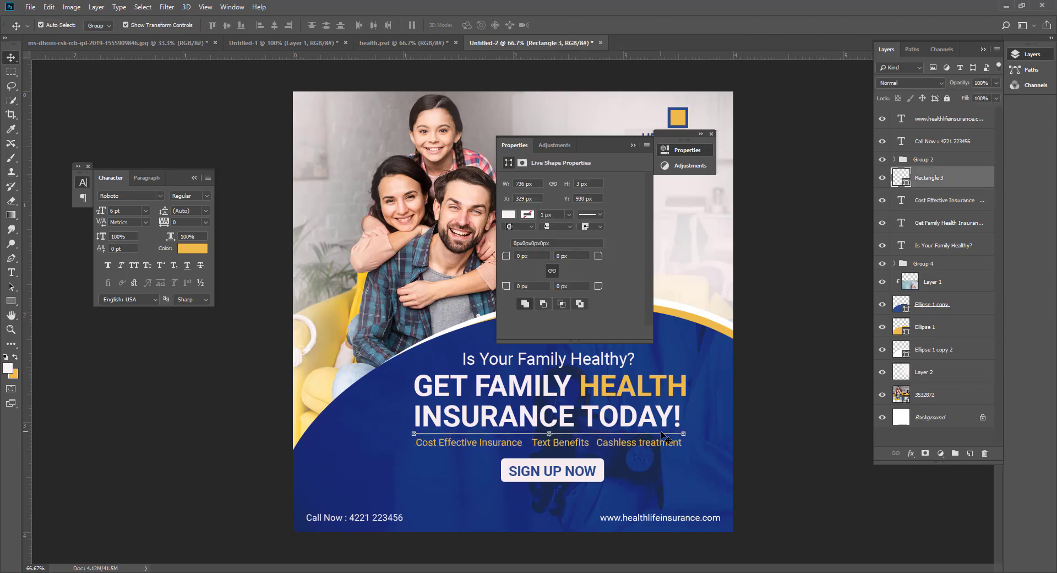
{"action": "left_click", "coordinate": [761, 436]}
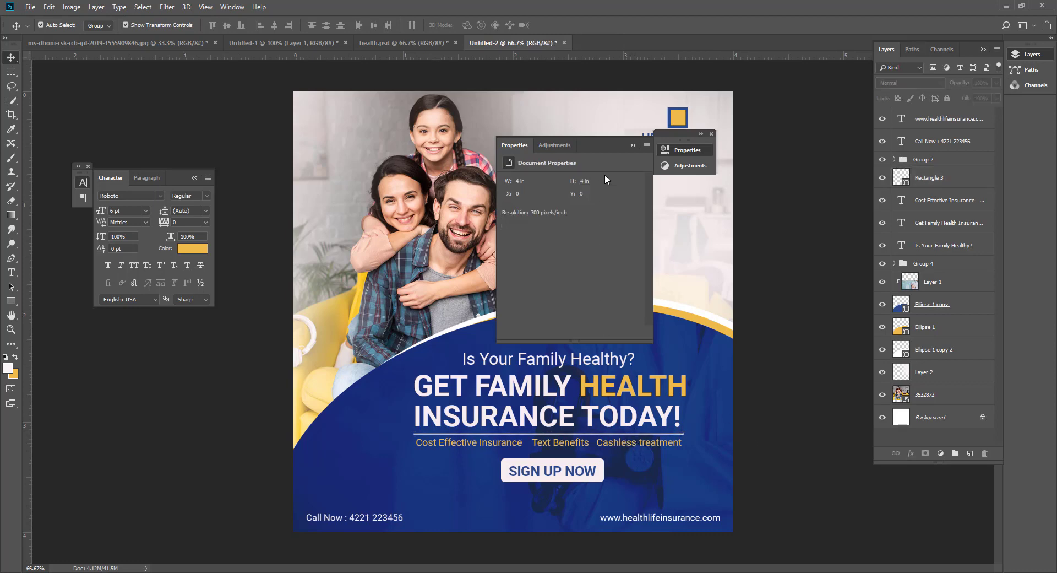
{"action": "left_click", "coordinate": [634, 146]}
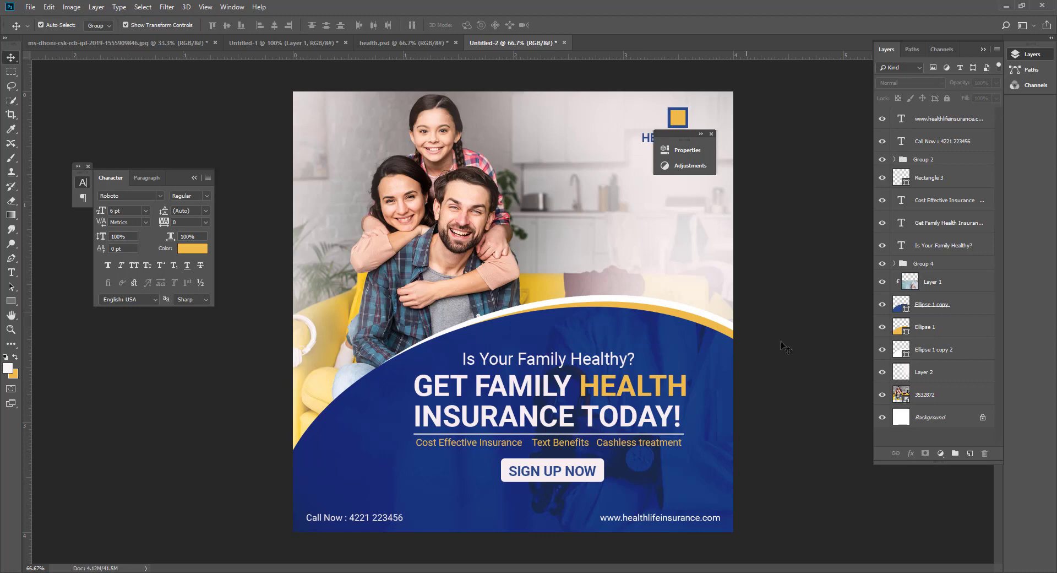
- Center the Is Your Family Healthy? subtitle horizontally with the main headline
{"action": "left_click", "coordinate": [599, 364]}
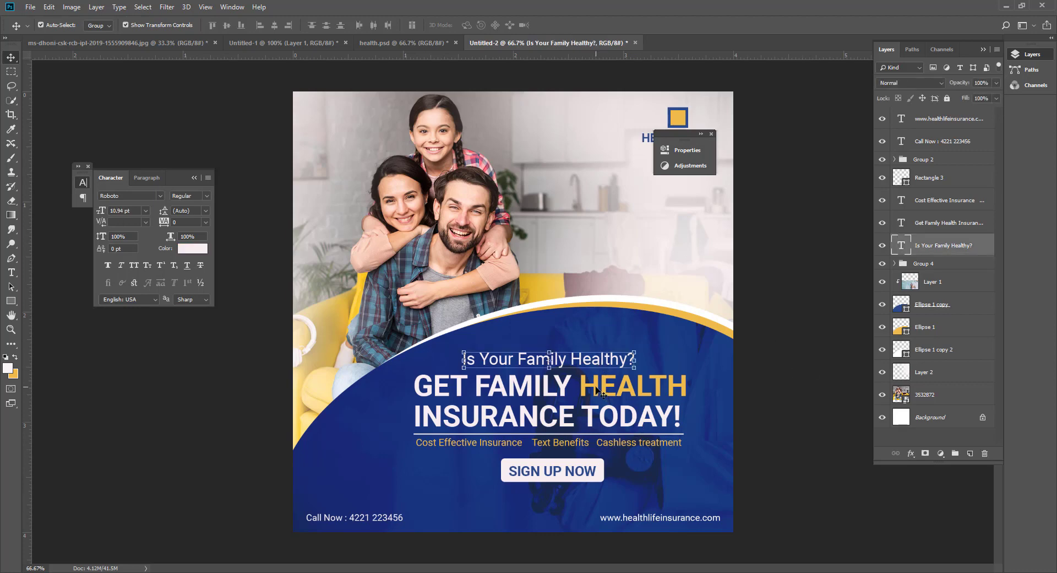
{"action": "left_click", "coordinate": [597, 389], "text": "shift"}
{"action": "left_click", "coordinate": [279, 27]}
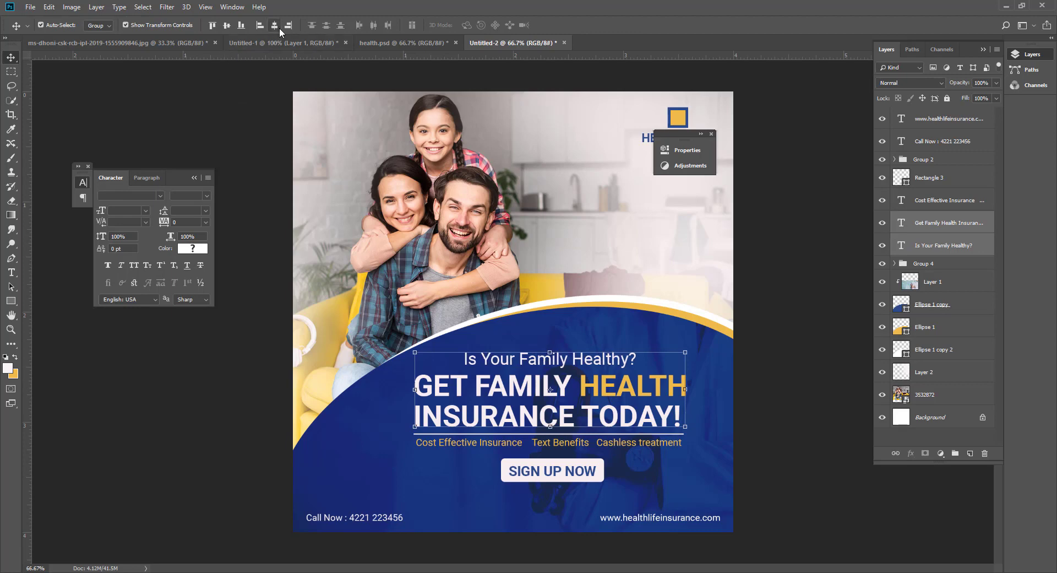
{"action": "left_click", "coordinate": [759, 388]}
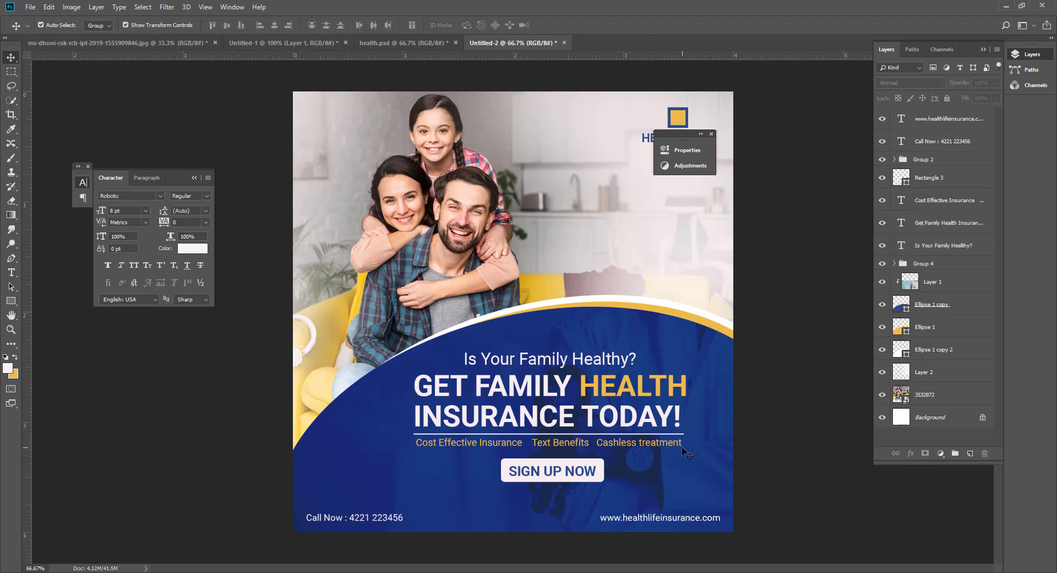
- Test-nudge the yellow-edged curved band up and back, then select and release the contact texts
{"action": "left_click", "coordinate": [642, 310]}
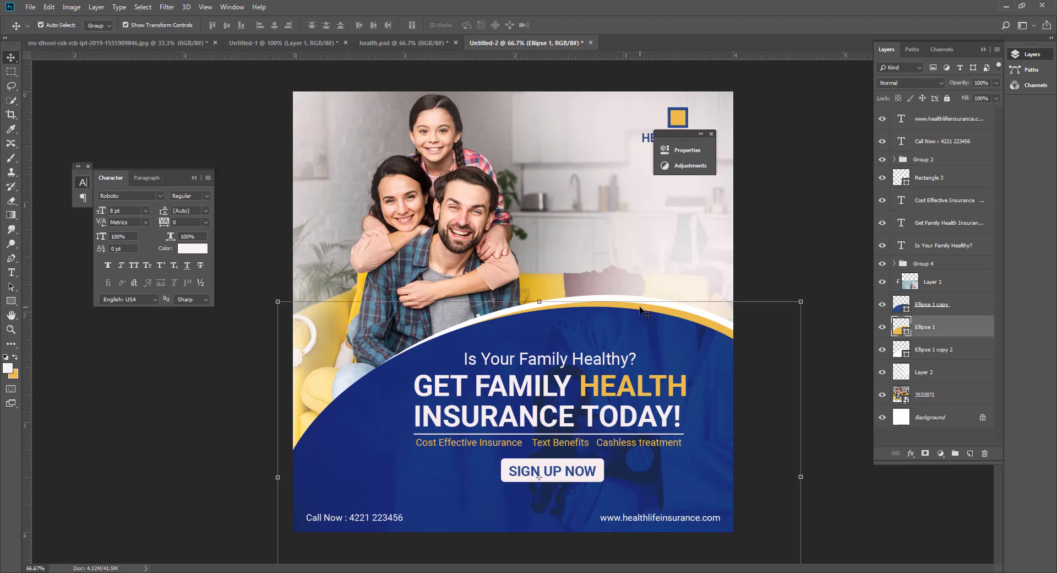
{"action": "key", "text": "Up"}
{"action": "key", "text": "Up"}
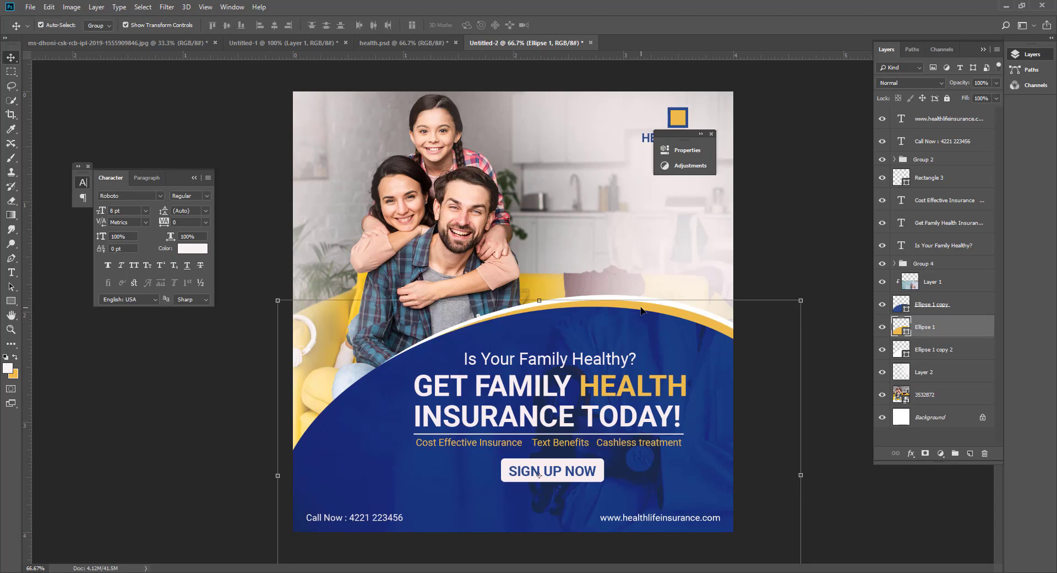
{"action": "key", "text": "Down"}
{"action": "key", "text": "Down"}
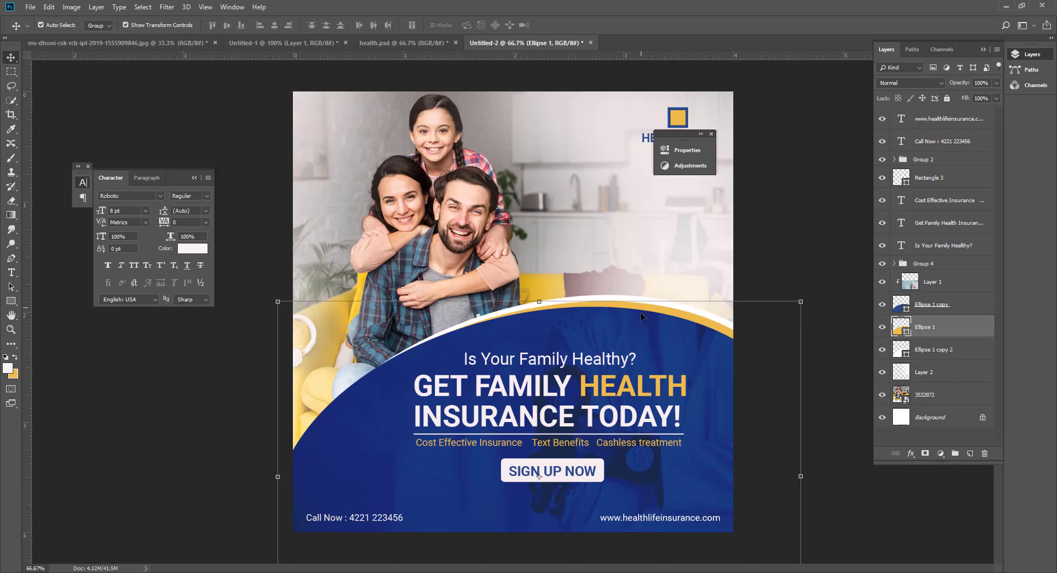
{"action": "left_click", "coordinate": [823, 492]}
{"action": "left_click", "coordinate": [691, 519]}
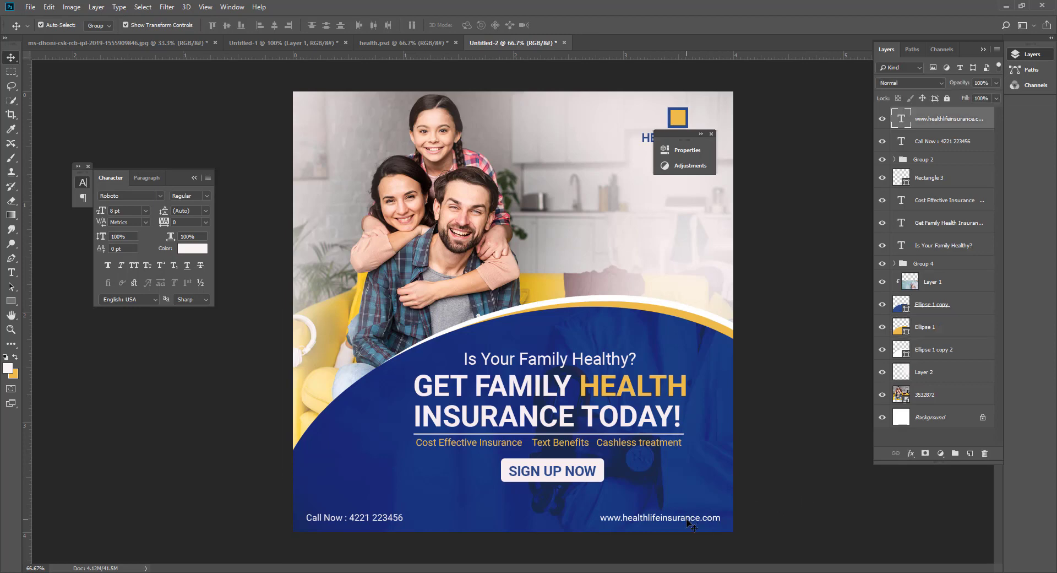
{"action": "left_click", "coordinate": [367, 520], "text": "shift"}
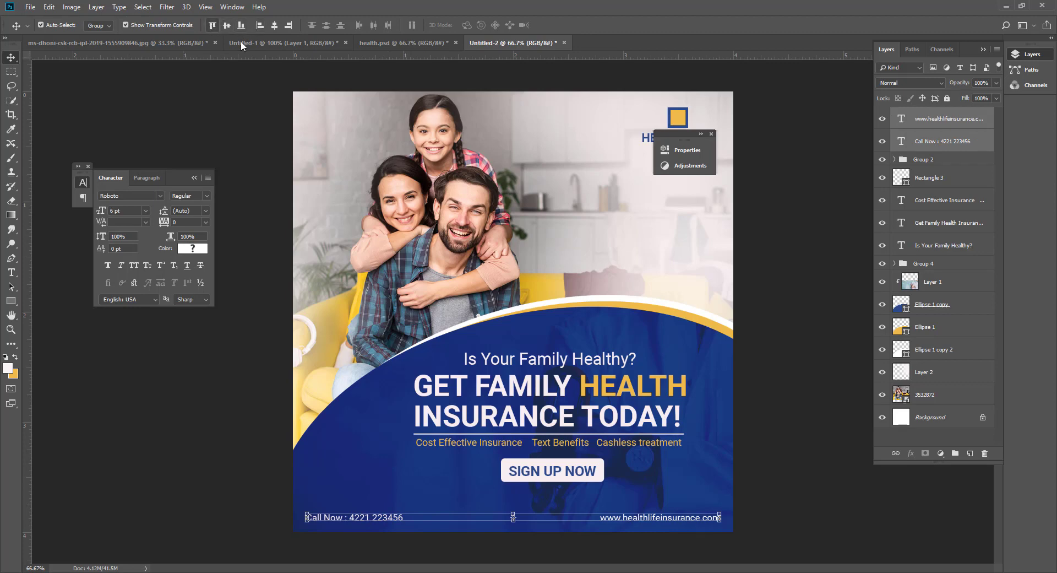
{"action": "left_click", "coordinate": [809, 401]}
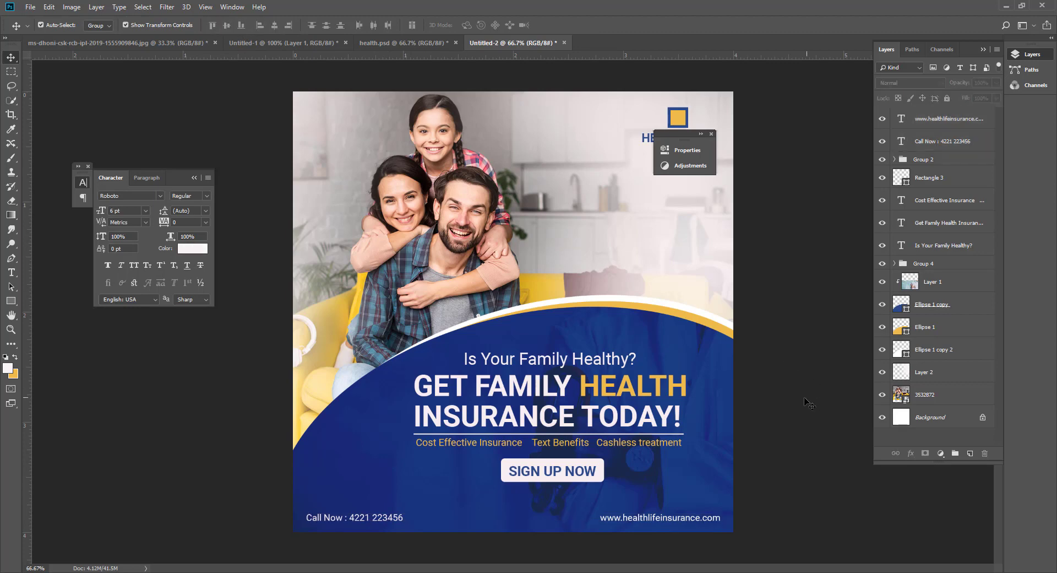
- Shift the headline, subtitle, feature line, underline and sign-up button down together; uncover the logo
{"action": "left_click", "coordinate": [613, 362]}
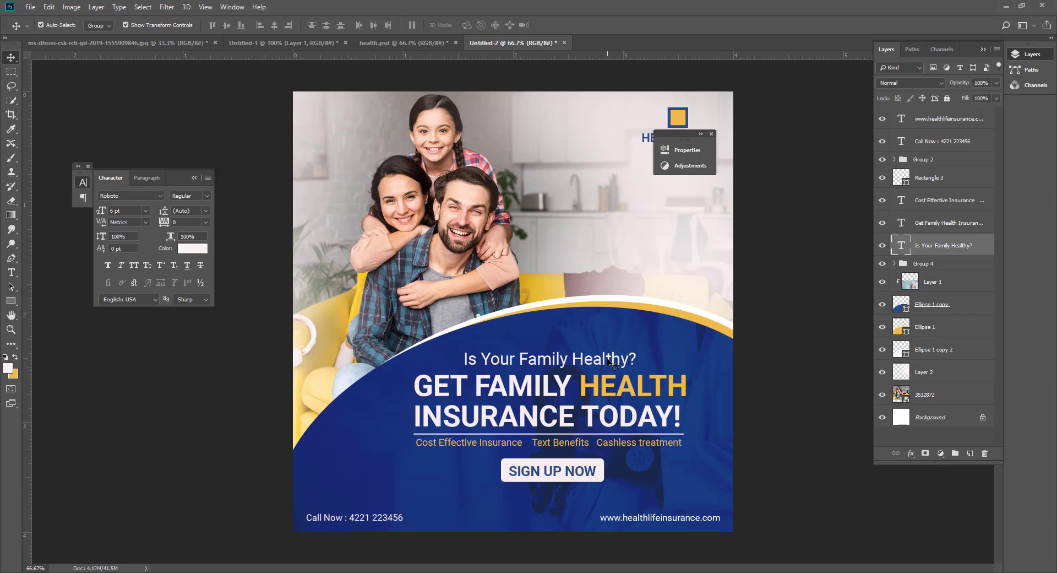
{"action": "left_click", "coordinate": [607, 389], "text": "shift"}
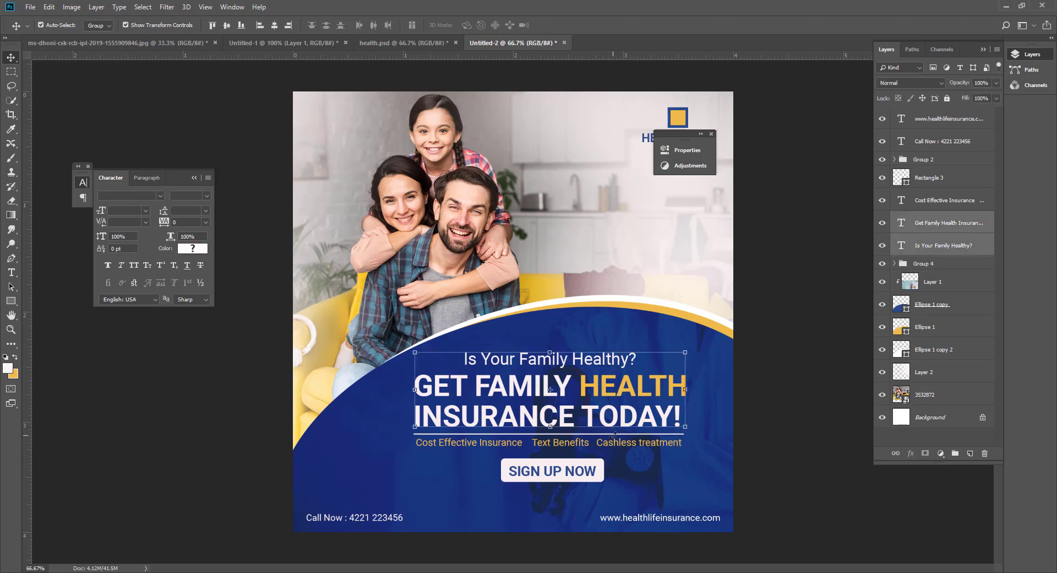
{"action": "left_click", "coordinate": [630, 447], "text": "shift"}
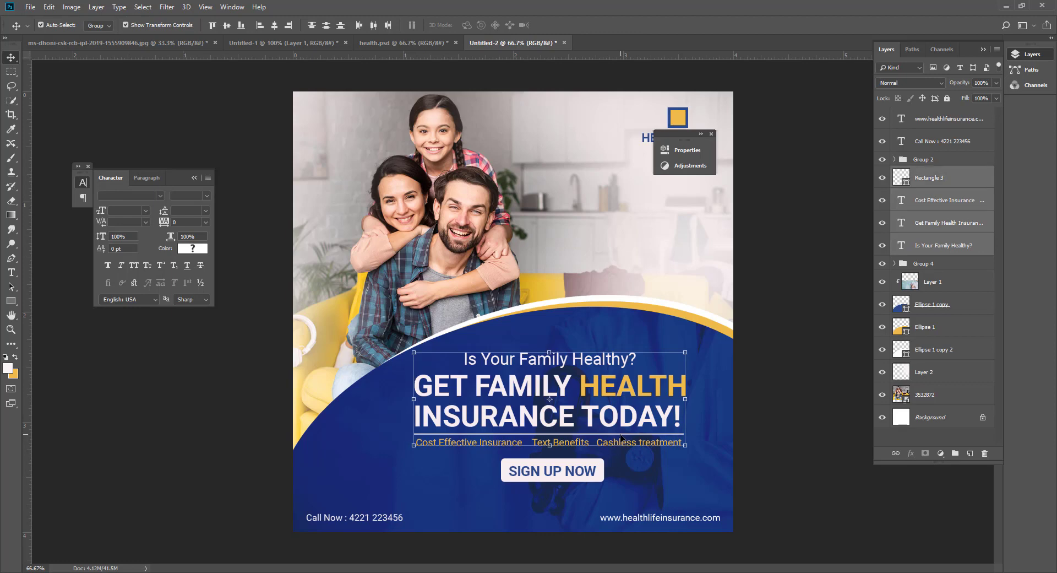
{"action": "left_click", "coordinate": [594, 472], "text": "shift"}
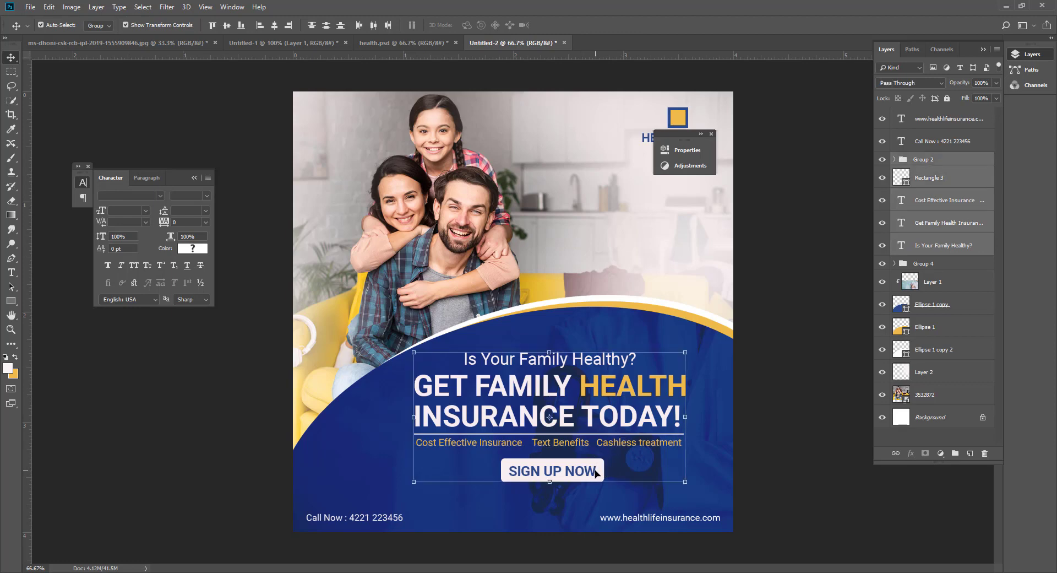
{"action": "key", "text": "shift+Down"}
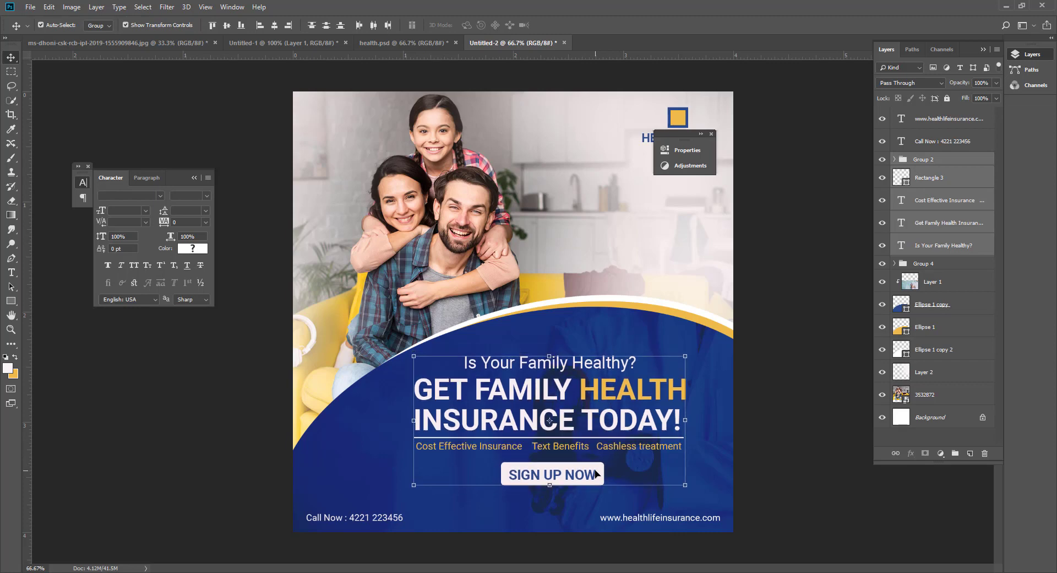
{"action": "left_click", "coordinate": [782, 334]}
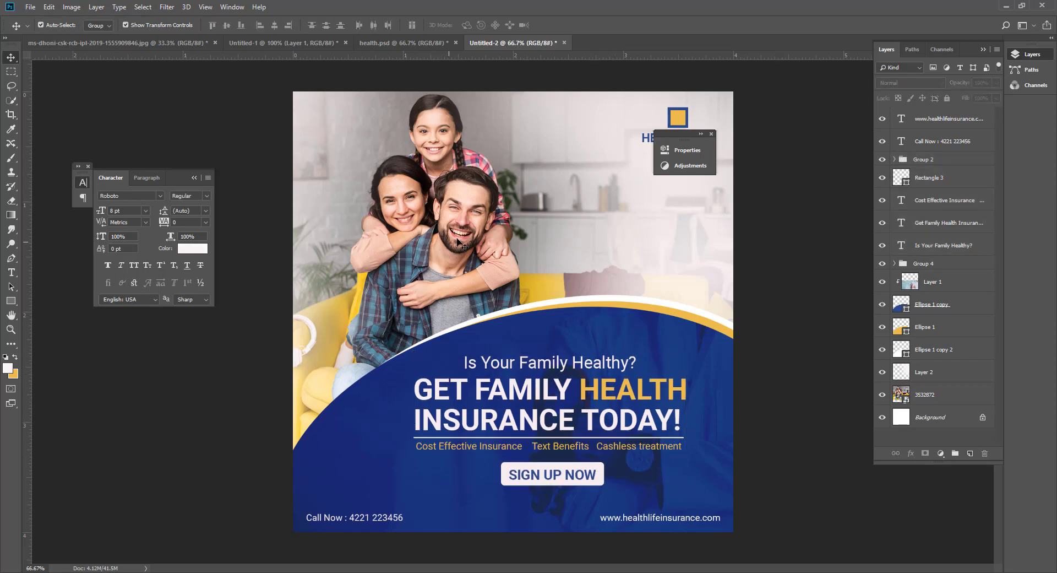
{"action": "left_click", "coordinate": [607, 252]}
{"action": "left_click", "coordinate": [812, 309]}
{"action": "left_click", "coordinate": [711, 134]}
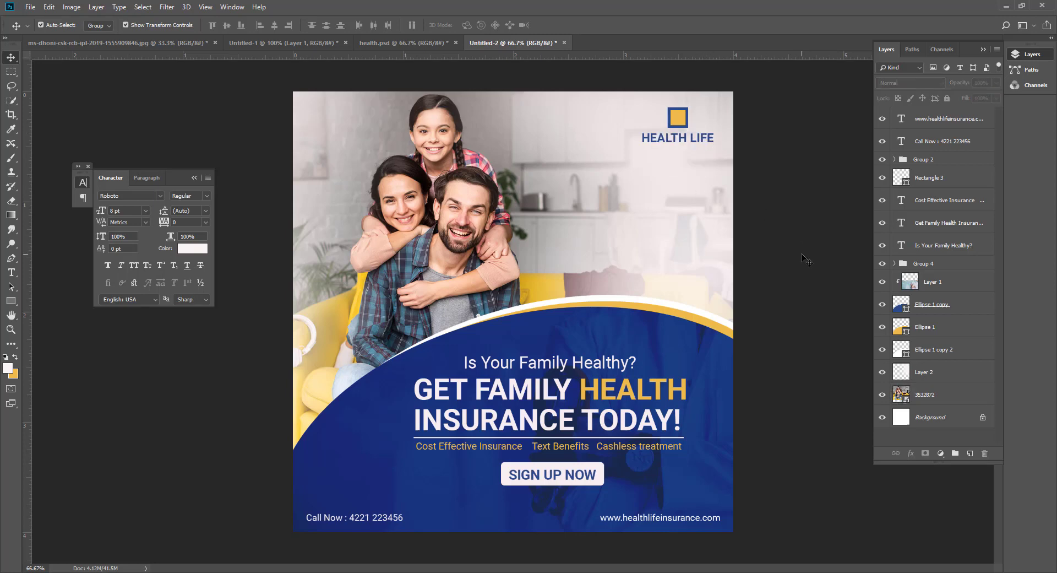
- Toggle all caps off and back on for the Health Life logo text, keeping it uppercase
{"action": "left_click", "coordinate": [673, 144]}
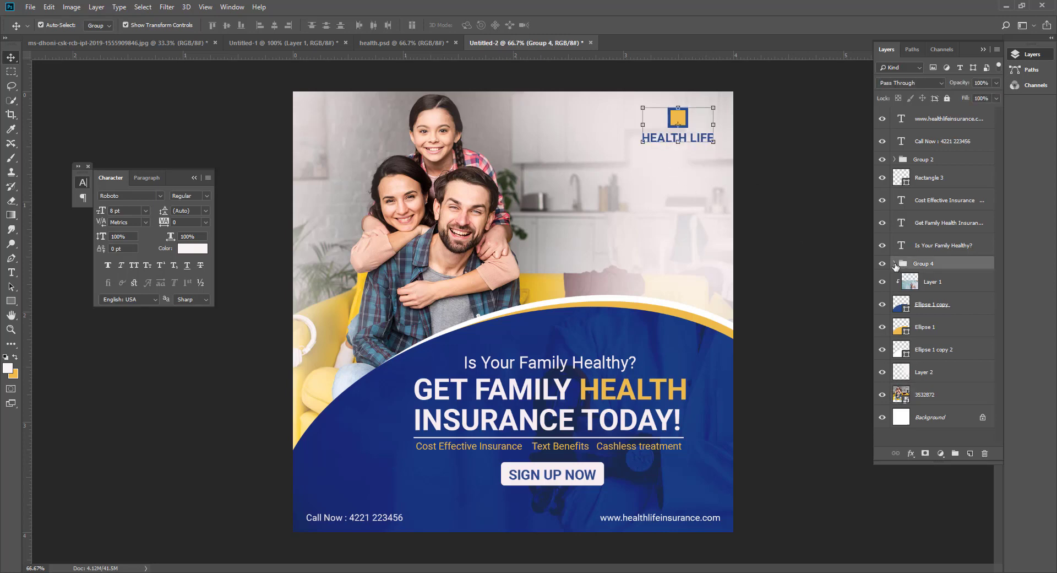
{"action": "left_click", "coordinate": [894, 263]}
{"action": "left_click", "coordinate": [936, 295]}
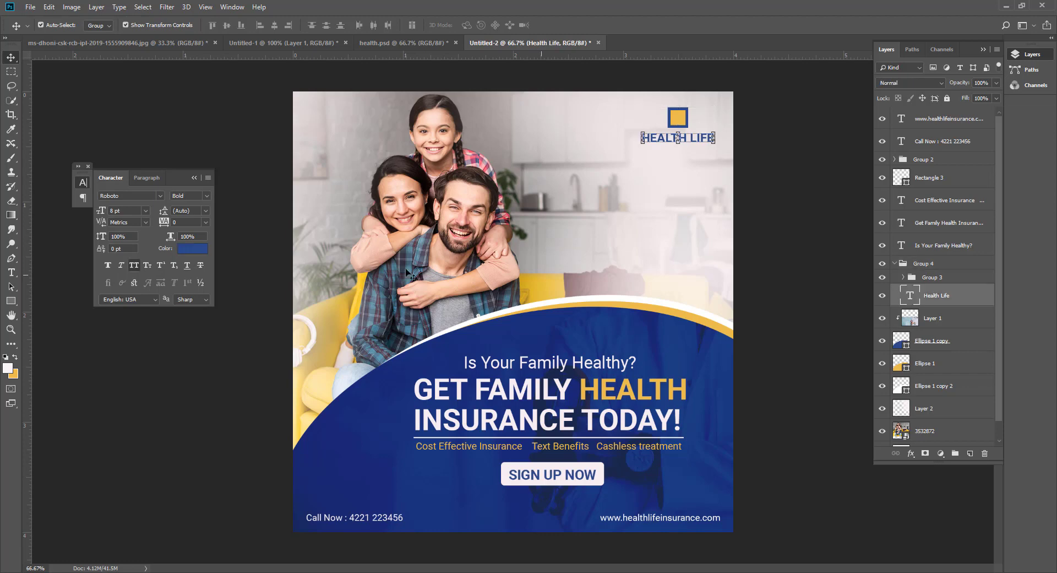
{"action": "left_click", "coordinate": [134, 264]}
{"action": "left_click", "coordinate": [134, 265]}
{"action": "left_click", "coordinate": [707, 150]}
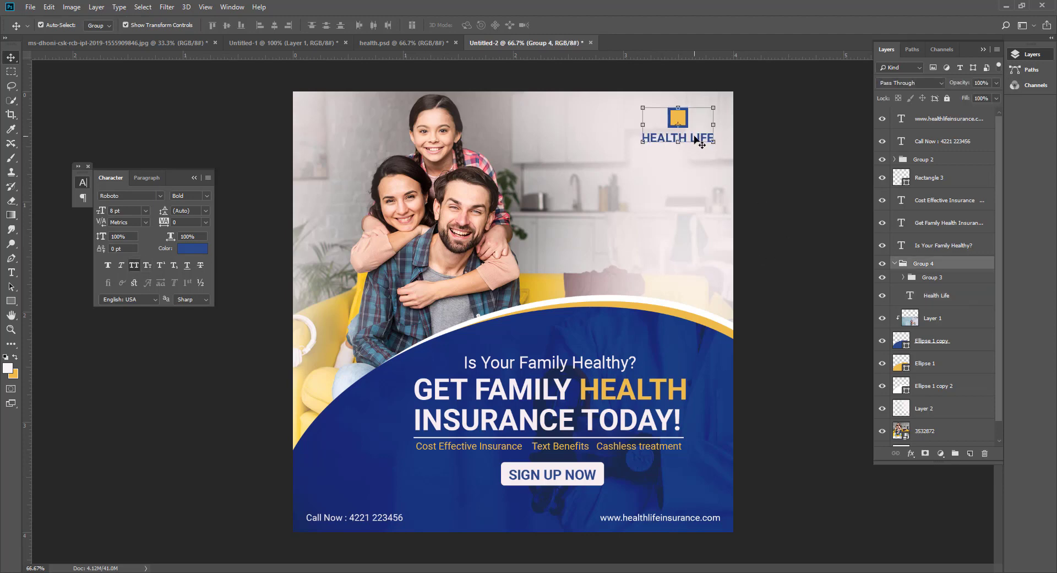
{"action": "left_click", "coordinate": [820, 232]}
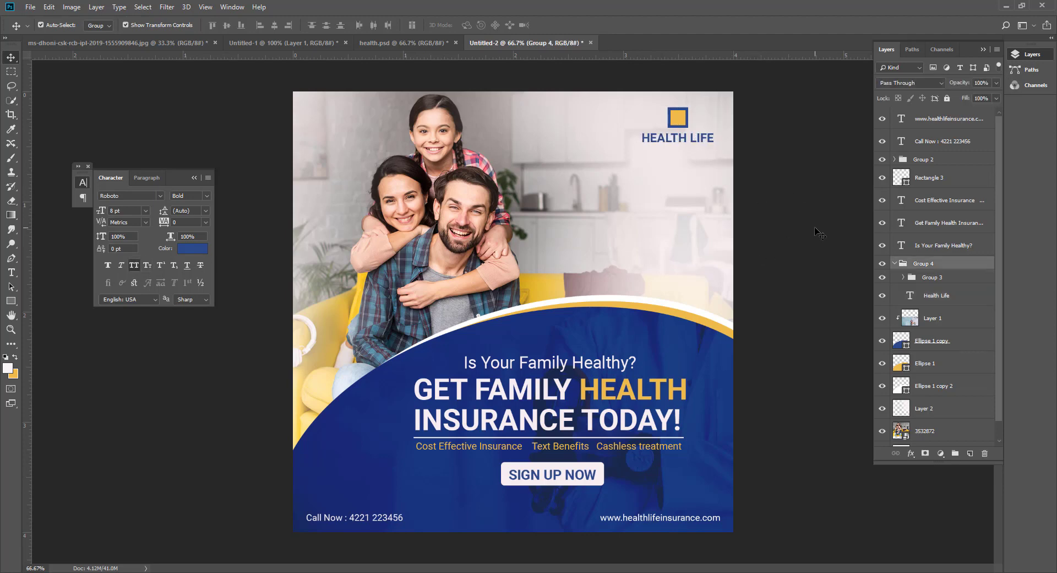
- Transform the line beneath the headline to about 233% height
{"action": "left_click", "coordinate": [667, 444]}
{"action": "left_click", "coordinate": [662, 441]}
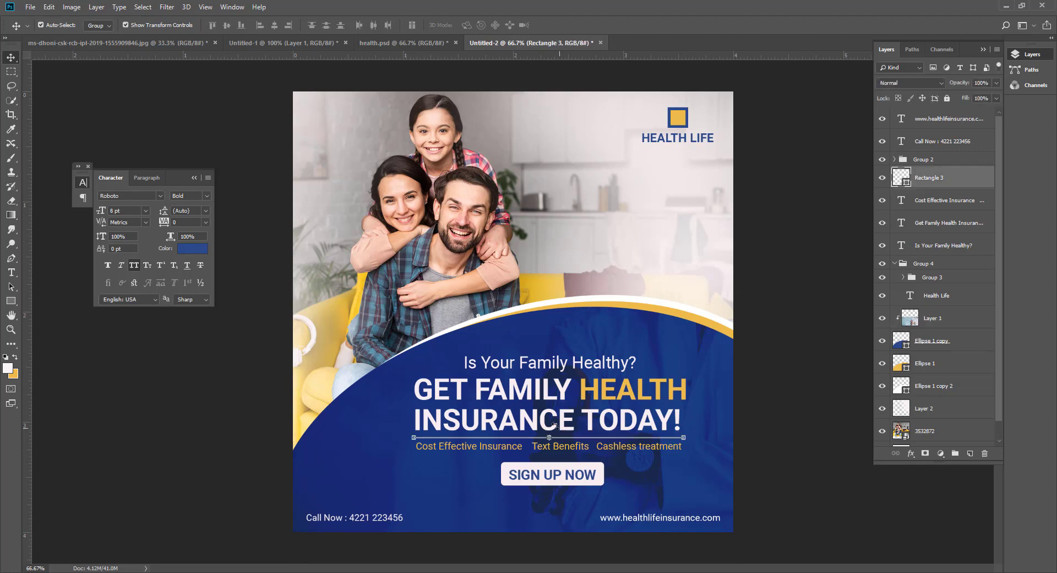
{"action": "key", "text": "ctrl+t"}
{"action": "left_click_drag", "start_coordinate": [551, 437], "coordinate": [549, 438]}
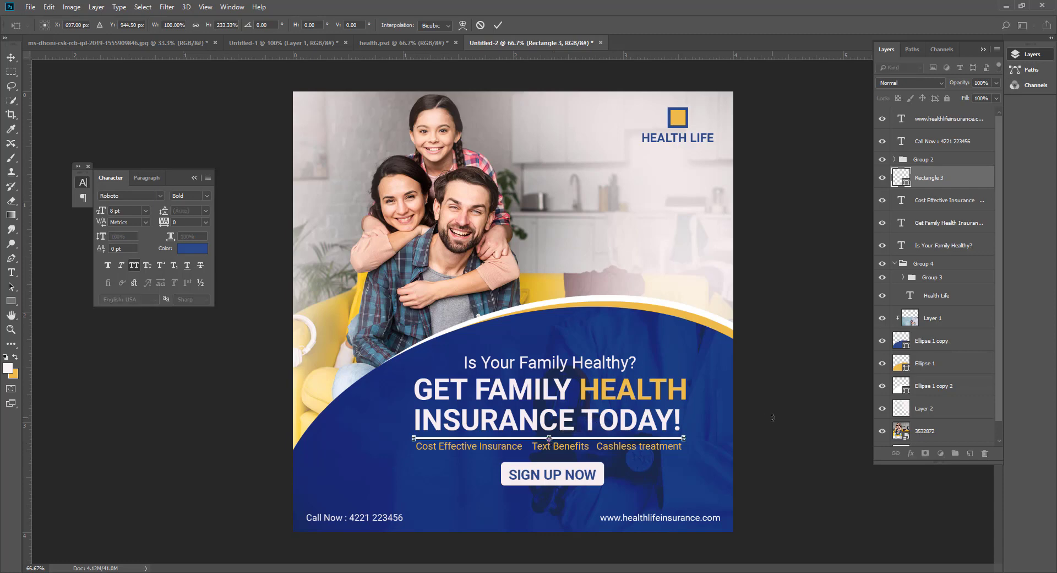
{"action": "key", "text": "Return"}
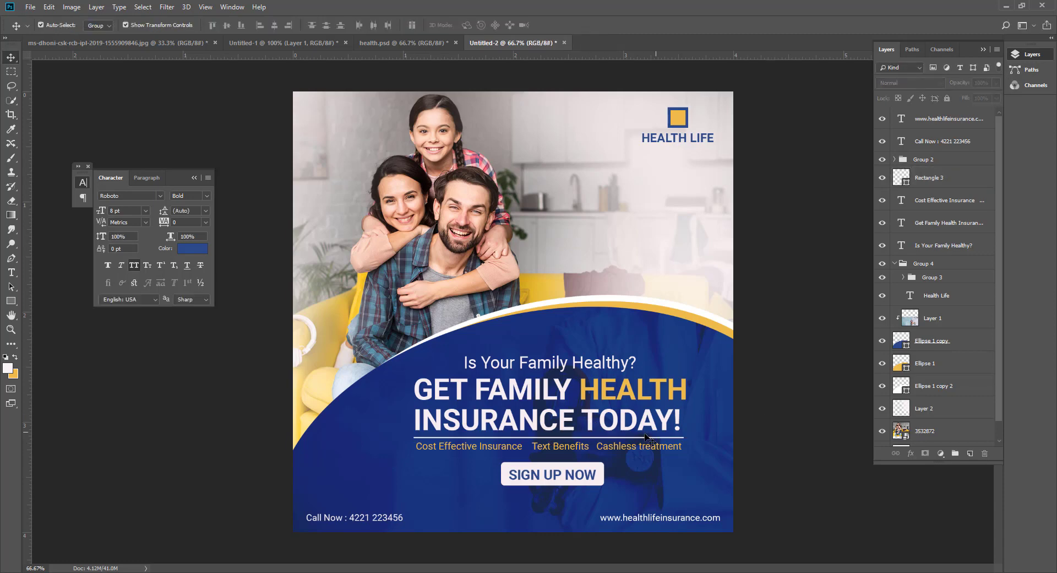
- Drag the underline taller into a white bar covering the feature line
{"action": "left_click", "coordinate": [639, 450]}
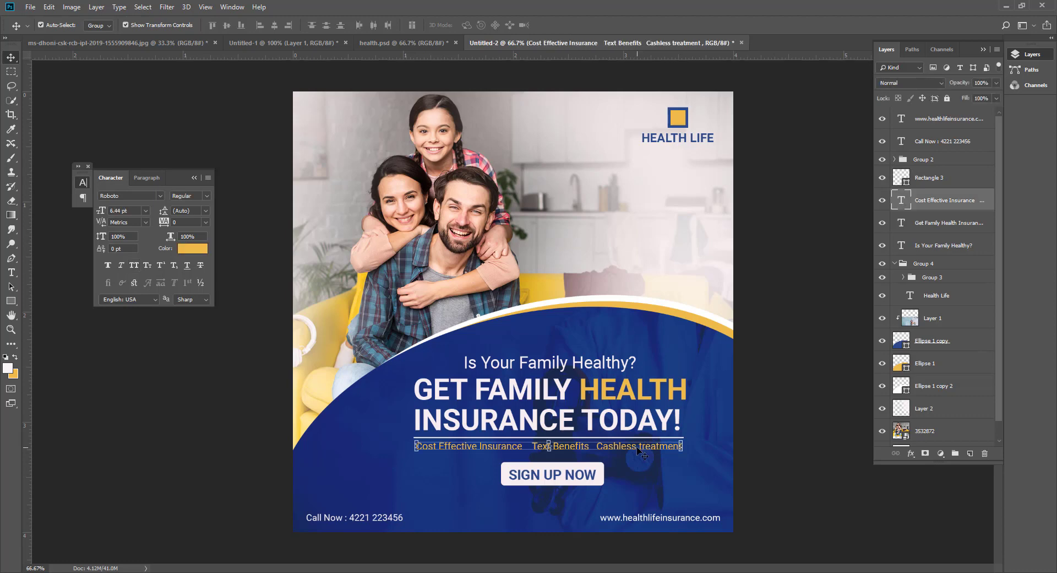
{"action": "left_click", "coordinate": [777, 434]}
{"action": "left_click", "coordinate": [667, 438]}
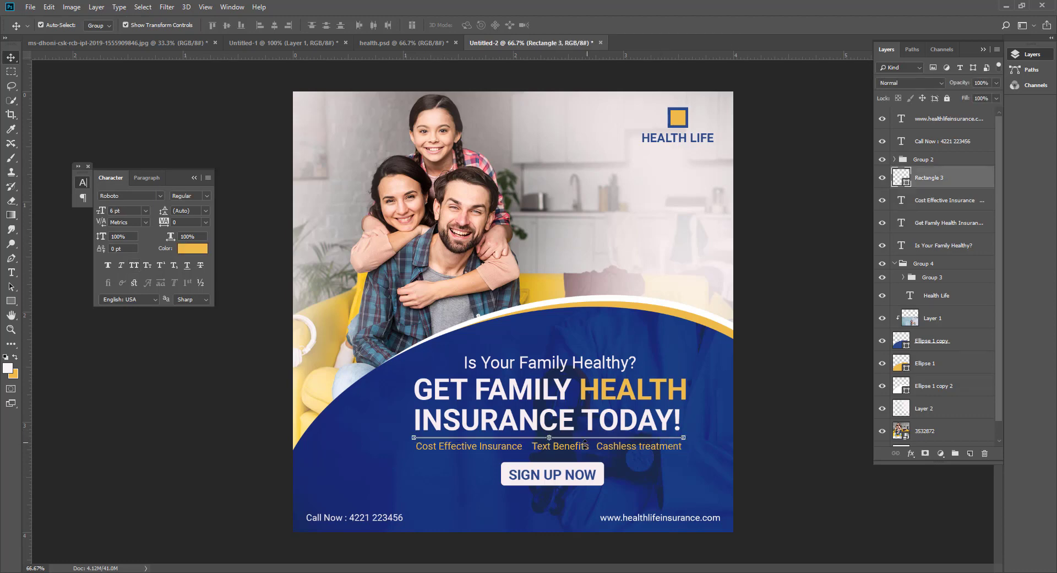
{"action": "left_click_drag", "start_coordinate": [550, 438], "coordinate": [552, 456]}
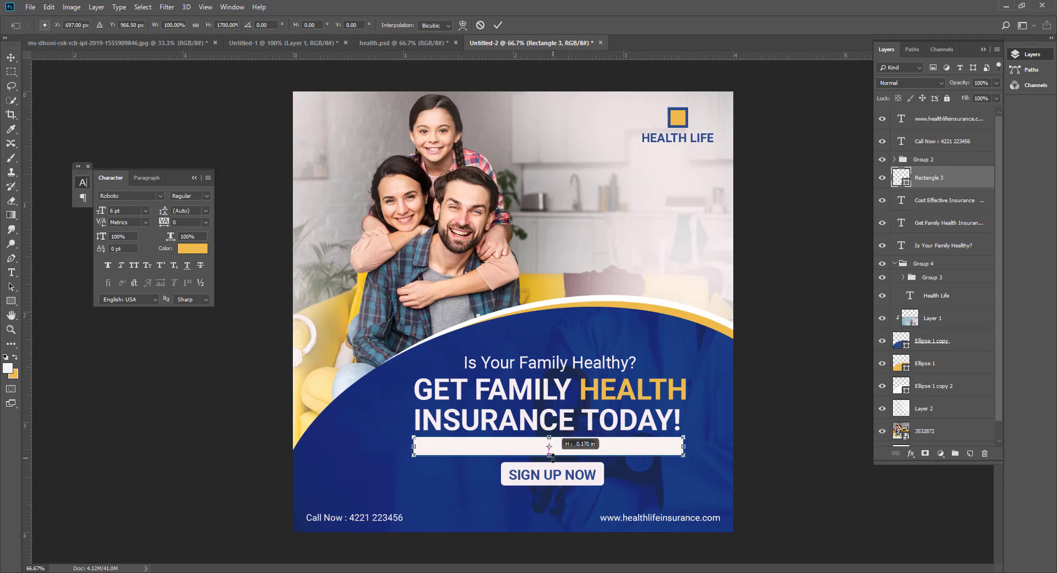
- Confirm the stretched bar and restyle Rectangle 3 with no fill and a 2 px white stroke
{"action": "key", "text": "Return"}
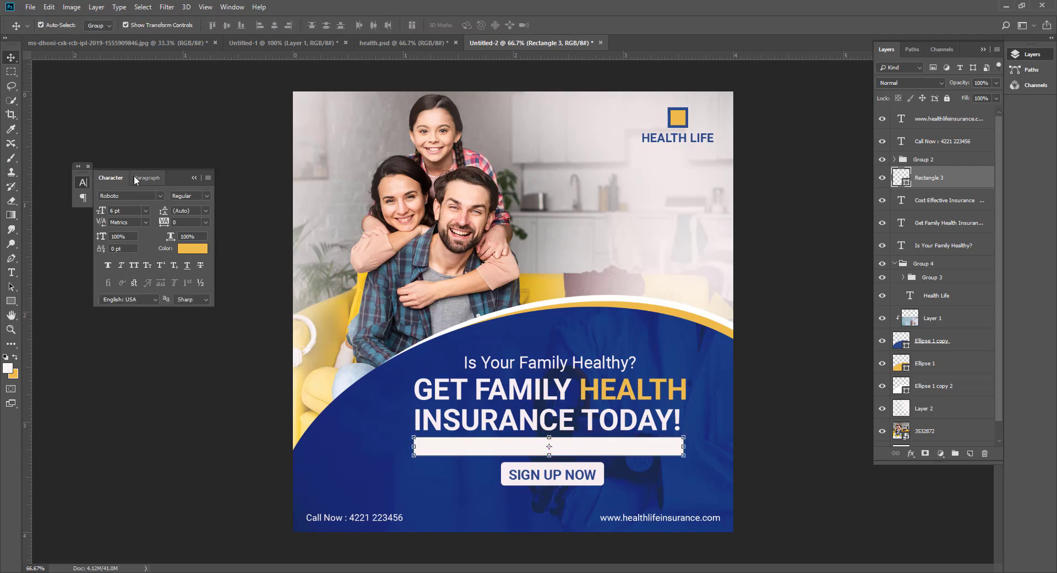
{"action": "left_click", "coordinate": [11, 301]}
{"action": "left_click", "coordinate": [101, 25]}
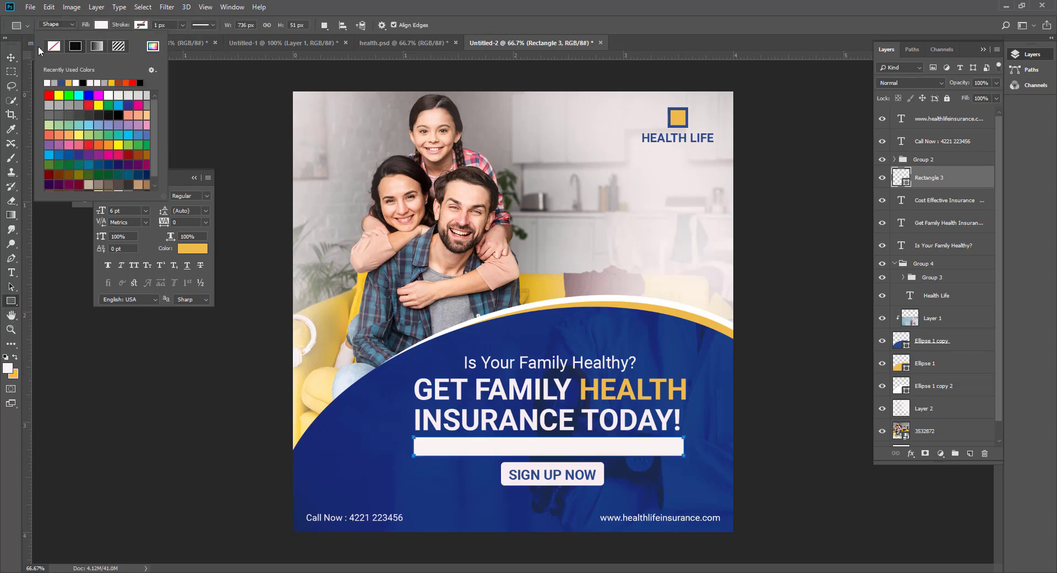
{"action": "left_click", "coordinate": [54, 46]}
{"action": "left_click", "coordinate": [148, 23]}
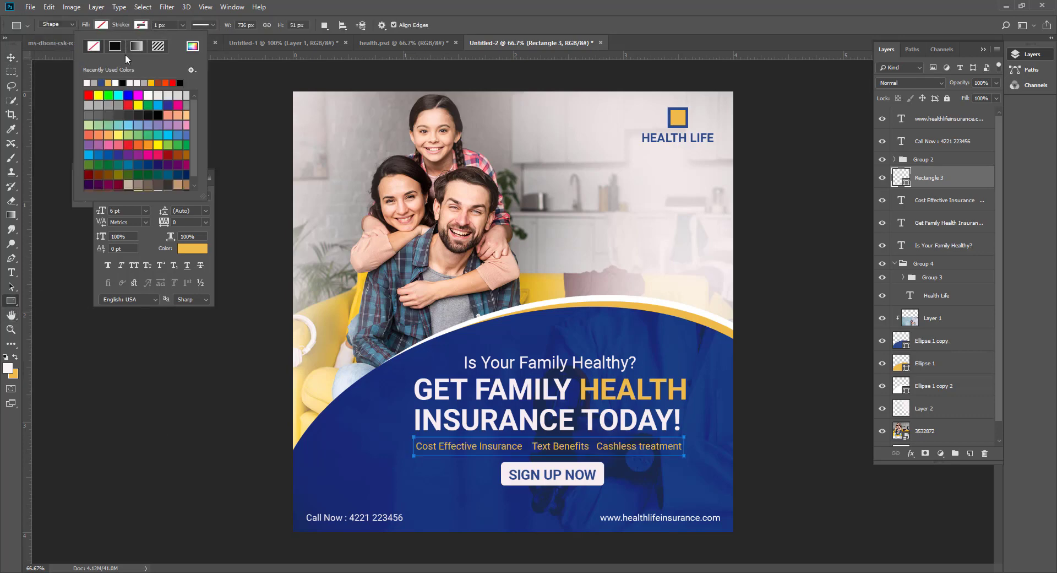
{"action": "left_click", "coordinate": [87, 82]}
{"action": "left_click", "coordinate": [165, 25]}
{"action": "type", "text": "3"}
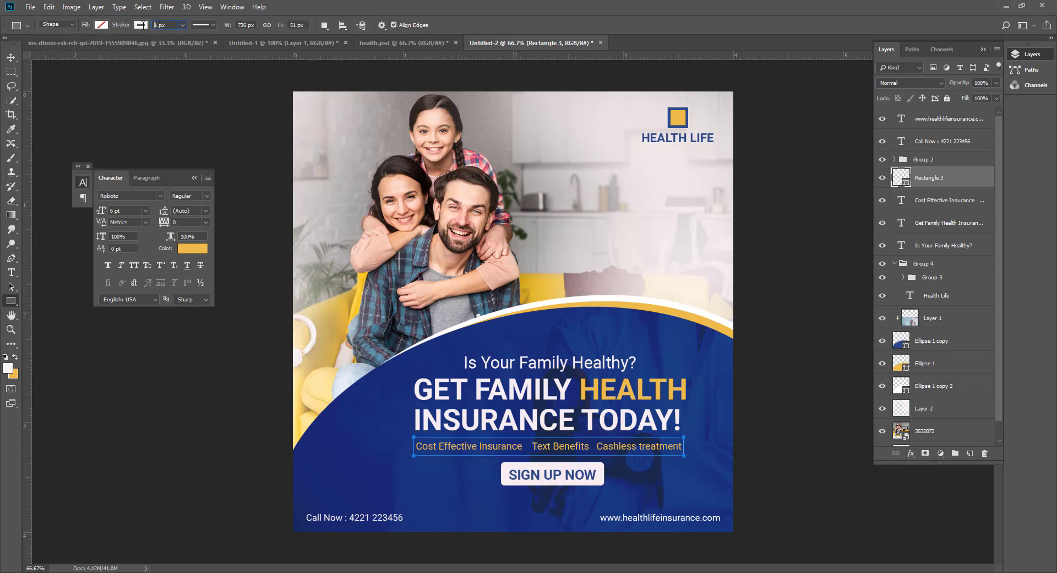
{"action": "left_click_drag", "start_coordinate": [172, 25], "coordinate": [128, 25]}
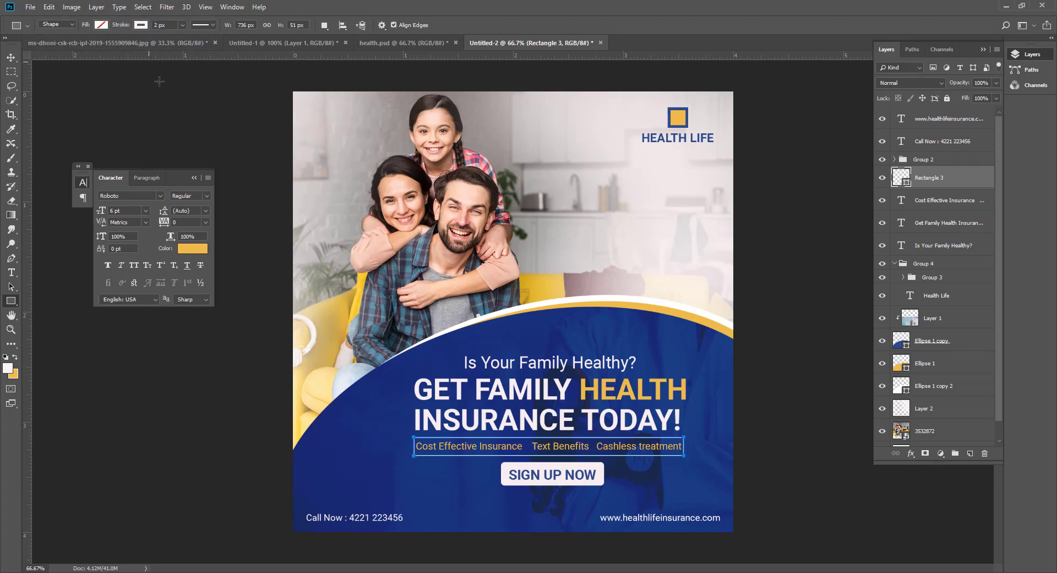
{"action": "left_click", "coordinate": [11, 57]}
{"action": "left_click", "coordinate": [88, 76]}
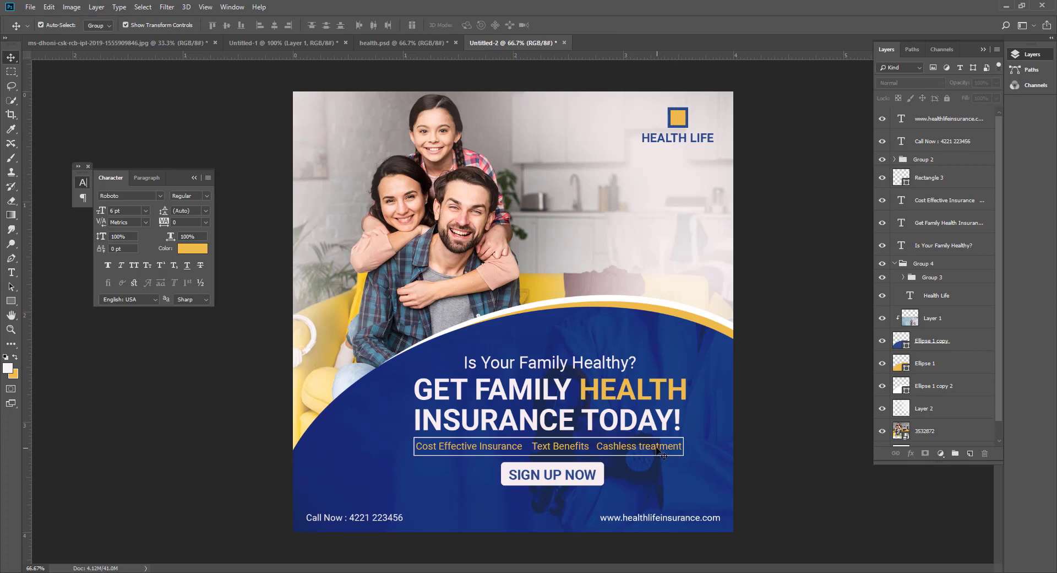
- Set the Cost Effective Insurance feature line to 6 pt, shifting it slightly right in its frame
{"action": "left_click", "coordinate": [662, 453]}
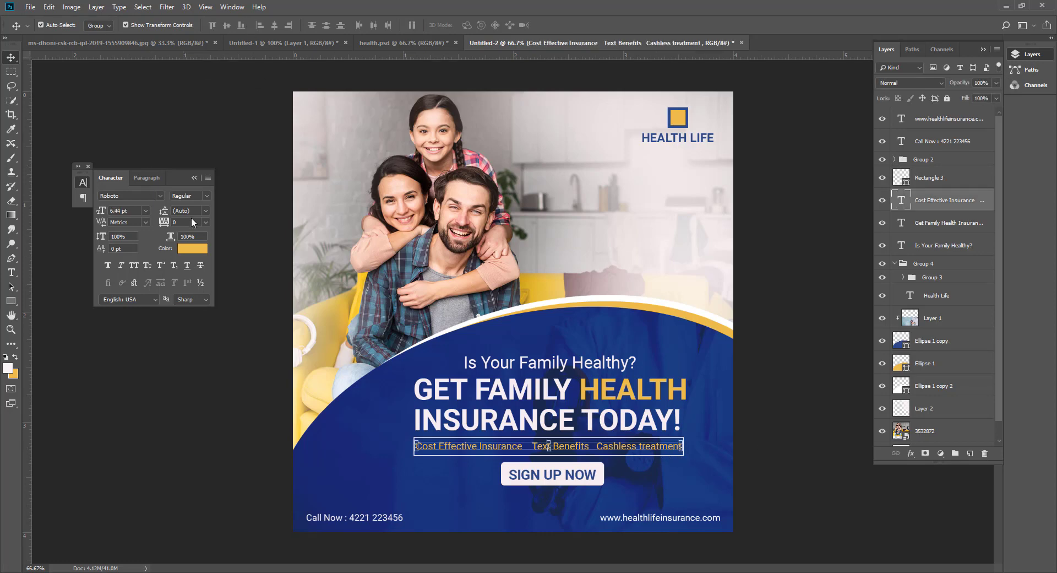
{"action": "left_click", "coordinate": [101, 211]}
{"action": "type", "text": "6"}
{"action": "key", "text": "Return"}
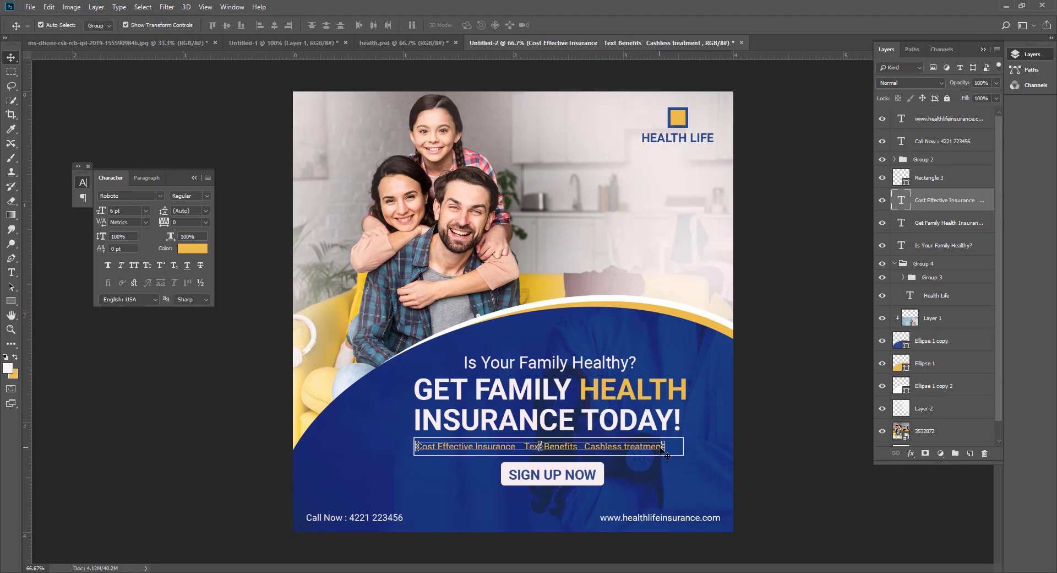
{"action": "left_click_drag", "start_coordinate": [665, 452], "coordinate": [669, 453]}
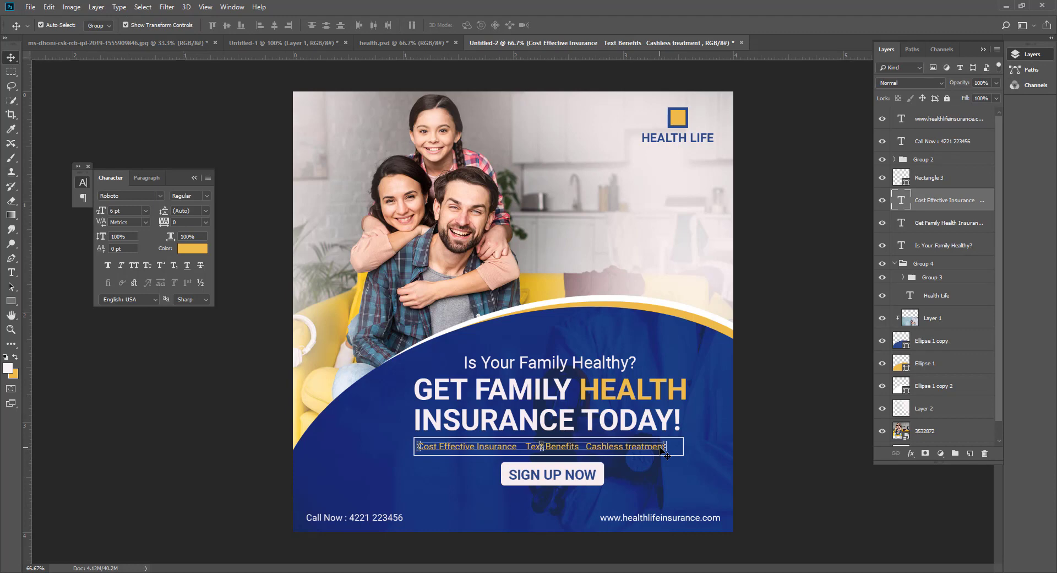
{"action": "left_click", "coordinate": [134, 210]}
{"action": "type", "text": "7"}
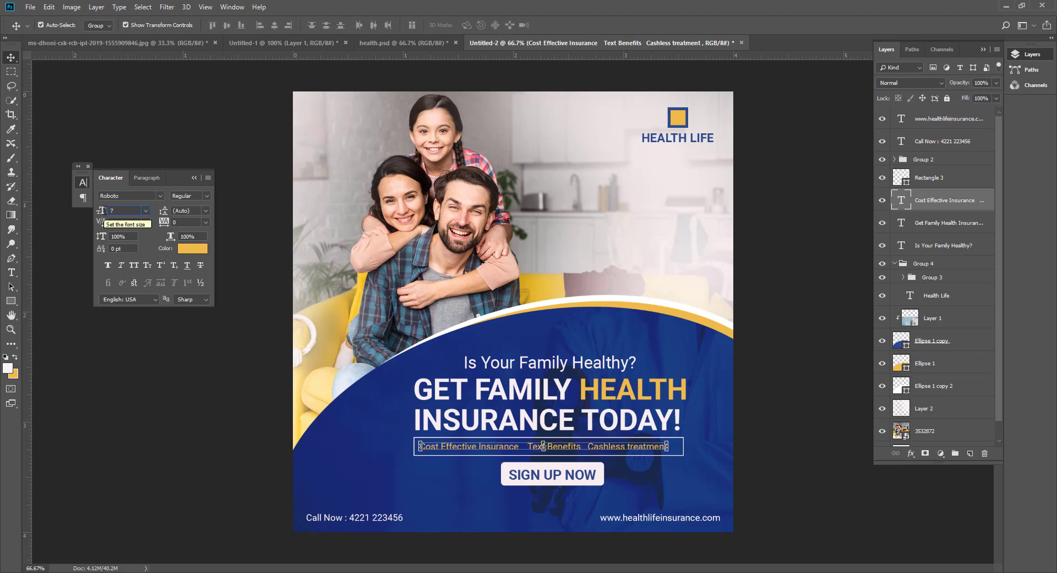
{"action": "key", "text": "Return"}
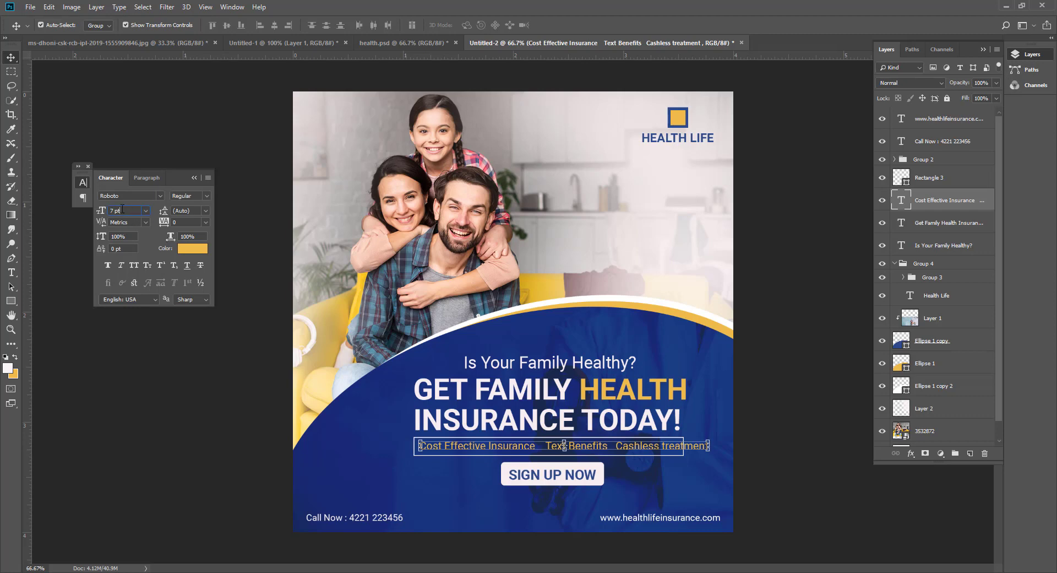
{"action": "left_click", "coordinate": [123, 210]}
{"action": "type", "text": "6"}
{"action": "key", "text": "Return"}
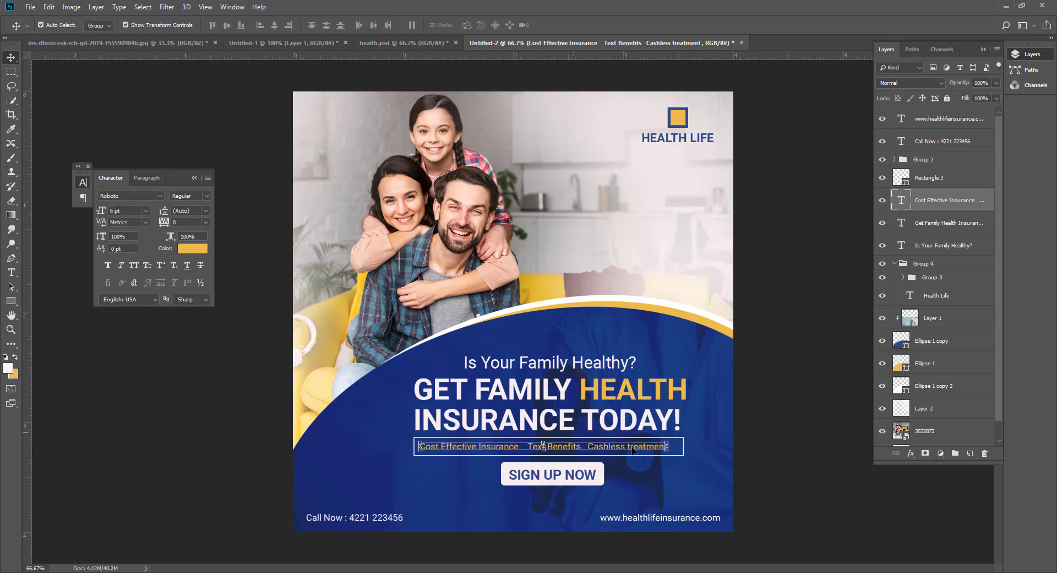
- Free-transform the feature line slightly larger to fill its frame
{"action": "key", "text": "ctrl"}
{"action": "key", "text": "ctrl"}
{"action": "key", "text": "ctrl+t"}
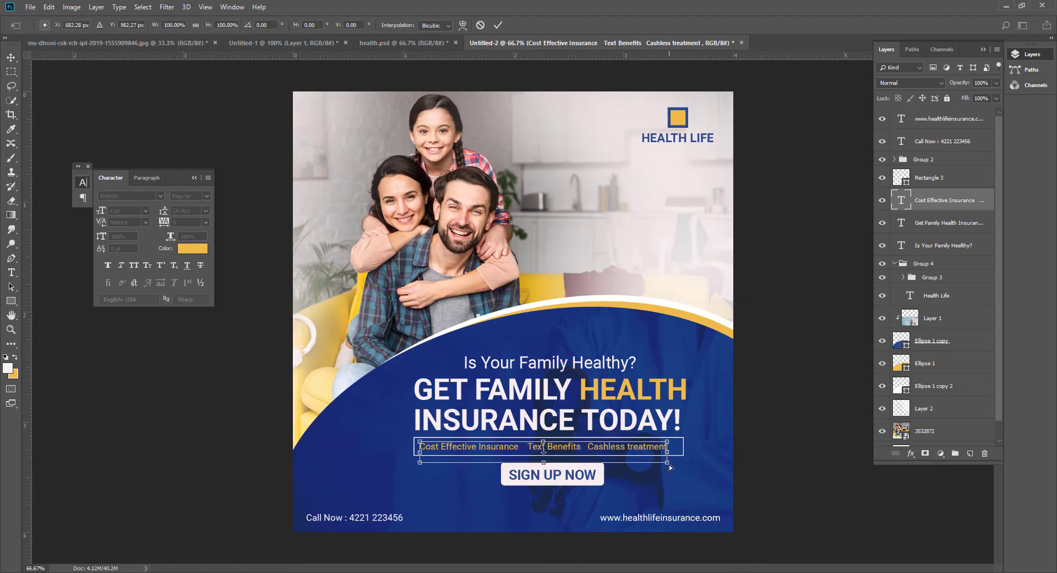
{"action": "left_click_drag", "start_coordinate": [669, 464], "coordinate": [679, 469]}
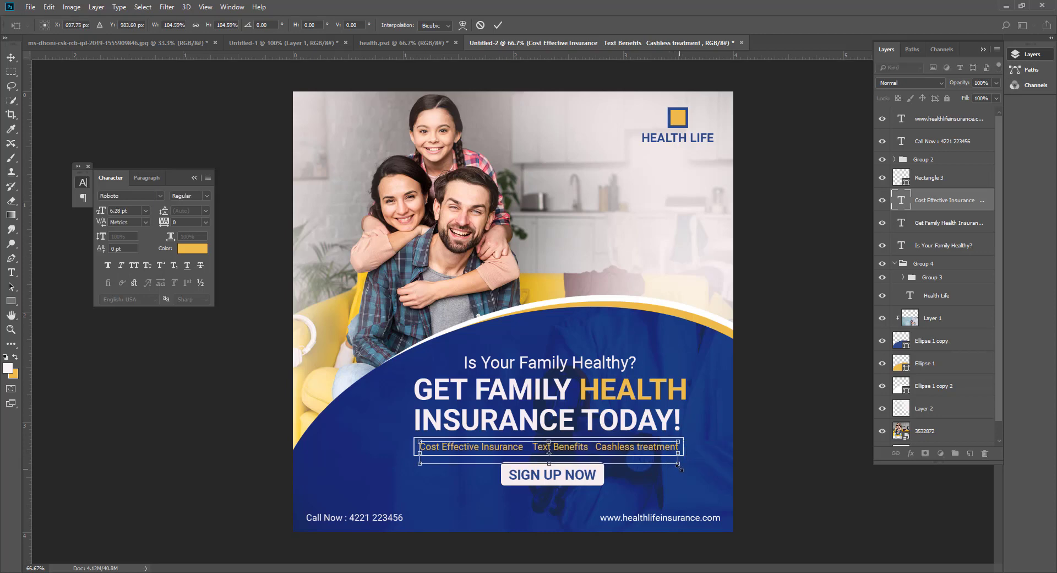
{"action": "key", "text": "Return"}
{"action": "left_click", "coordinate": [664, 453]}
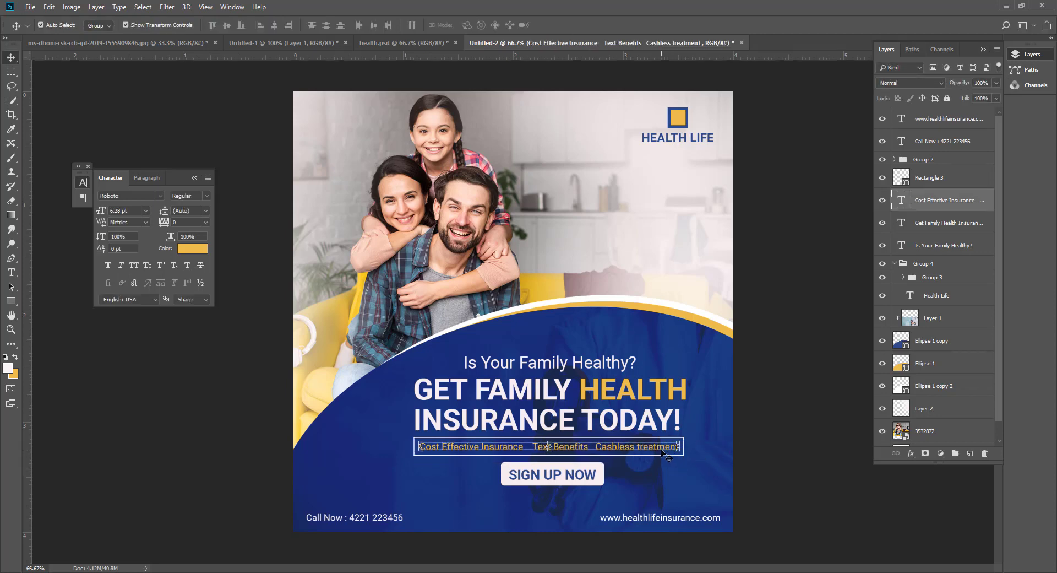
{"action": "left_click", "coordinate": [790, 436]}
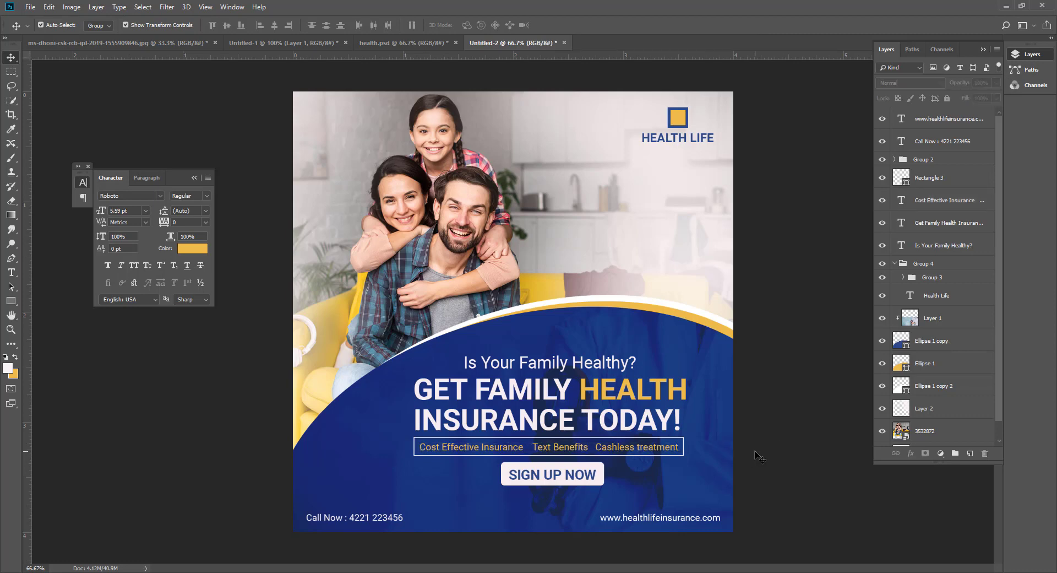
- Reduce the stroke of the box around the benefits line to 1 px
{"action": "left_click", "coordinate": [628, 449]}
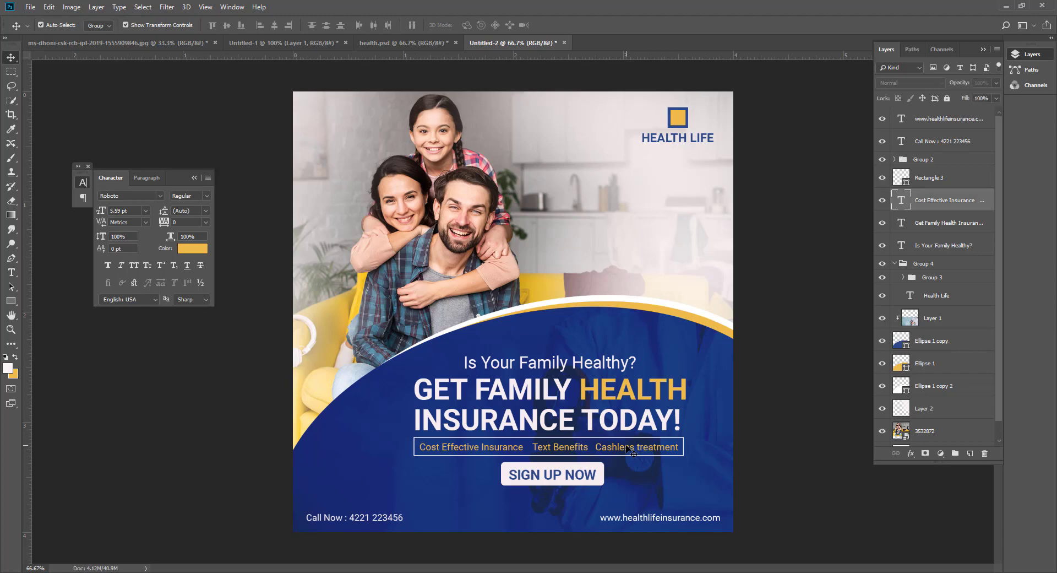
{"action": "left_click", "coordinate": [792, 449]}
{"action": "left_click", "coordinate": [684, 448]}
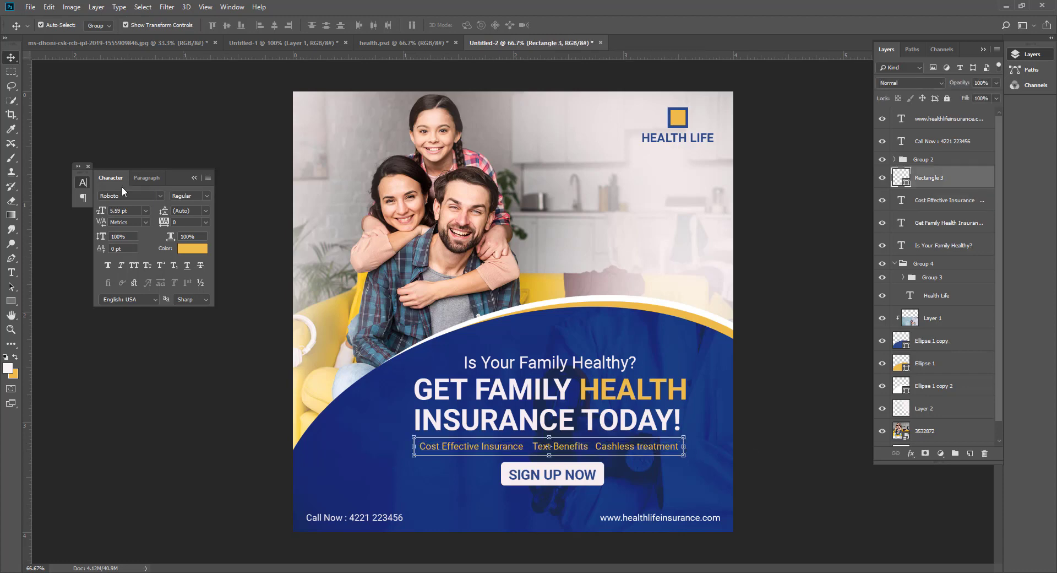
{"action": "left_click", "coordinate": [12, 301]}
{"action": "left_click_drag", "start_coordinate": [165, 25], "coordinate": [154, 27]}
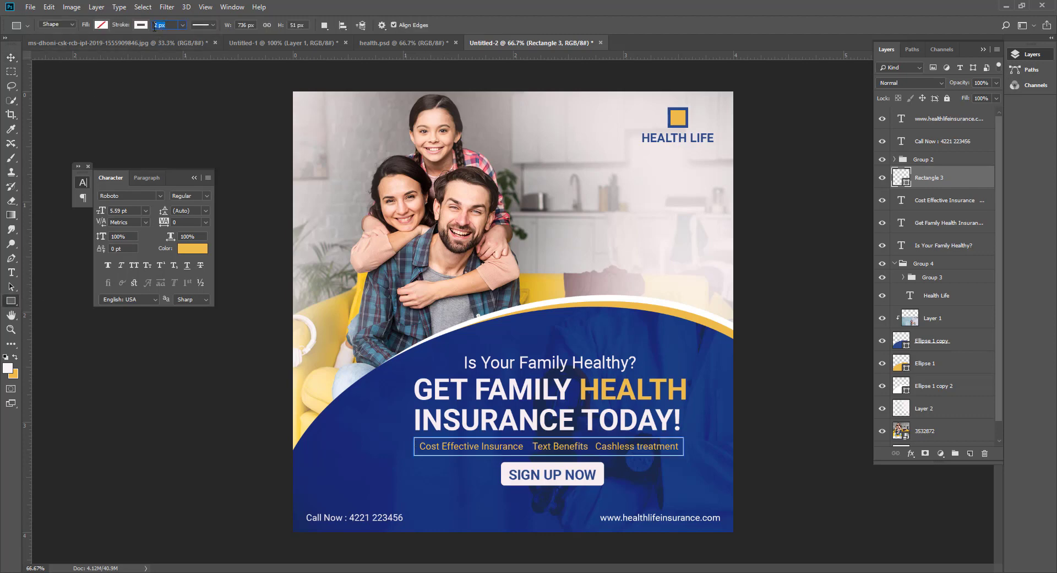
{"action": "type", "text": "1"}
{"action": "key", "text": "Return"}
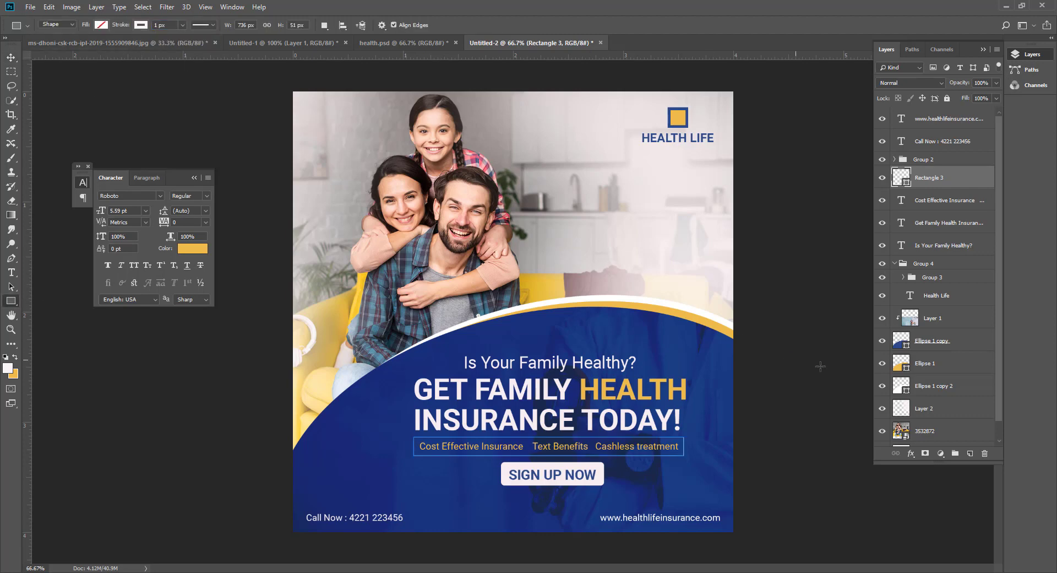
{"action": "left_click", "coordinate": [763, 390]}
{"action": "left_click", "coordinate": [544, 215]}
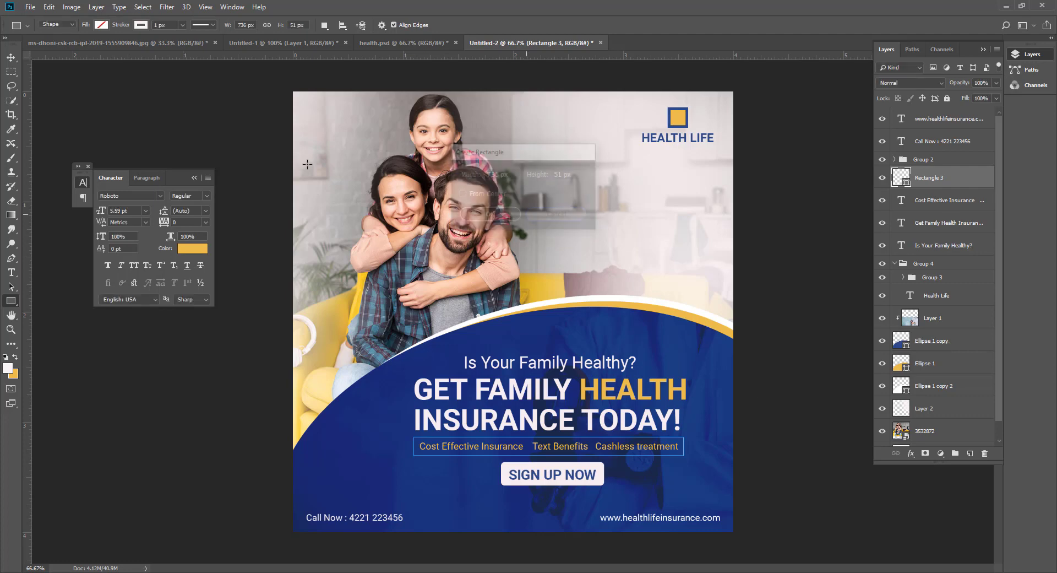
{"action": "left_click", "coordinate": [10, 59]}
{"action": "left_click", "coordinate": [824, 452]}
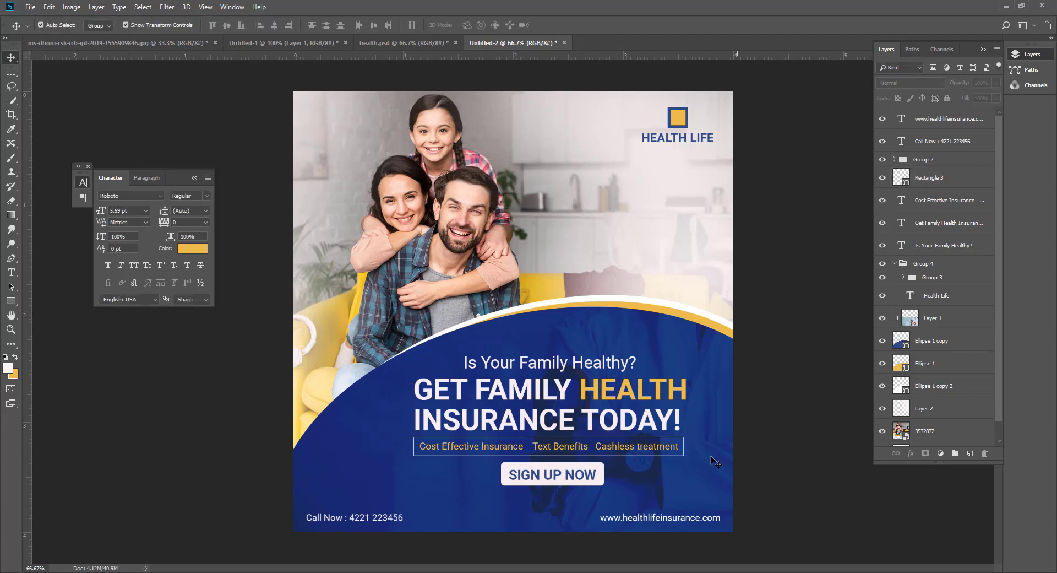
{"action": "left_click", "coordinate": [585, 452]}
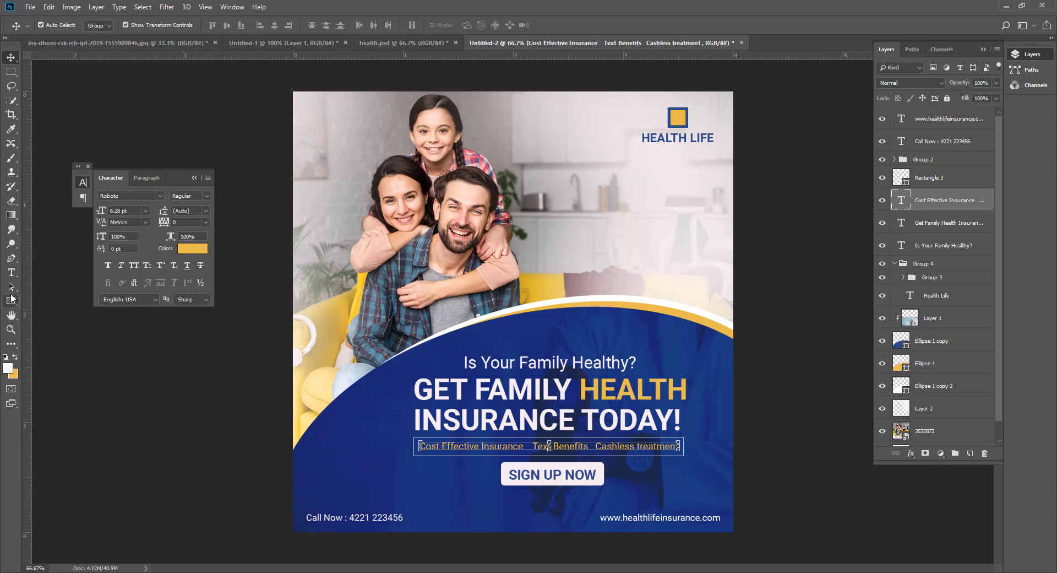
- Edit the benefits line to read 'Cost Effective Insurance | Text Benefits | Cashless treatment'
{"action": "left_click", "coordinate": [11, 272]}
{"action": "left_click", "coordinate": [519, 444]}
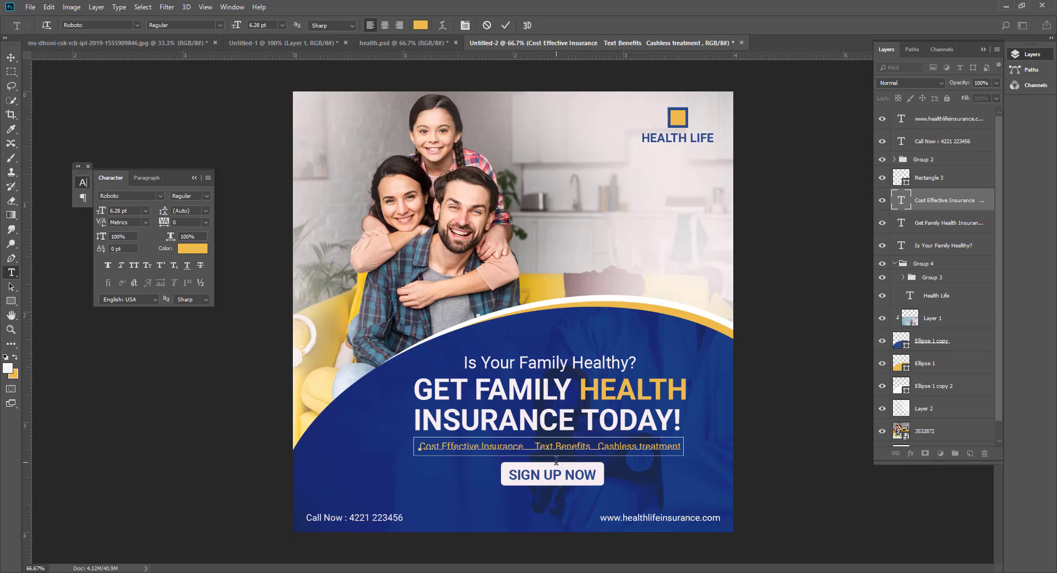
{"action": "key", "text": "BackSpace"}
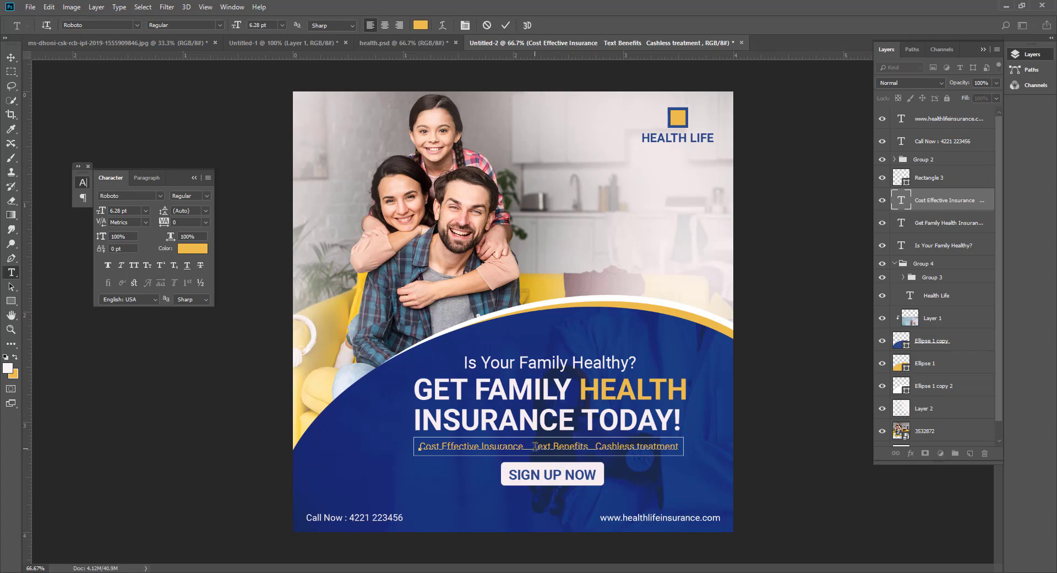
{"action": "key", "text": "BackSpace"}
{"action": "key", "text": "BackSpace"}
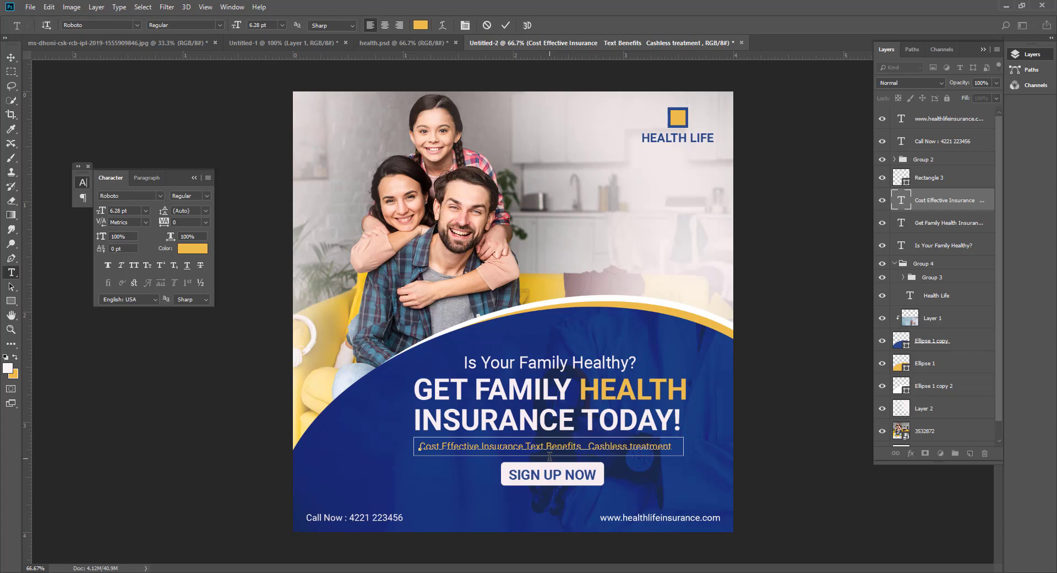
{"action": "key", "text": "BackSpace"}
{"action": "type", "text": "\\"}
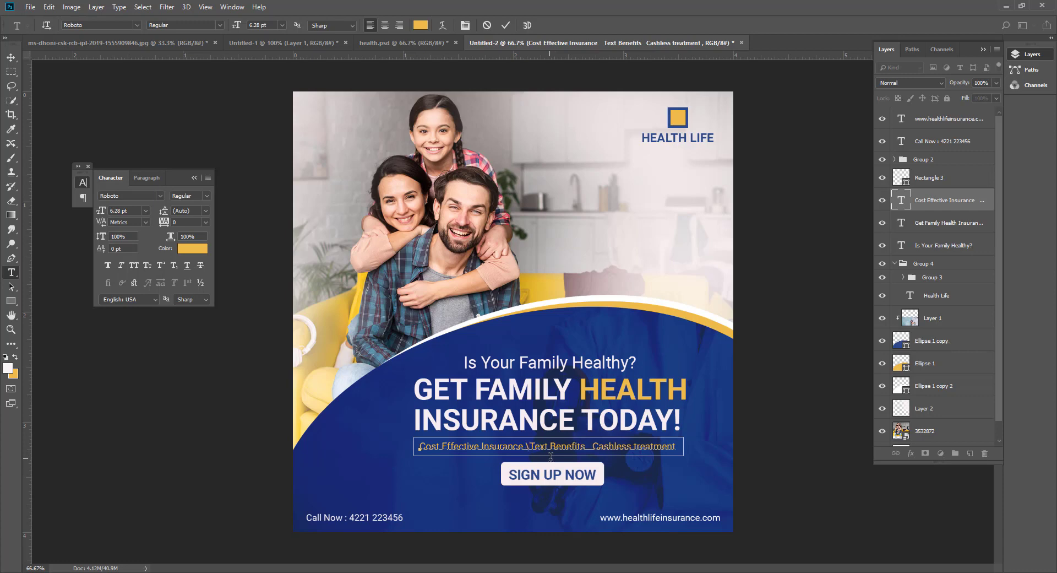
{"action": "key", "text": "BackSpace"}
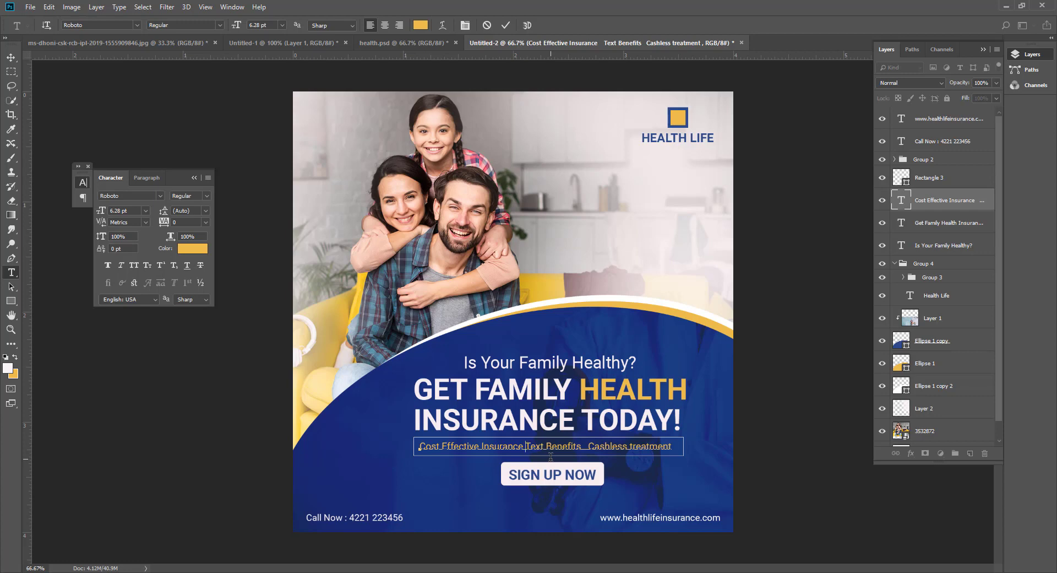
{"action": "type", "text": "|"}
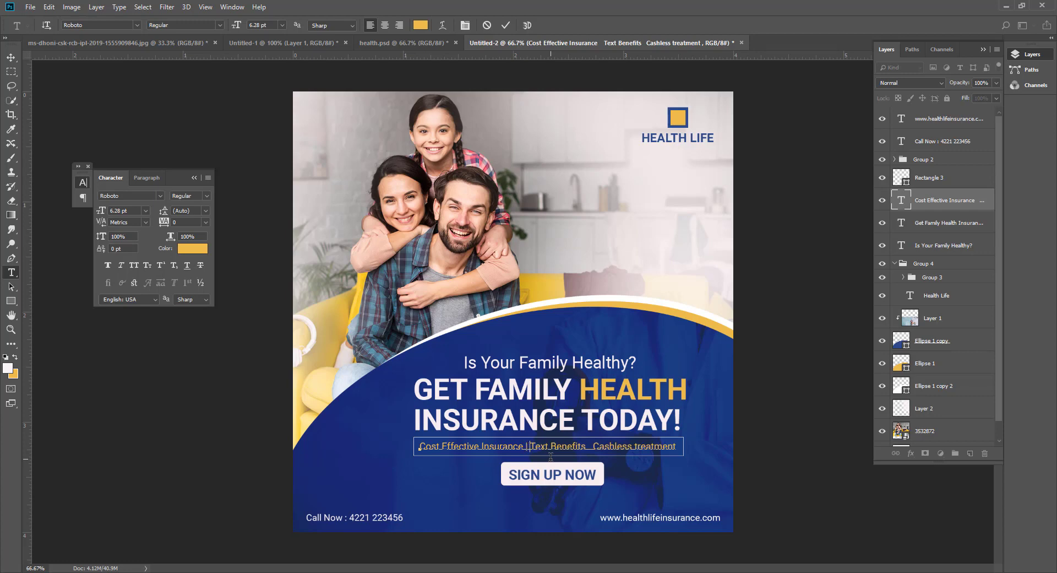
{"action": "left_click", "coordinate": [593, 446]}
{"action": "key", "text": "BackSpace"}
{"action": "key", "text": "BackSpace"}
{"action": "key", "text": "BackSpace"}
{"action": "type", "text": "|"}
{"action": "left_click", "coordinate": [11, 57]}
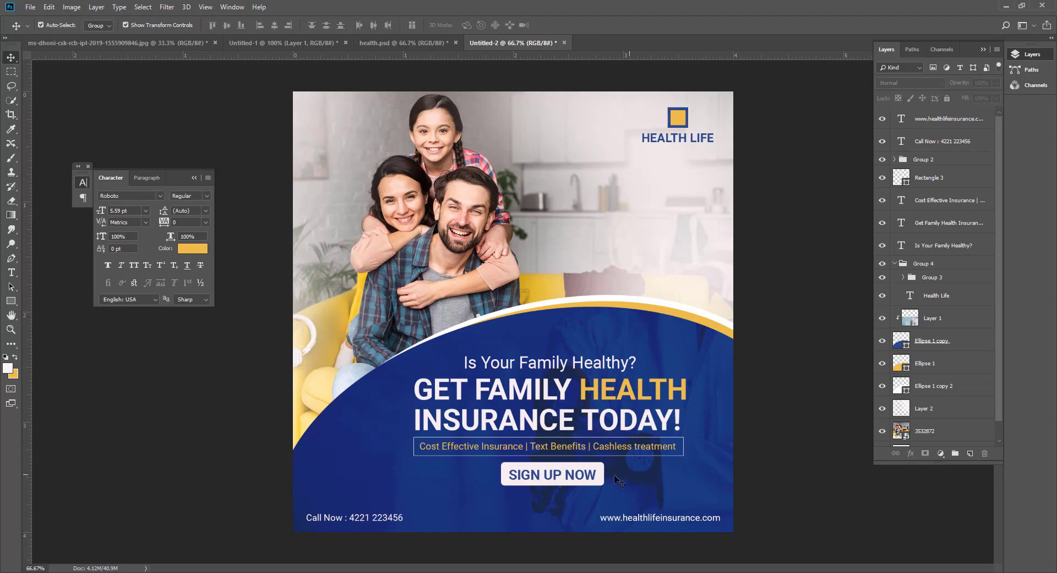
- Center the SIGN UP NOW button group horizontally under the headline
{"action": "left_click", "coordinate": [592, 479]}
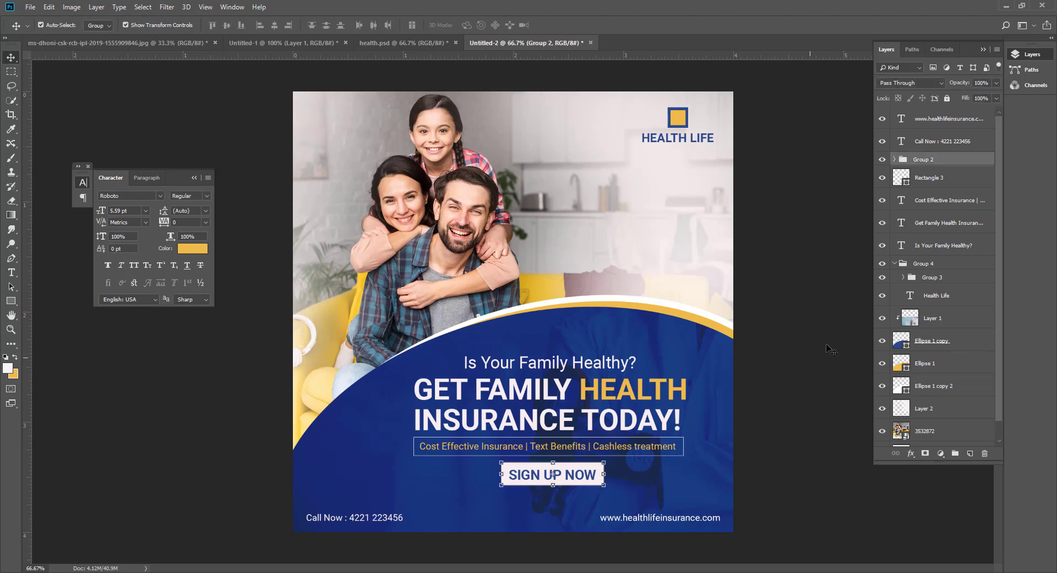
{"action": "left_click", "coordinate": [632, 393], "text": "shift"}
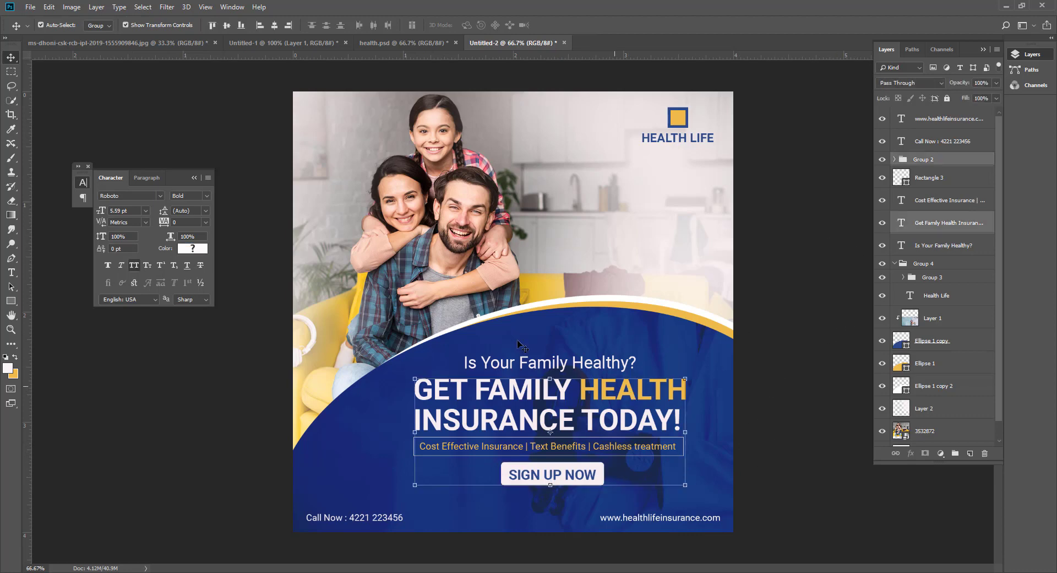
{"action": "left_click", "coordinate": [274, 26]}
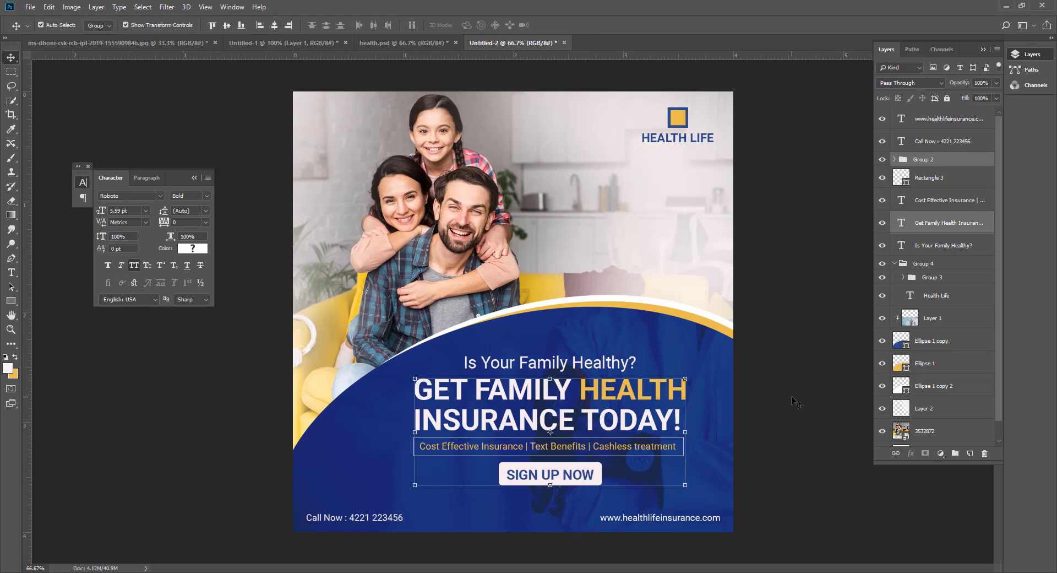
{"action": "left_click", "coordinate": [736, 445]}
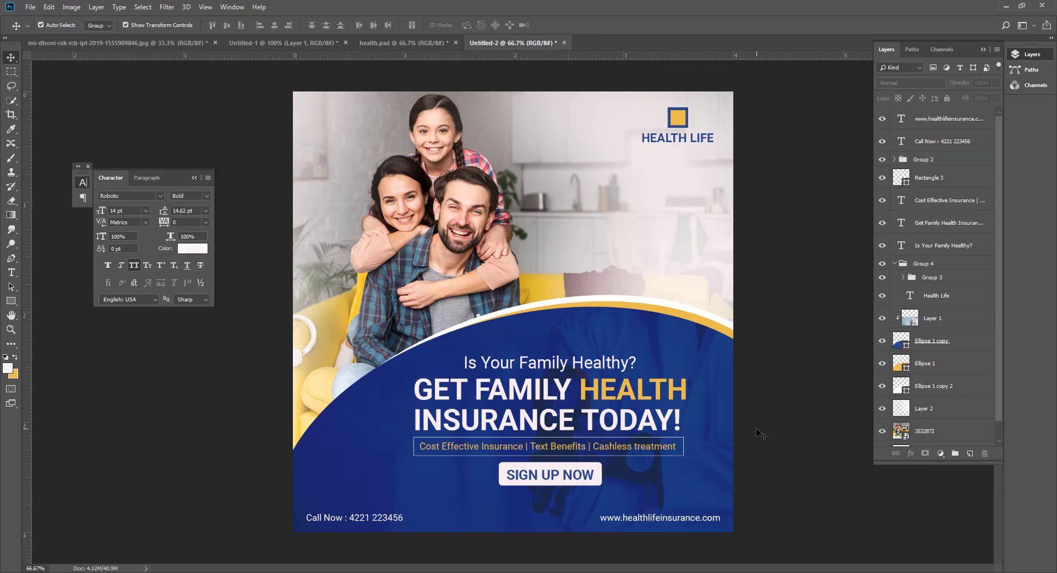
- Select the subtitle, headline, benefits line, its outline box and the SIGN UP NOW button together
{"action": "left_click", "coordinate": [613, 364]}
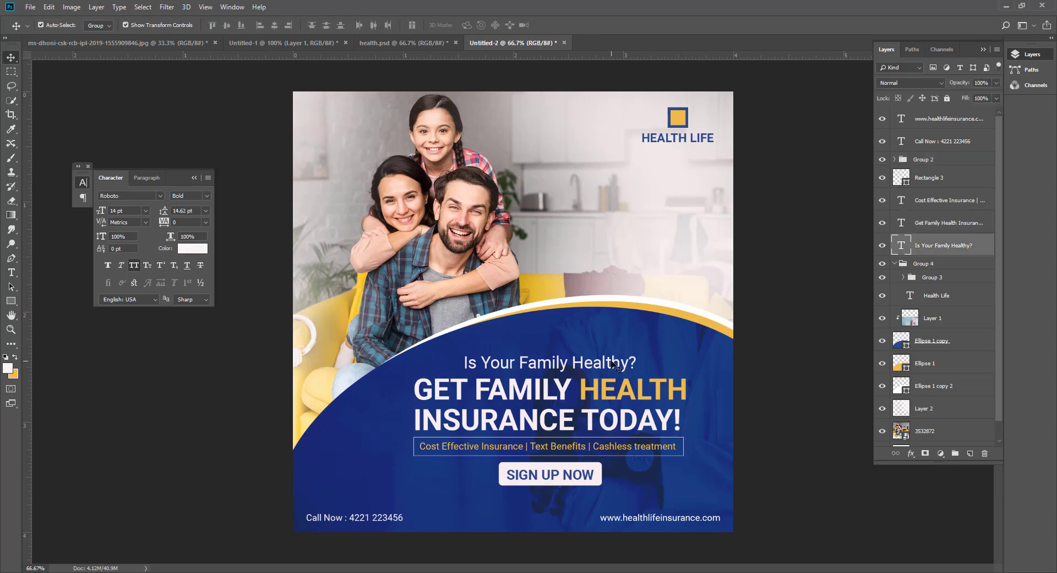
{"action": "left_click", "coordinate": [621, 402], "text": "shift"}
{"action": "left_click", "coordinate": [622, 447], "text": "shift"}
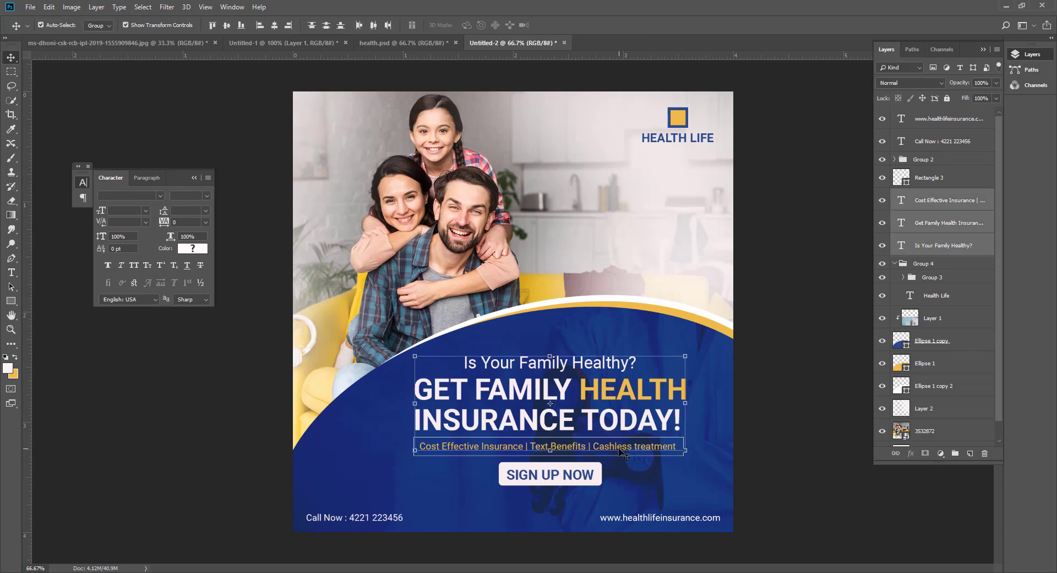
{"action": "left_click", "coordinate": [931, 178], "text": "ctrl"}
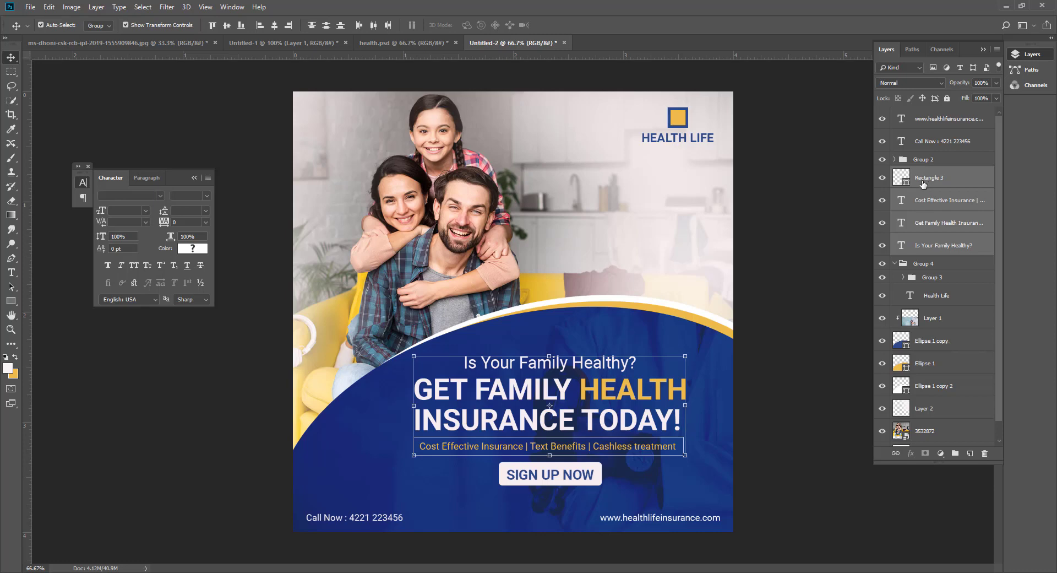
{"action": "left_click", "coordinate": [927, 160], "text": "ctrl"}
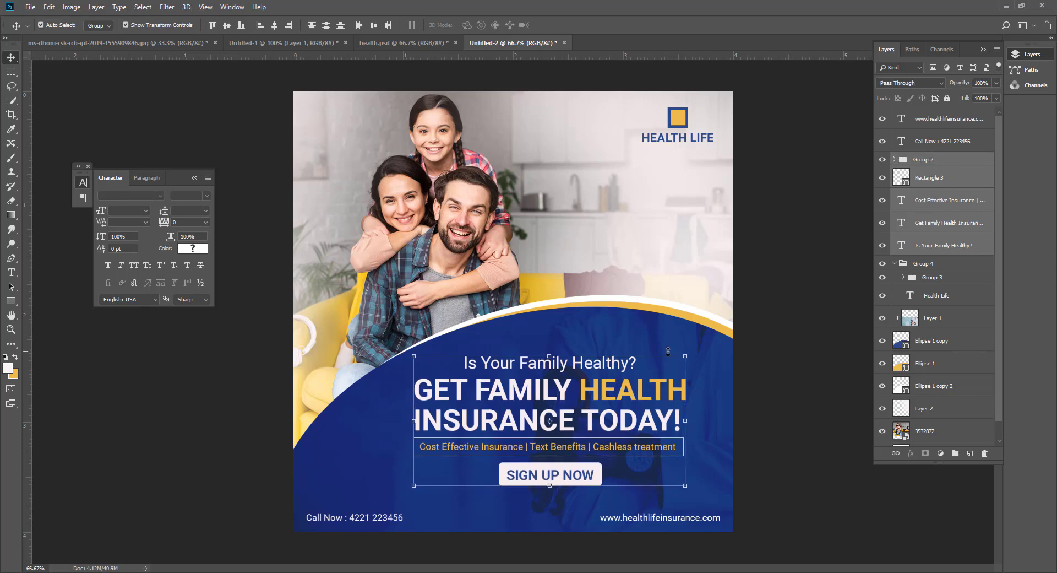
- Enlarge the text block to about 106%, shift it right and slightly down, then commit
{"action": "left_click_drag", "start_coordinate": [684, 356], "coordinate": [694, 352]}
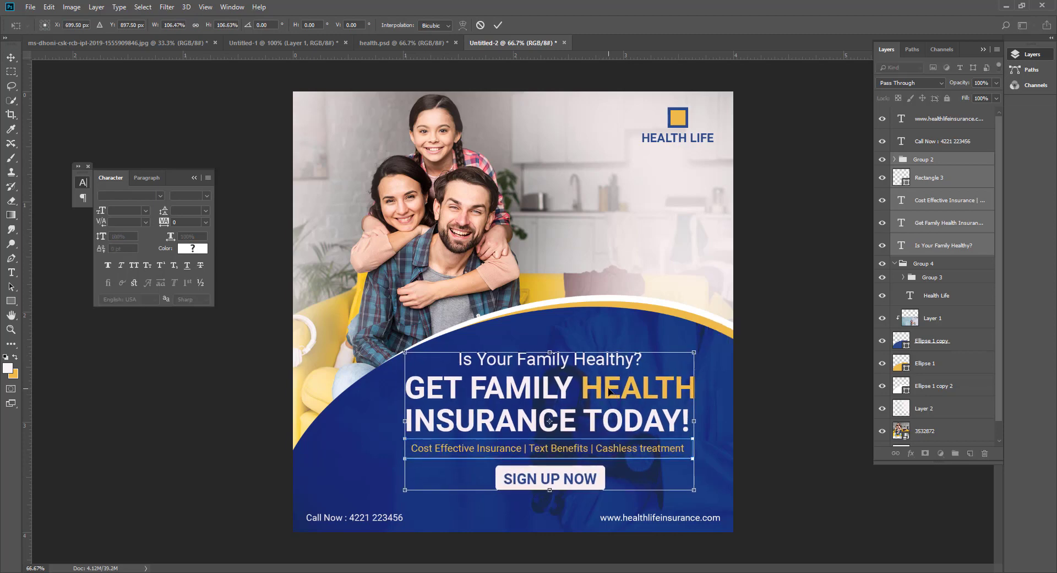
{"action": "left_click_drag", "start_coordinate": [609, 391], "coordinate": [617, 390]}
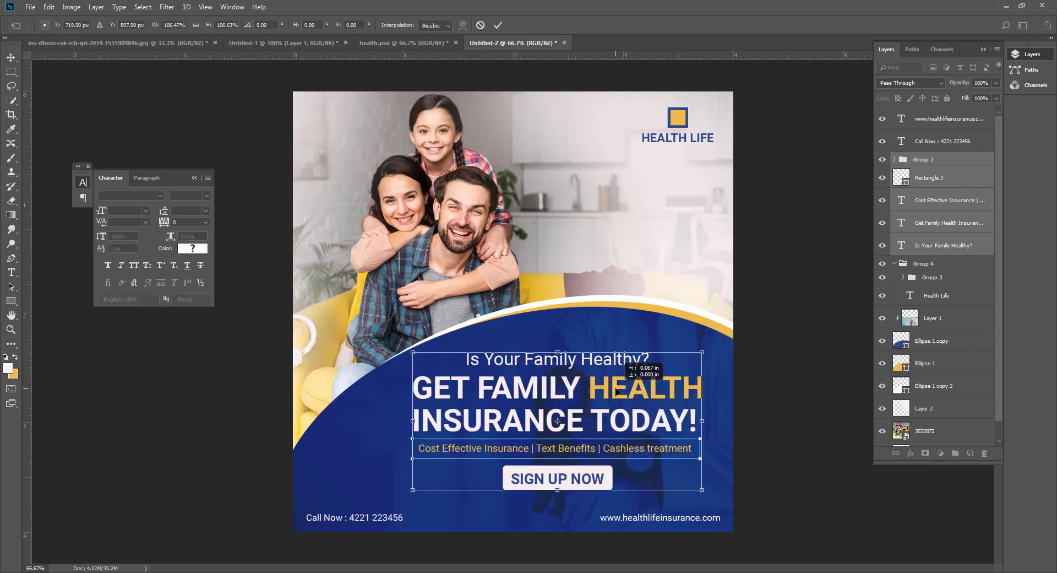
{"action": "left_click_drag", "start_coordinate": [616, 389], "coordinate": [615, 391]}
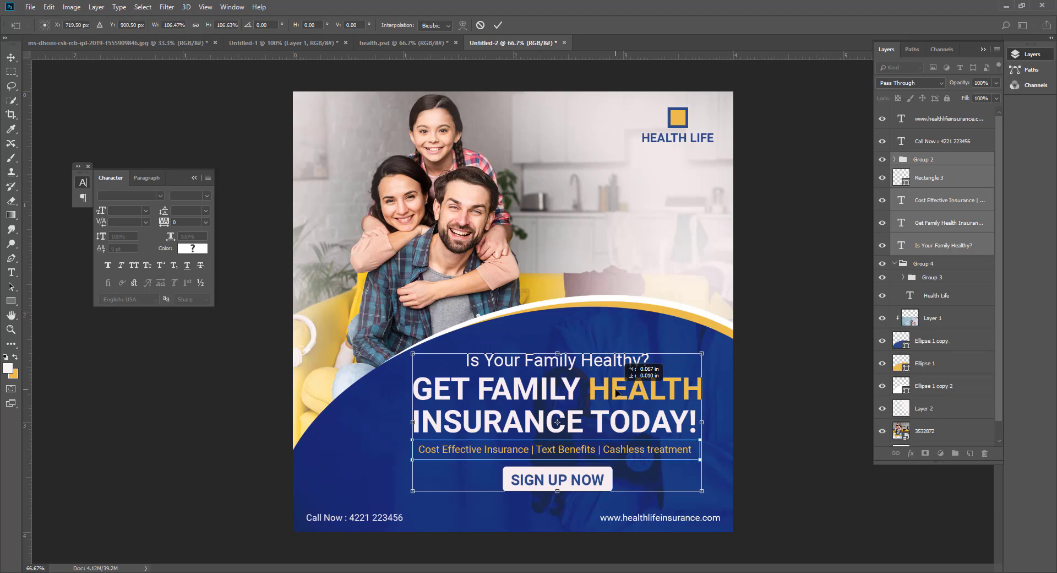
{"action": "key", "text": "Return"}
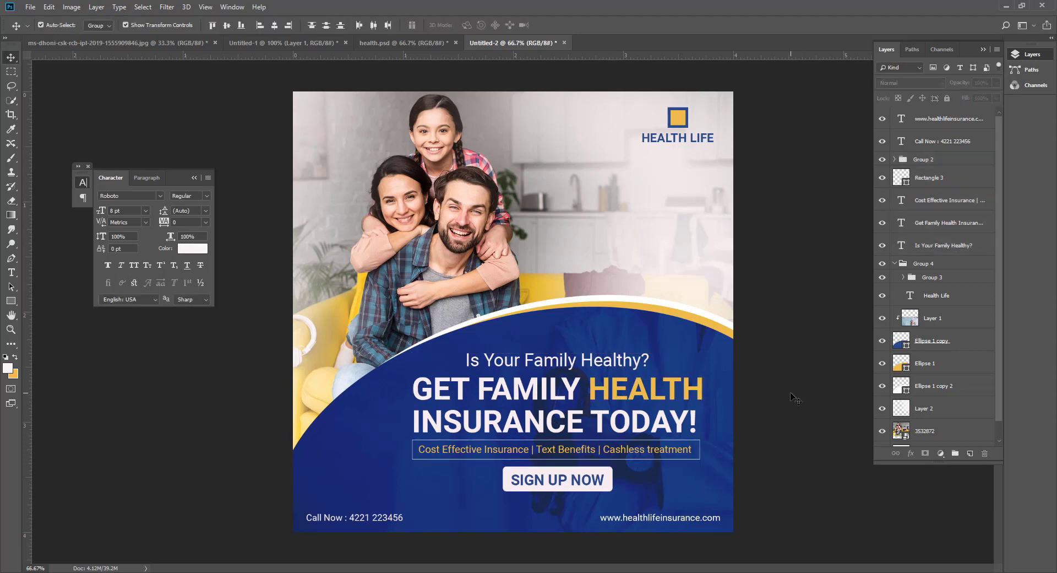
{"action": "left_click", "coordinate": [793, 405]}
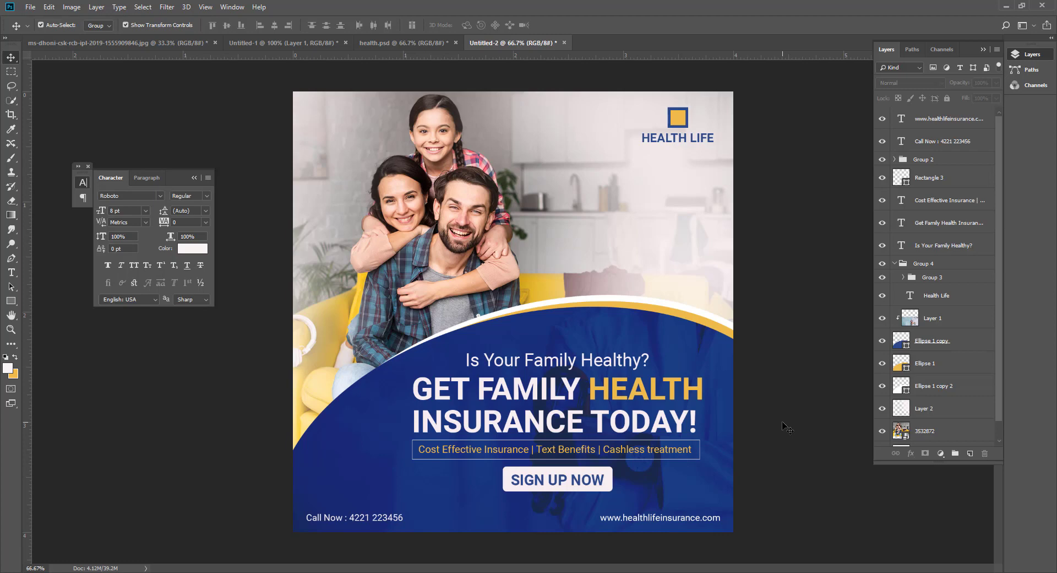
- Preview the finished flyer in Full Screen Mode on a black background
{"action": "key", "text": "f"}
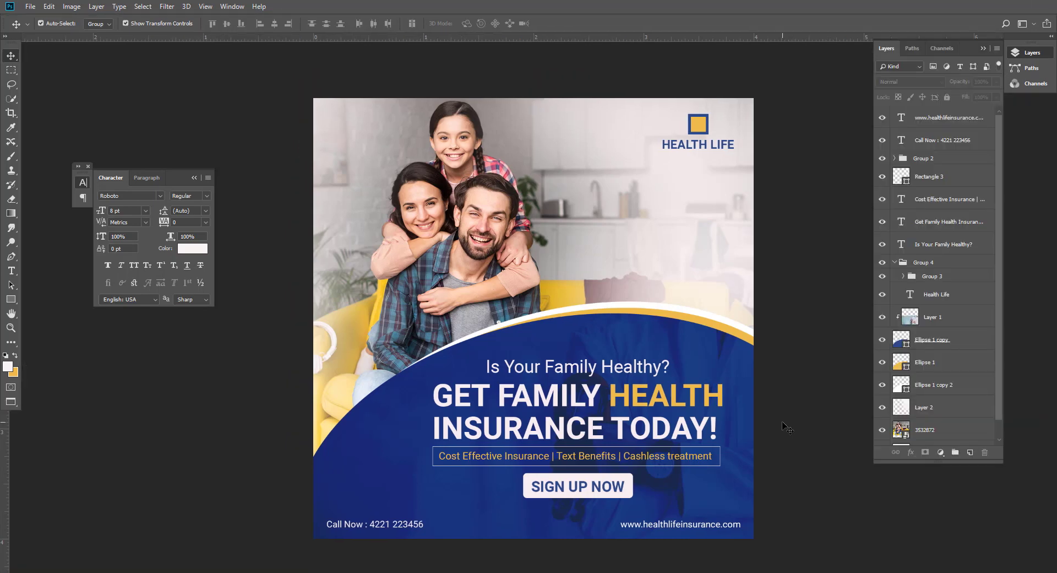
{"action": "key", "text": "f"}
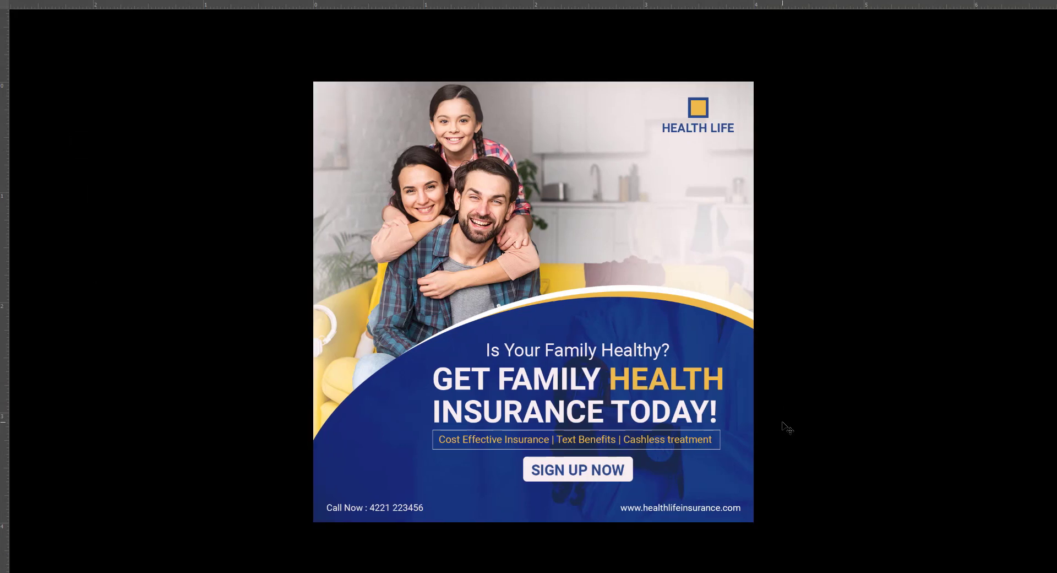